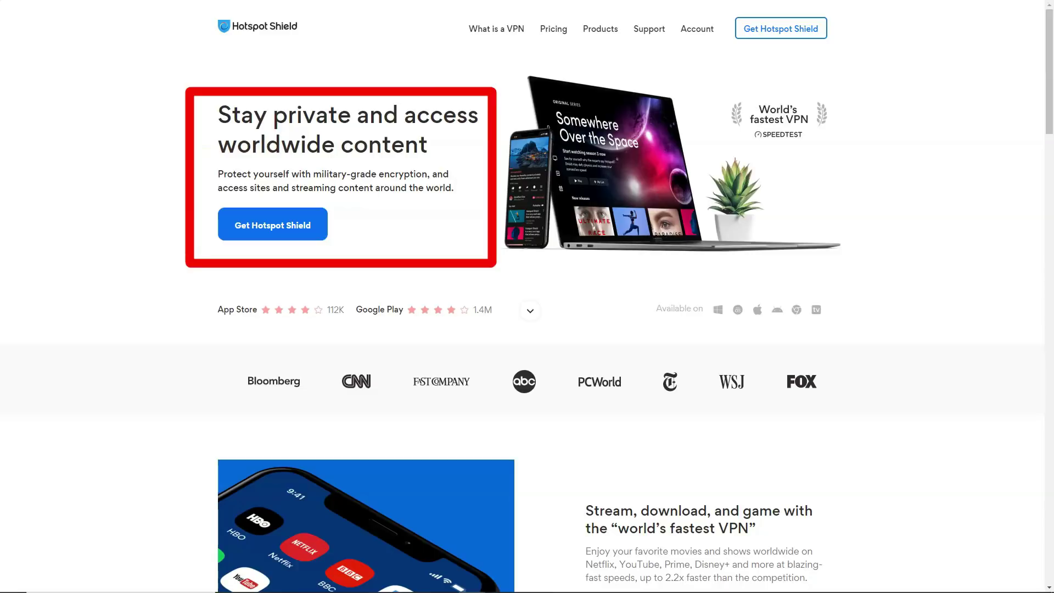
scroll(528, 296, "down", 3)
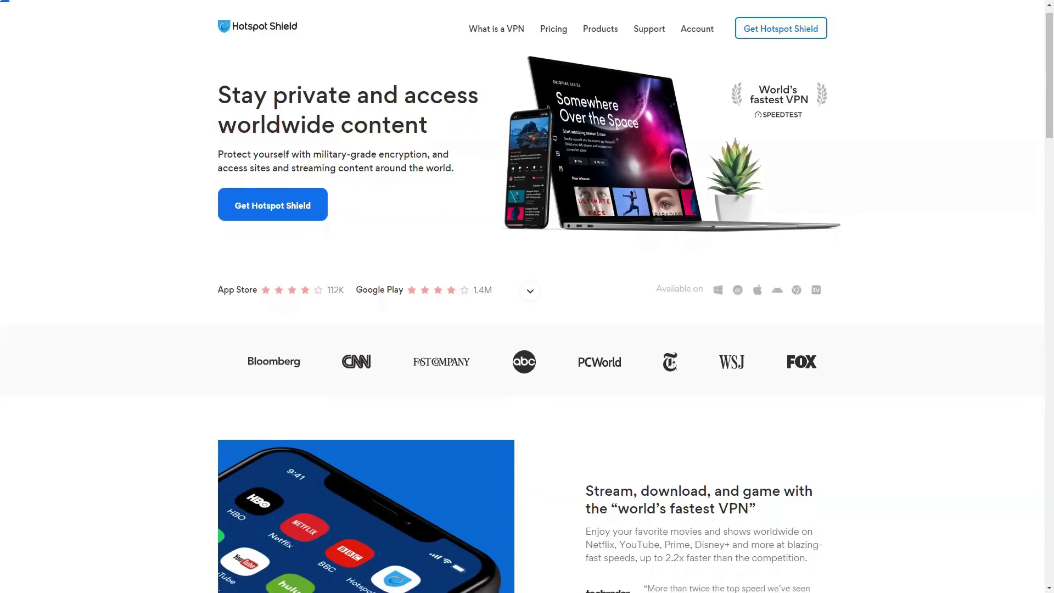
scroll(528, 297, "down", 3)
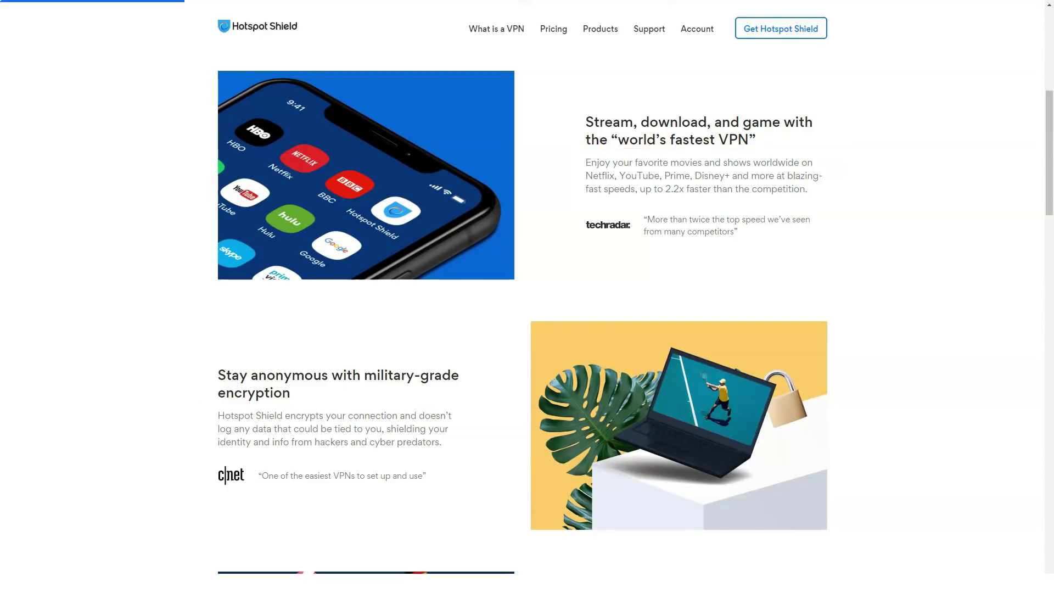
scroll(527, 297, "down", 3)
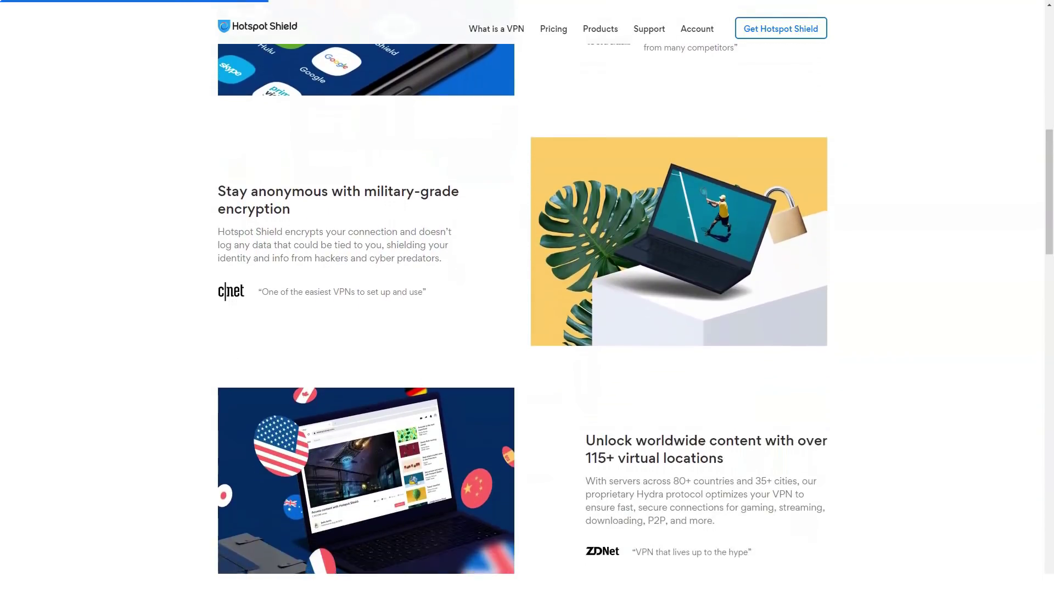
scroll(528, 297, "down", 3)
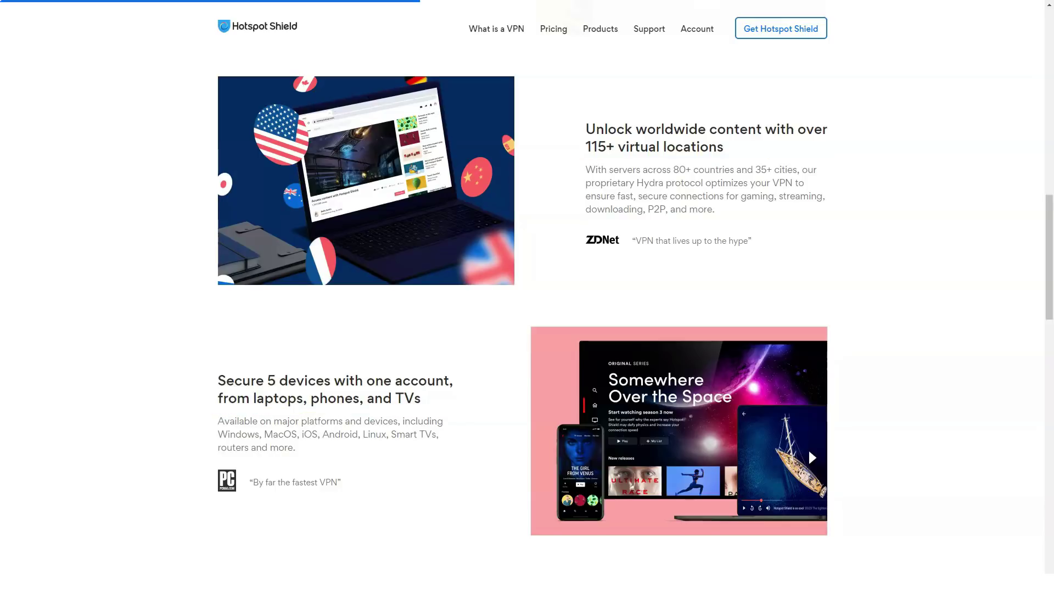
scroll(528, 297, "down", 2)
scroll(527, 297, "down", 2)
scroll(527, 296, "down", 2)
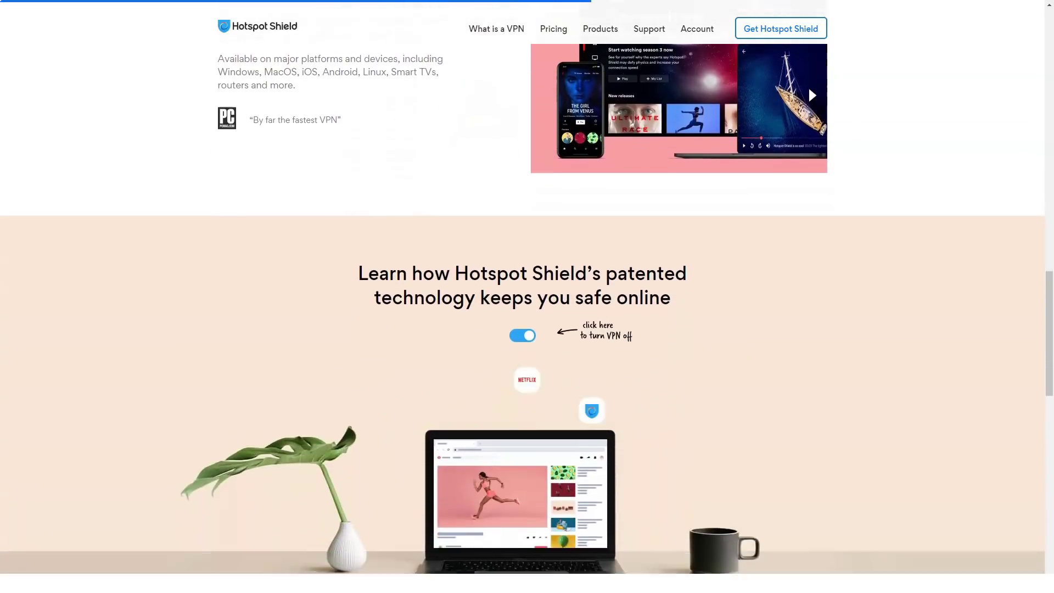
scroll(527, 296, "down", 1)
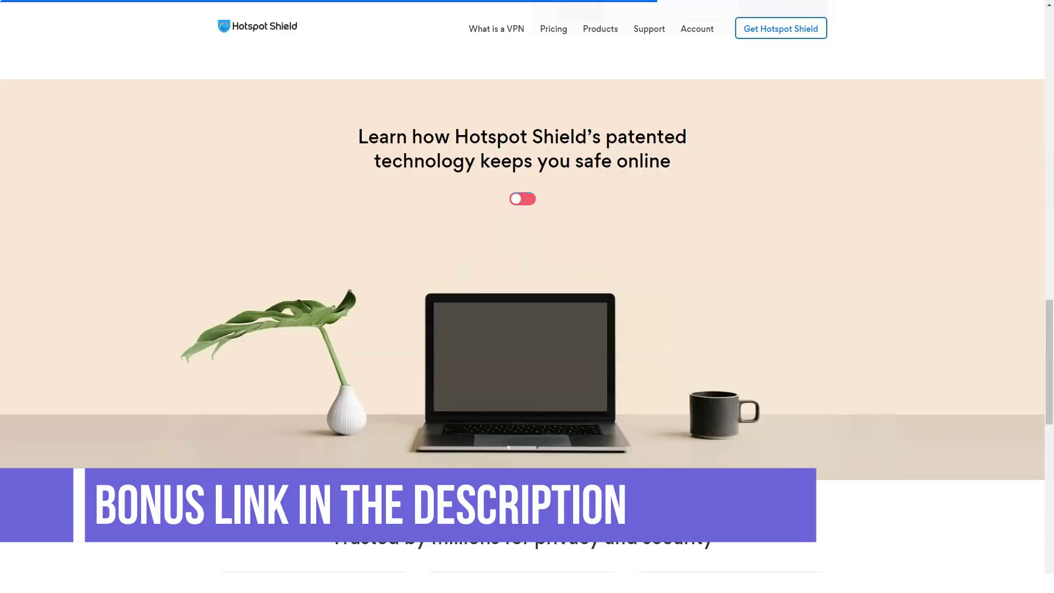
scroll(527, 314, "down", 3)
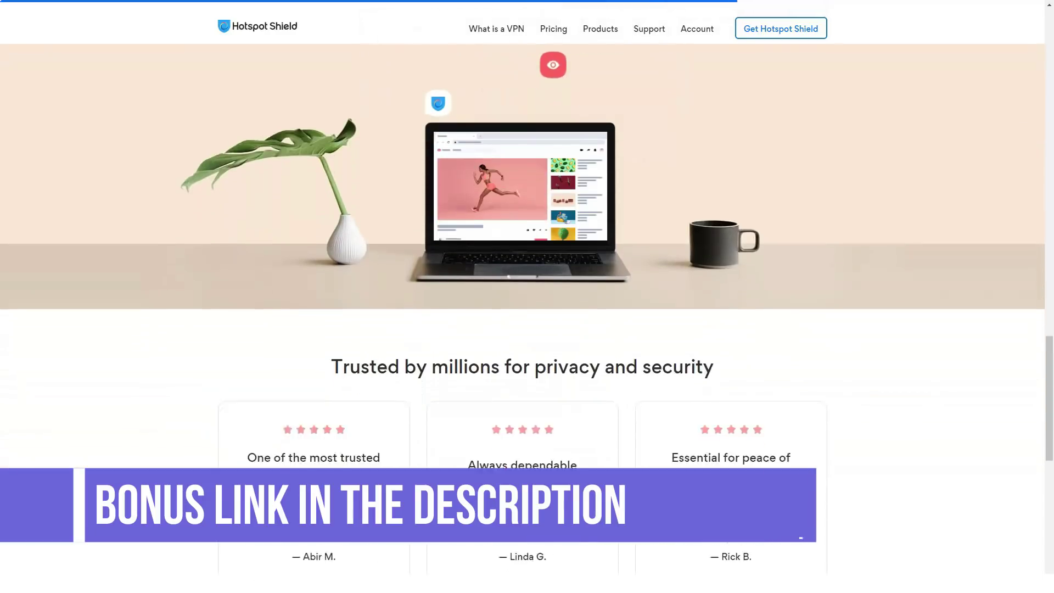
scroll(527, 313, "down", 1)
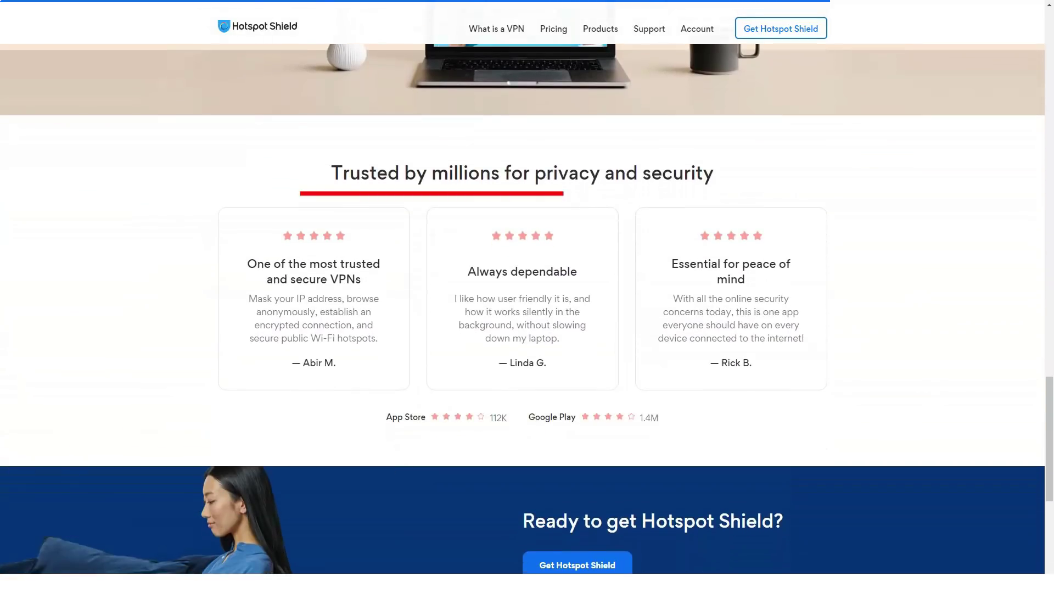
scroll(527, 313, "down", 2)
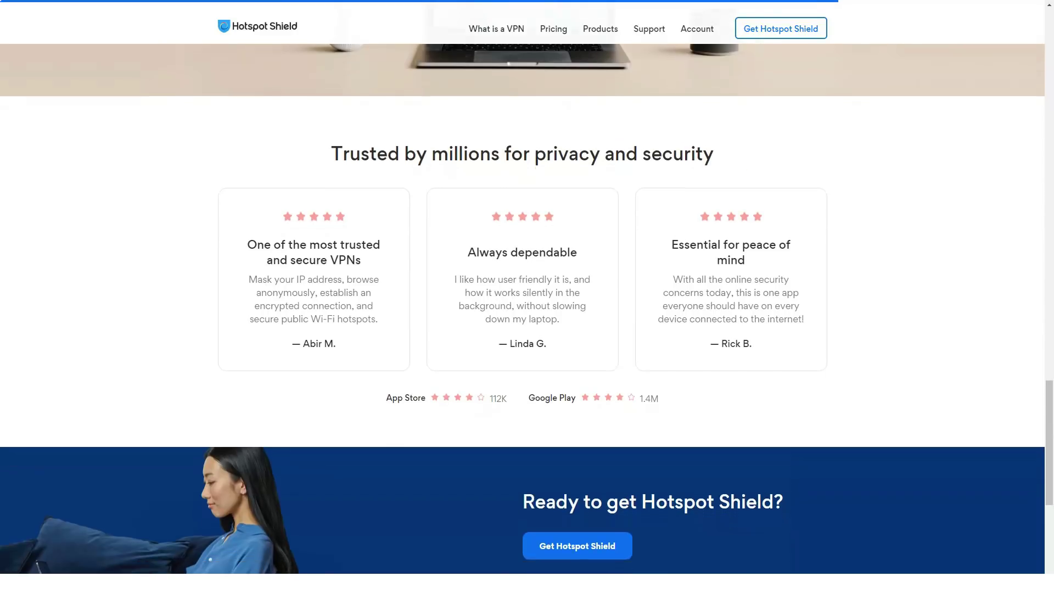
scroll(527, 313, "down", 2)
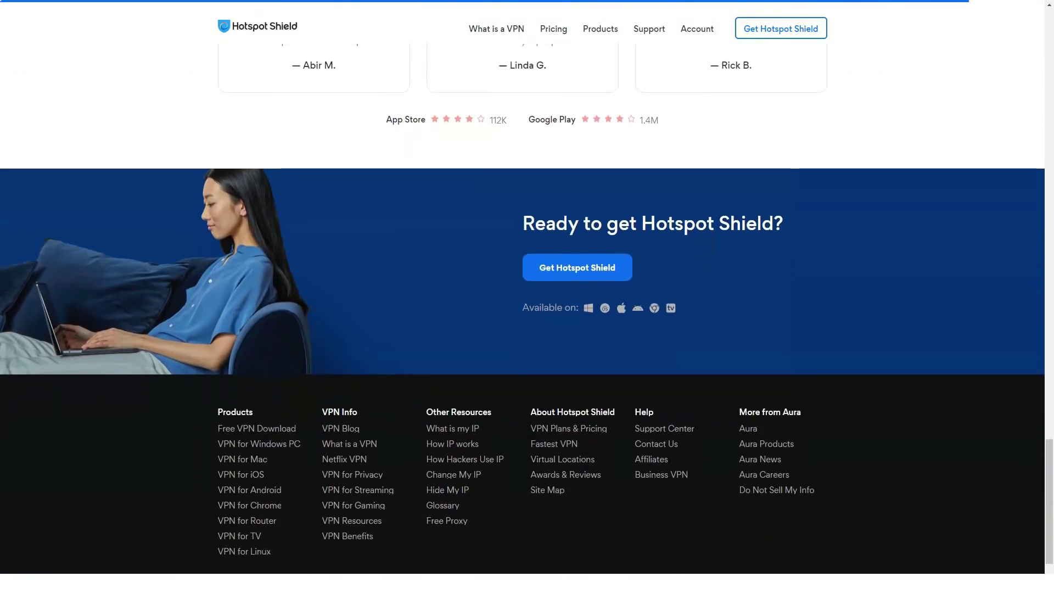
Jump back to the top of the What is a VPN page with Home
key("Home")
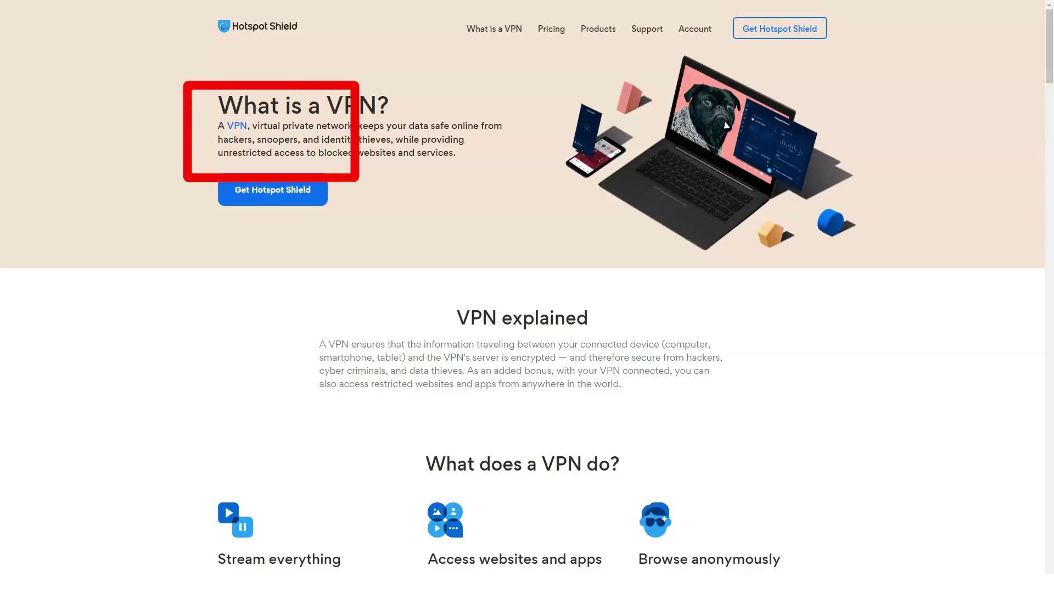
scroll(527, 296, "down", 3)
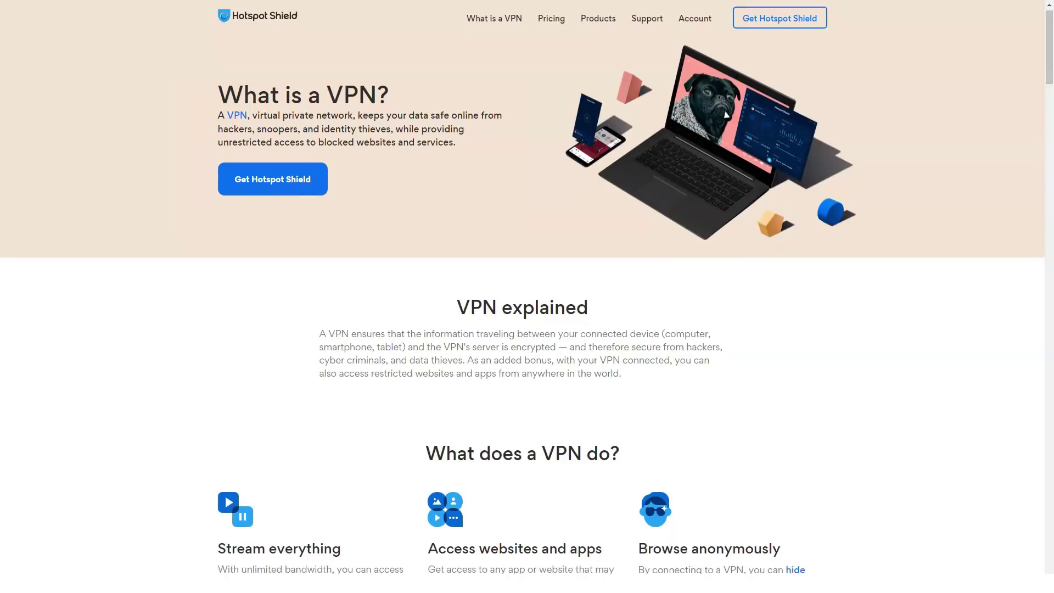
scroll(528, 296, "down", 1)
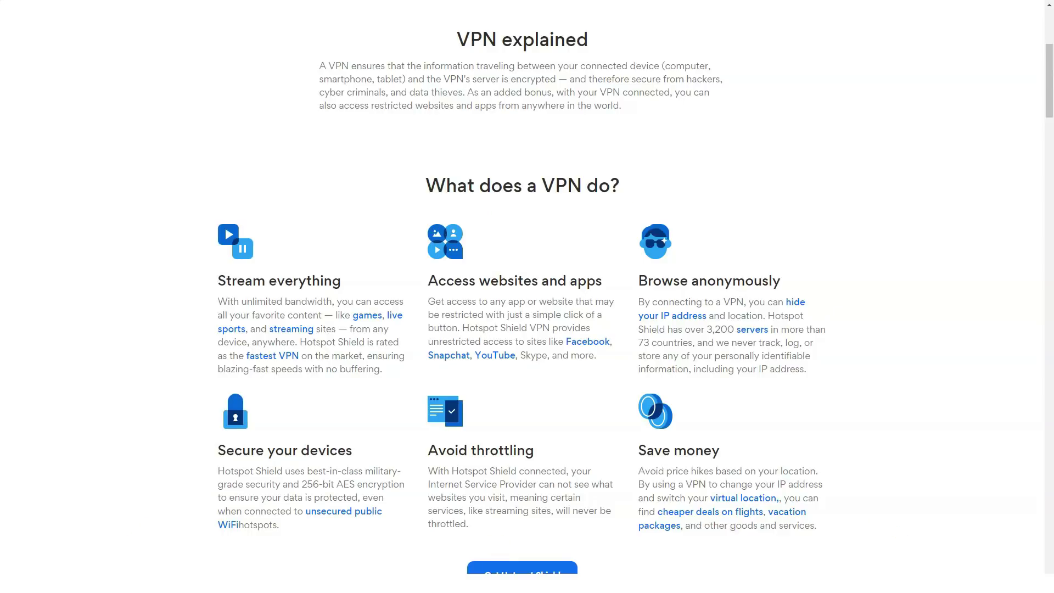
scroll(527, 330, "down", 3)
scroll(527, 329, "down", 1)
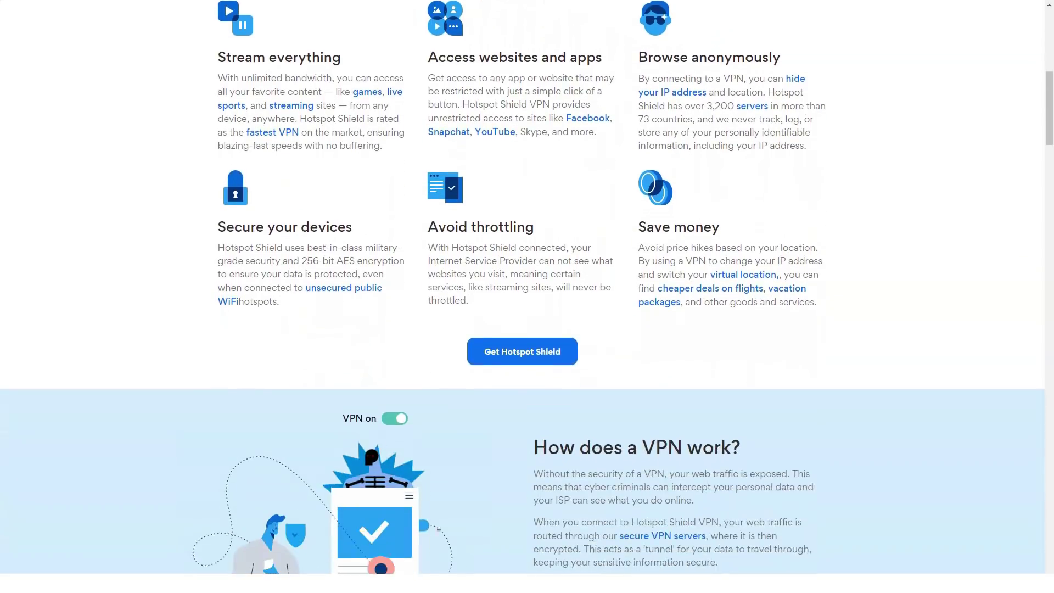
scroll(527, 330, "down", 1)
scroll(528, 330, "down", 1)
scroll(527, 329, "down", 1)
scroll(527, 330, "down", 1)
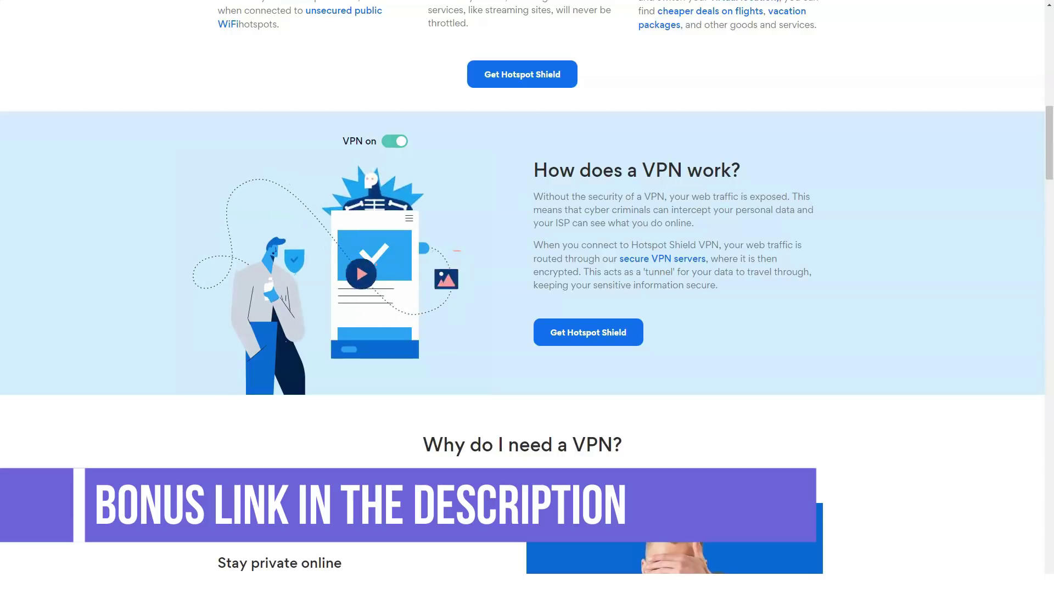
scroll(527, 330, "down", 1)
scroll(527, 329, "down", 2)
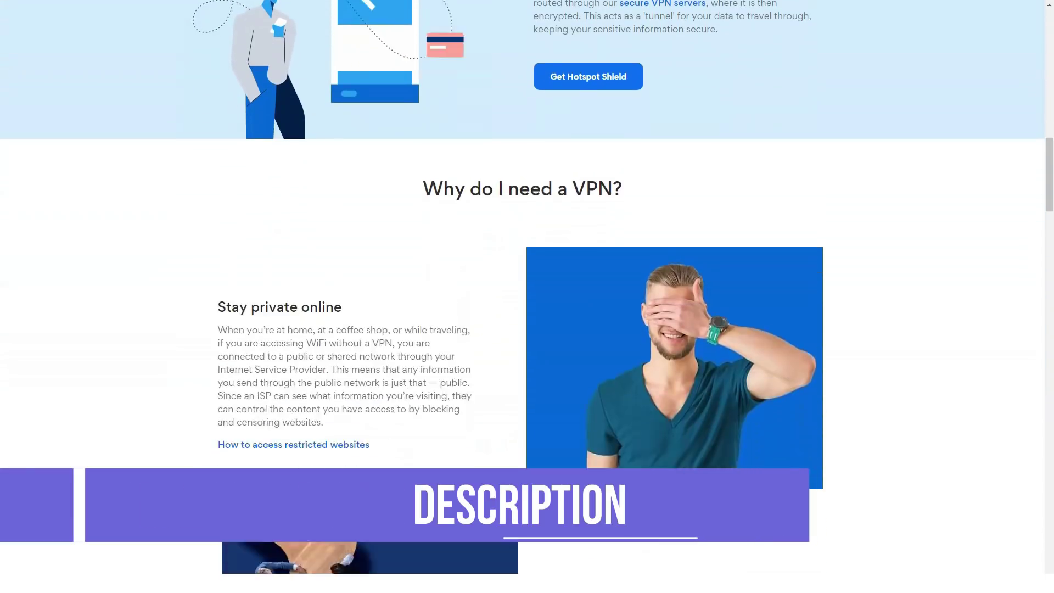
scroll(528, 330, "down", 2)
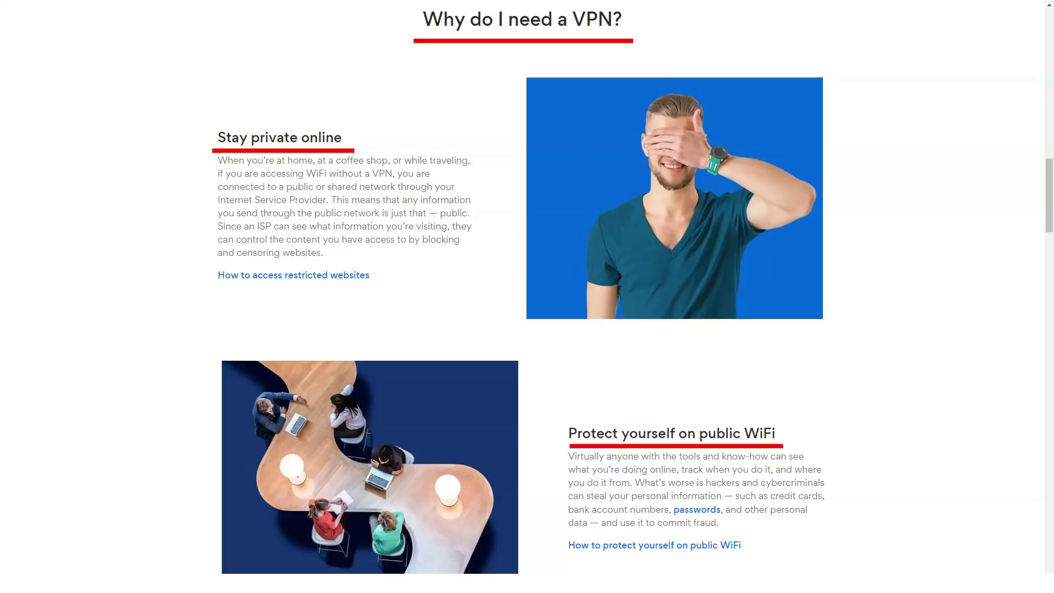
scroll(528, 297, "down", 3)
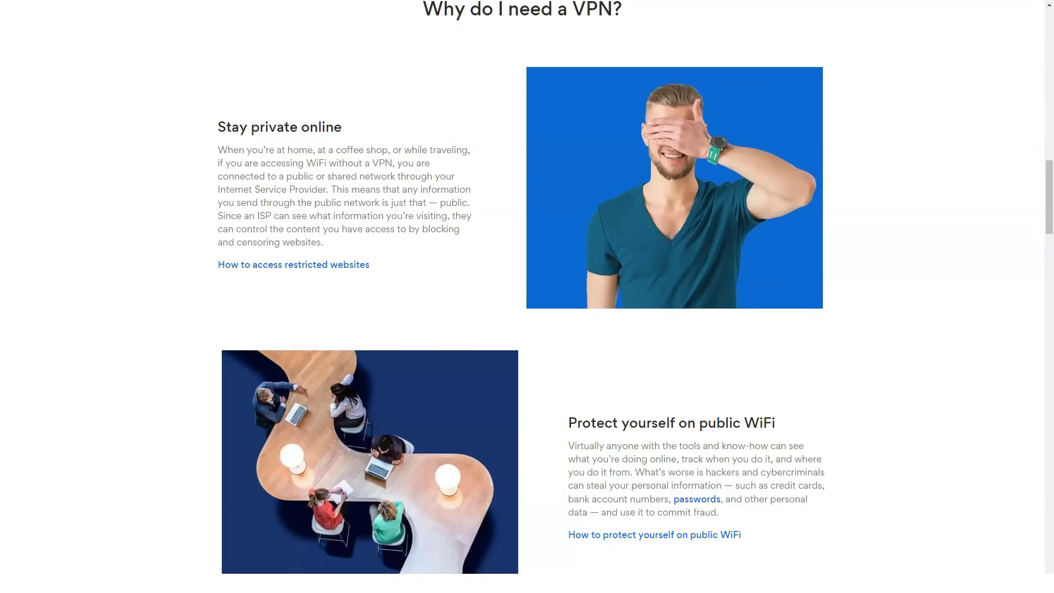
scroll(527, 296, "down", 1)
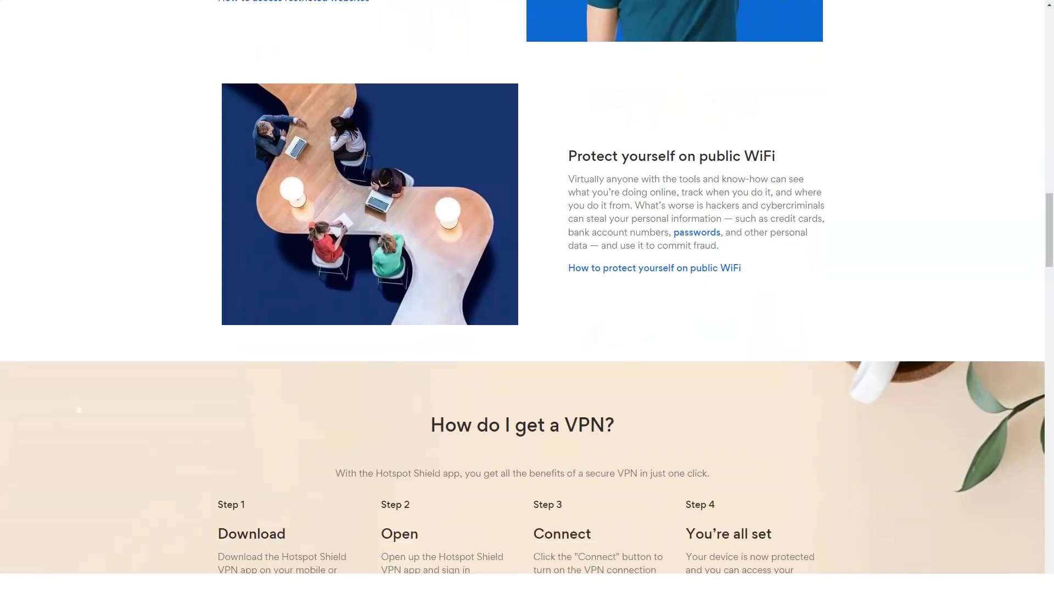
scroll(527, 297, "down", 1)
scroll(527, 297, "down", 1)
scroll(527, 296, "down", 1)
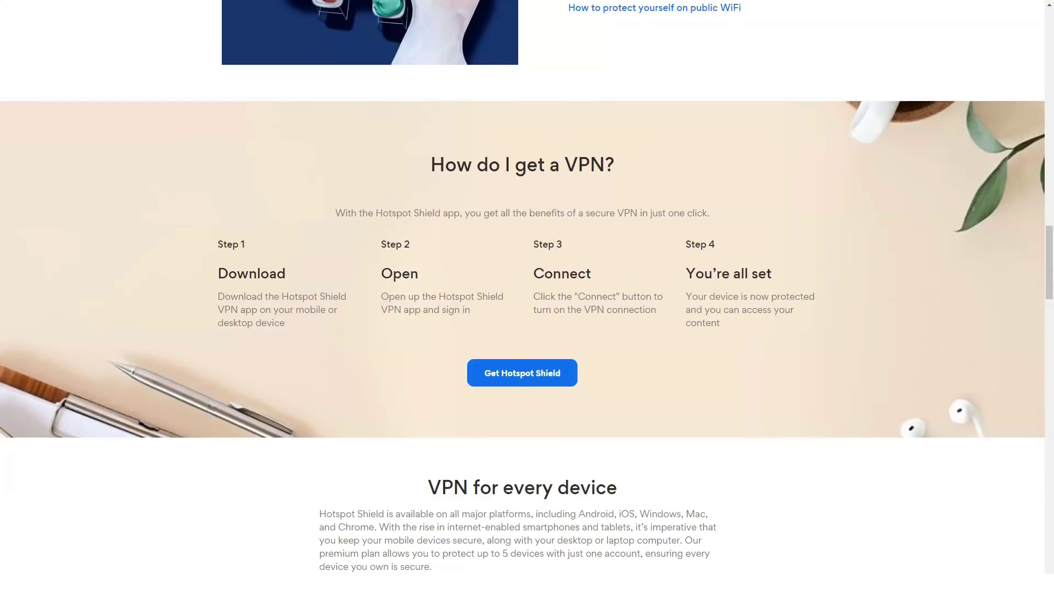
scroll(527, 297, "down", 1)
scroll(527, 297, "down", 1)
scroll(527, 297, "down", 1)
scroll(527, 297, "down", 2)
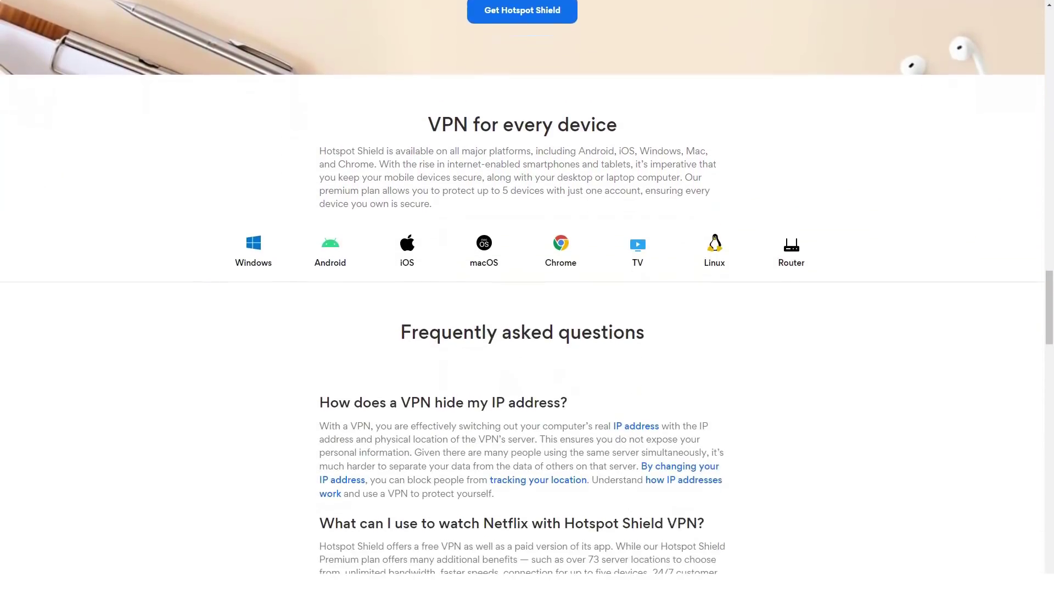
scroll(527, 297, "down", 1)
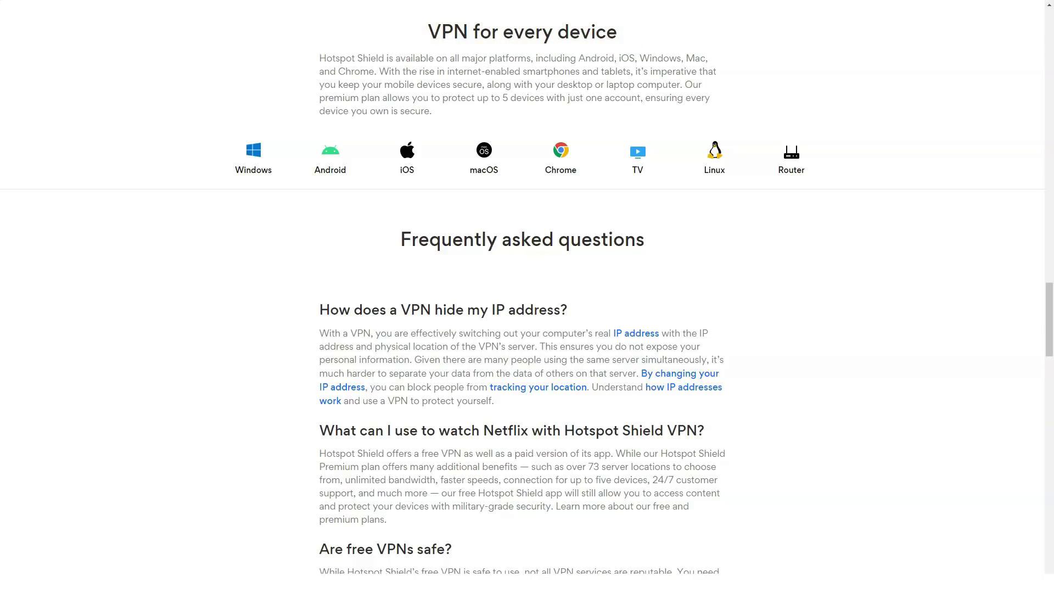
scroll(527, 296, "down", 1)
scroll(527, 297, "down", 1)
scroll(528, 297, "down", 1)
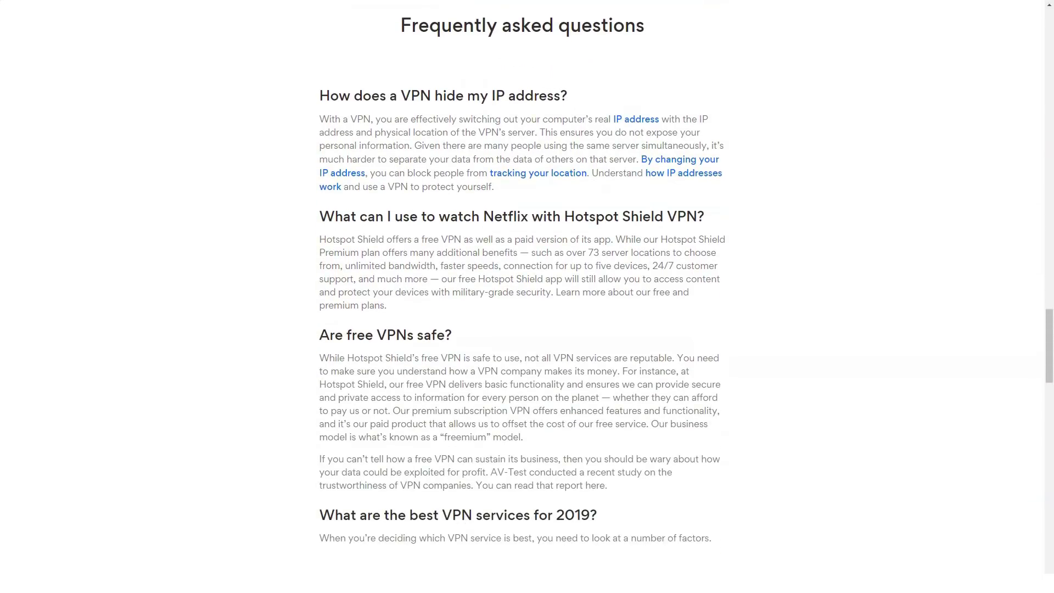
scroll(528, 297, "down", 1)
scroll(527, 296, "down", 2)
scroll(528, 296, "down", 2)
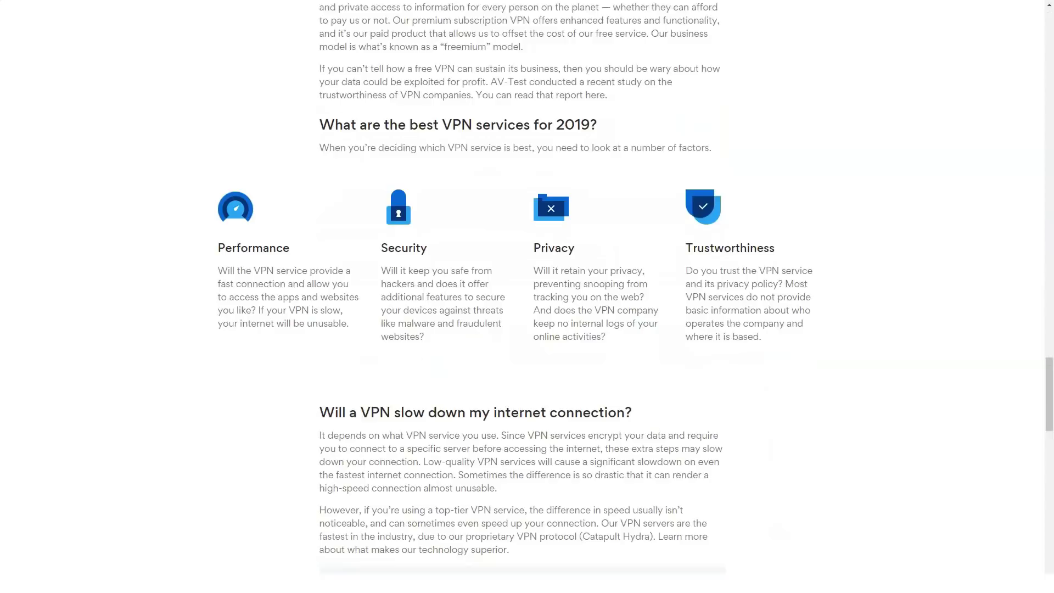
scroll(528, 296, "down", 1)
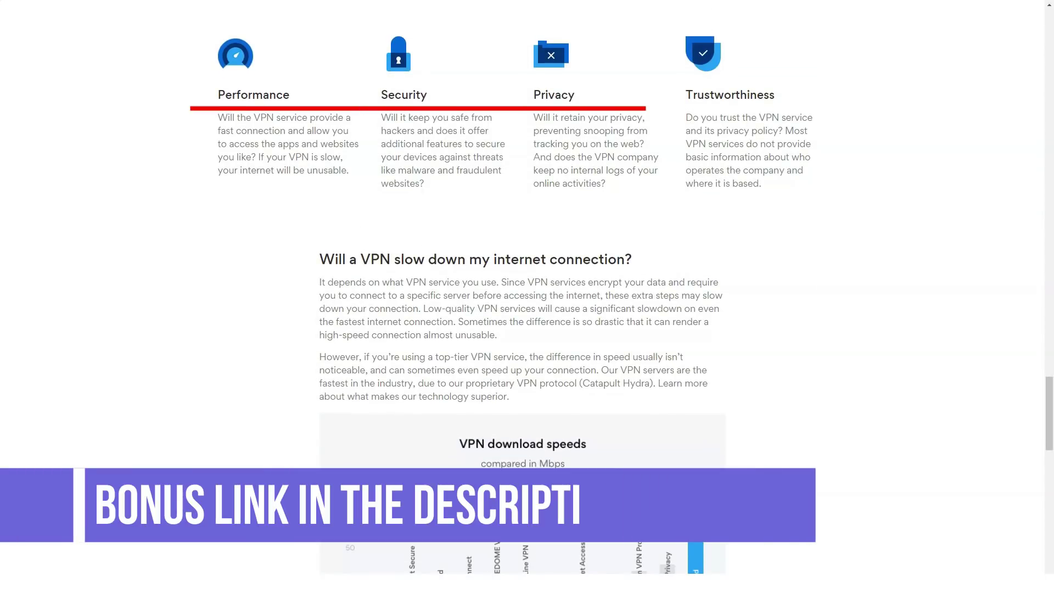
scroll(527, 297, "down", 1)
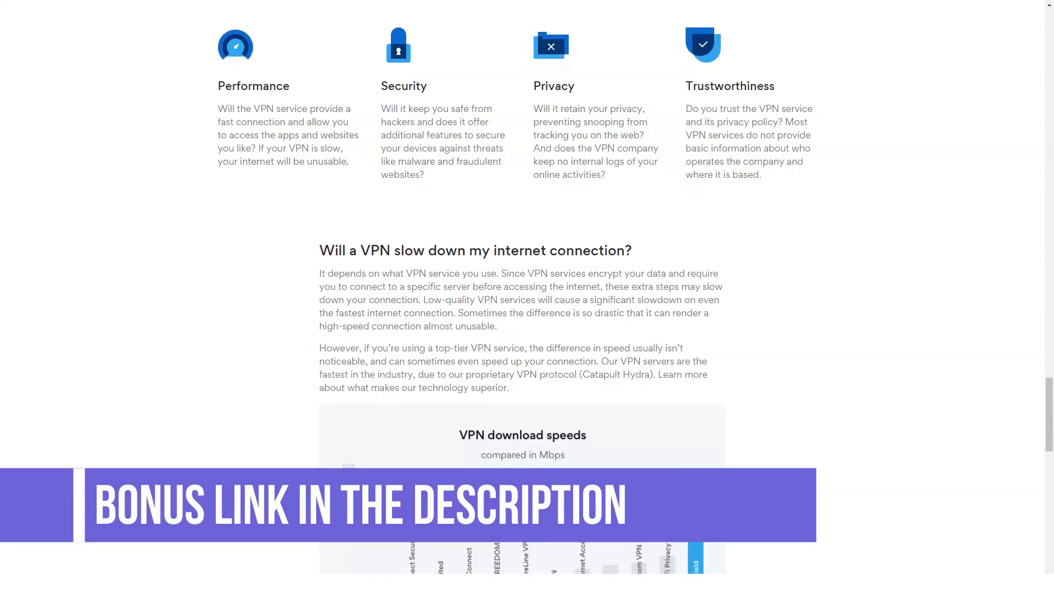
scroll(527, 297, "down", 1)
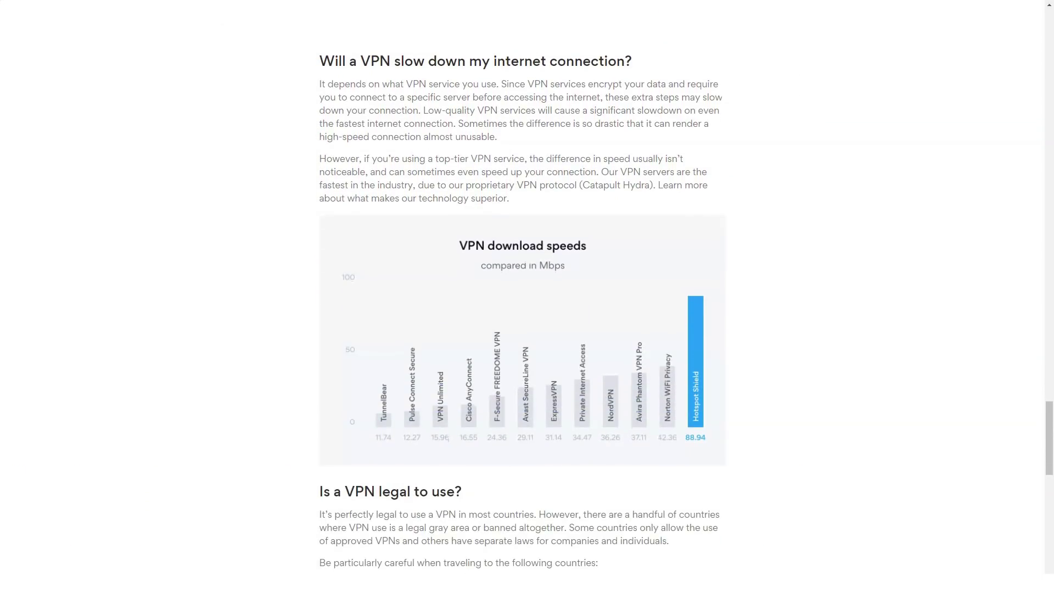
scroll(527, 297, "down", 1)
scroll(527, 296, "down", 3)
scroll(527, 297, "down", 1)
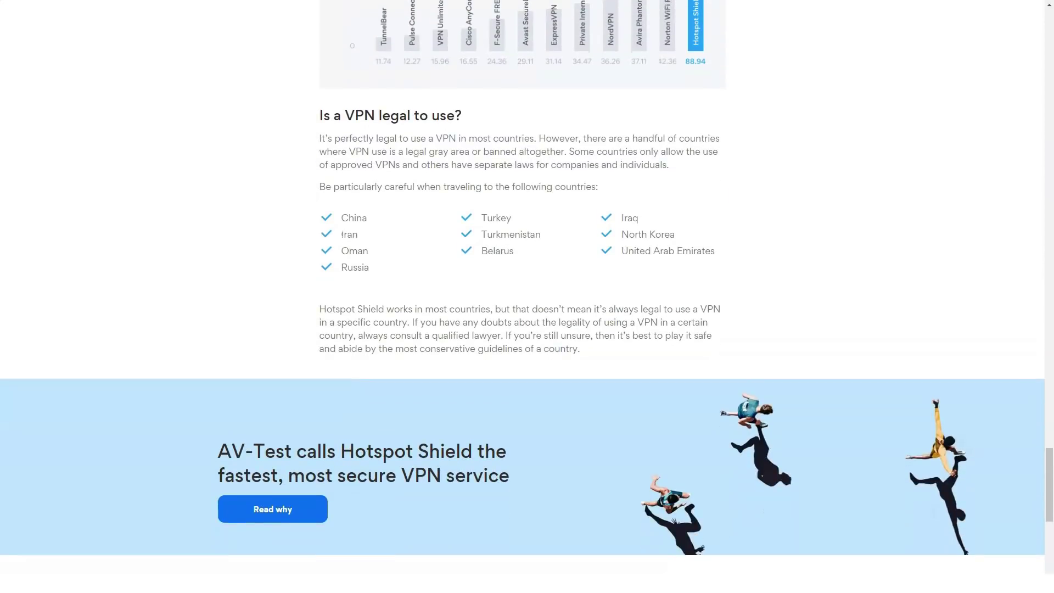
scroll(527, 296, "down", 2)
scroll(528, 297, "down", 2)
scroll(527, 297, "down", 1)
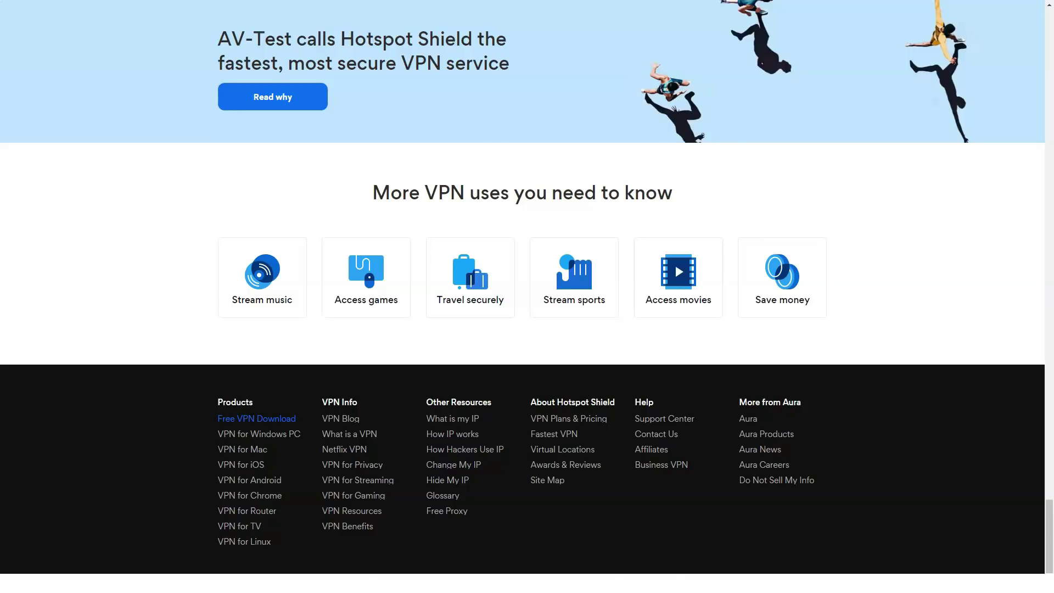
Go to Hotspot Shield's free VPN download page
left_click(256, 418)
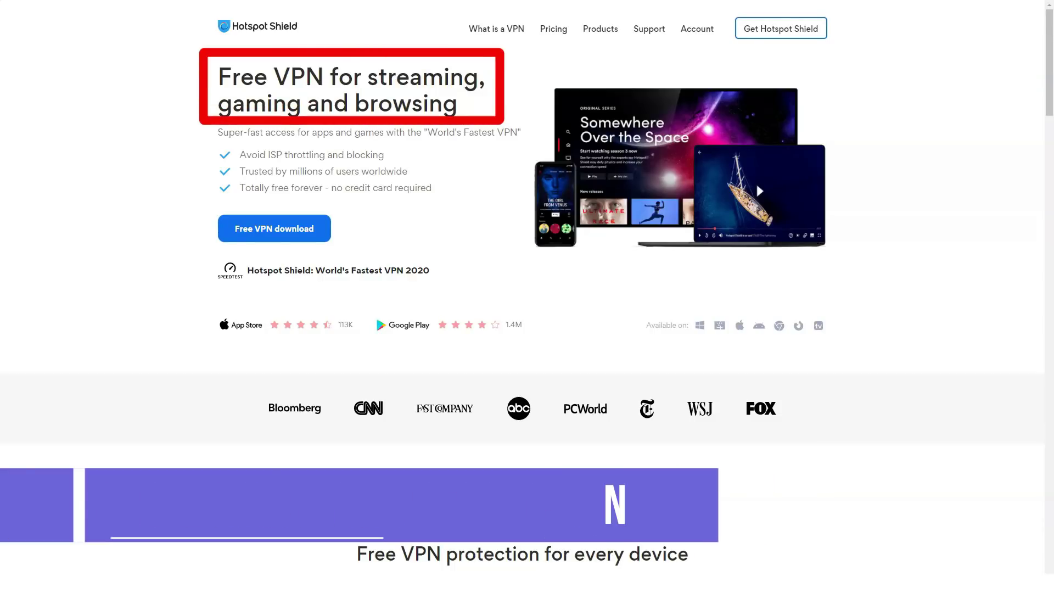
scroll(527, 329, "down", 3)
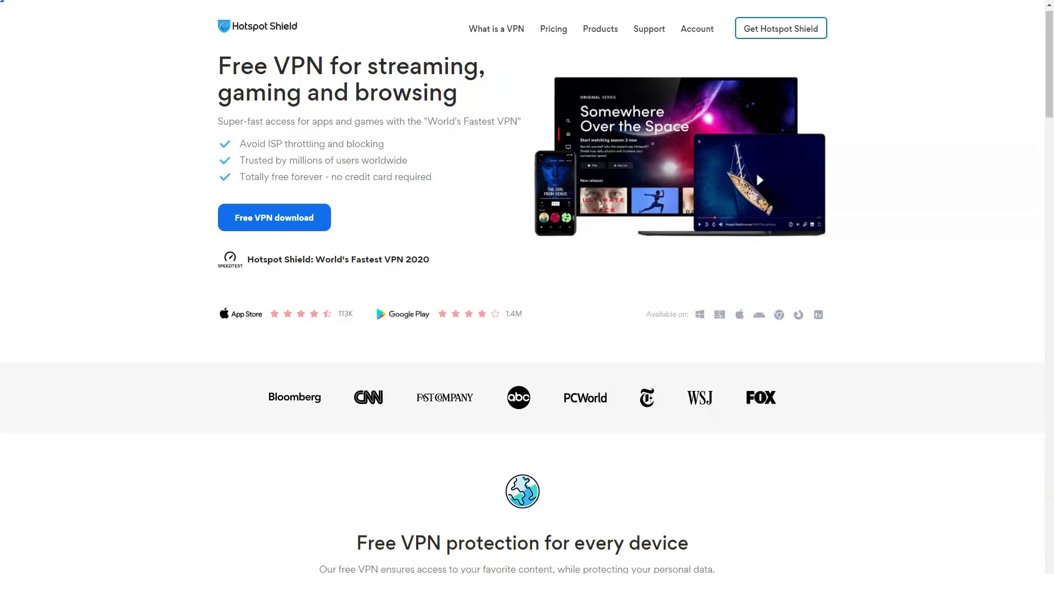
scroll(527, 330, "down", 1)
scroll(527, 330, "down", 1)
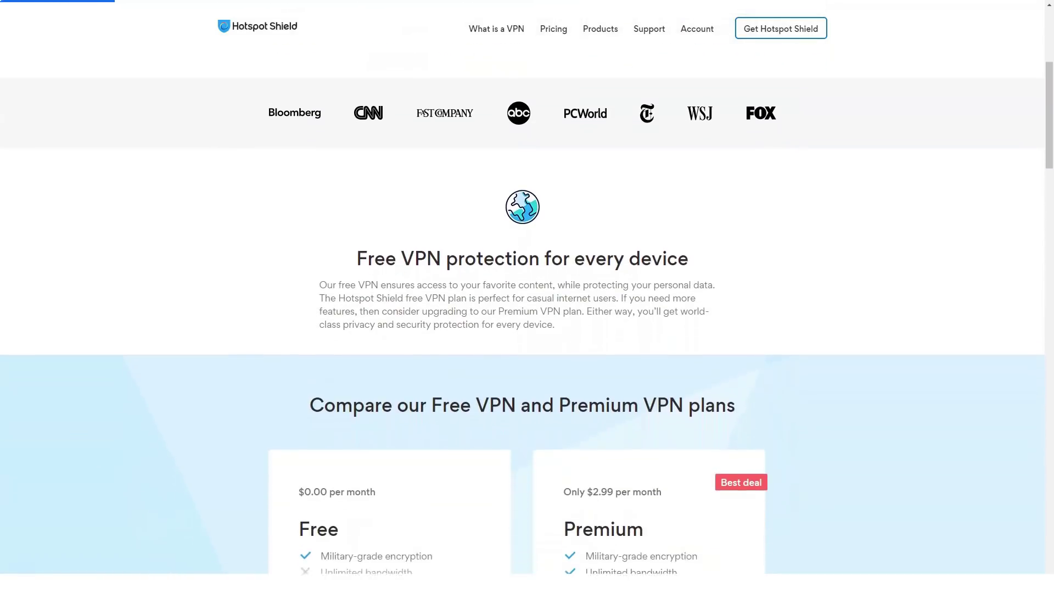
scroll(527, 330, "down", 1)
scroll(527, 329, "down", 1)
scroll(527, 330, "down", 1)
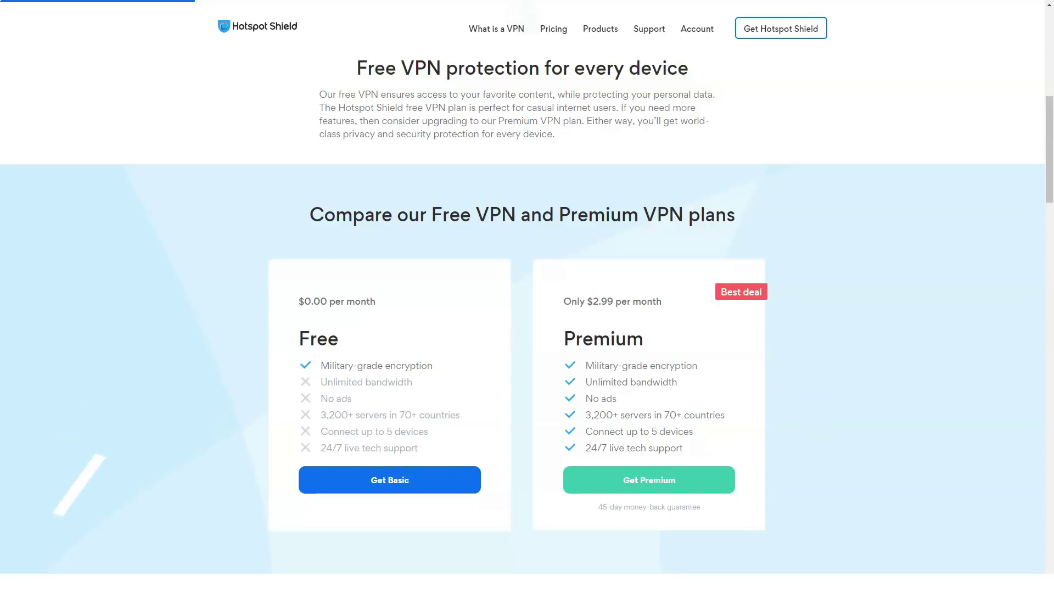
scroll(527, 330, "down", 1)
scroll(527, 330, "down", 1)
scroll(527, 329, "down", 1)
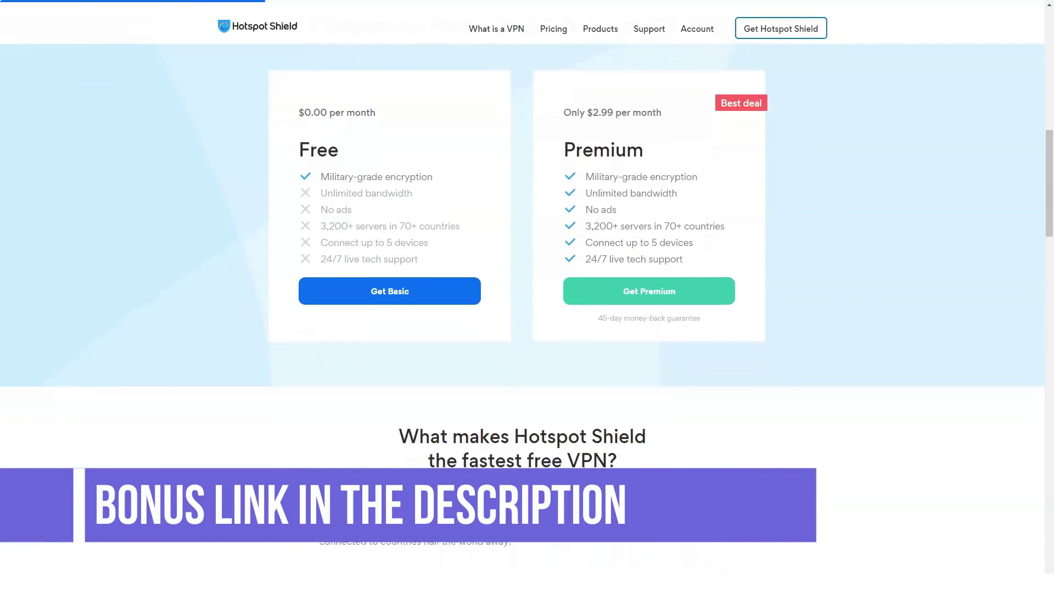
scroll(527, 329, "down", 1)
scroll(527, 329, "down", 1)
scroll(527, 329, "down", 1)
scroll(527, 330, "down", 1)
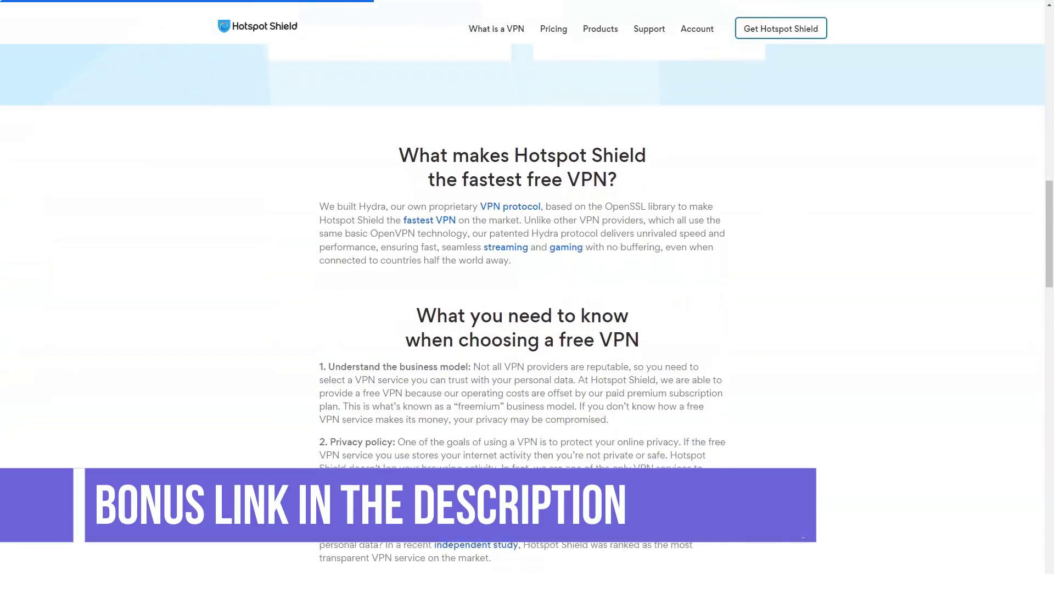
scroll(528, 330, "down", 1)
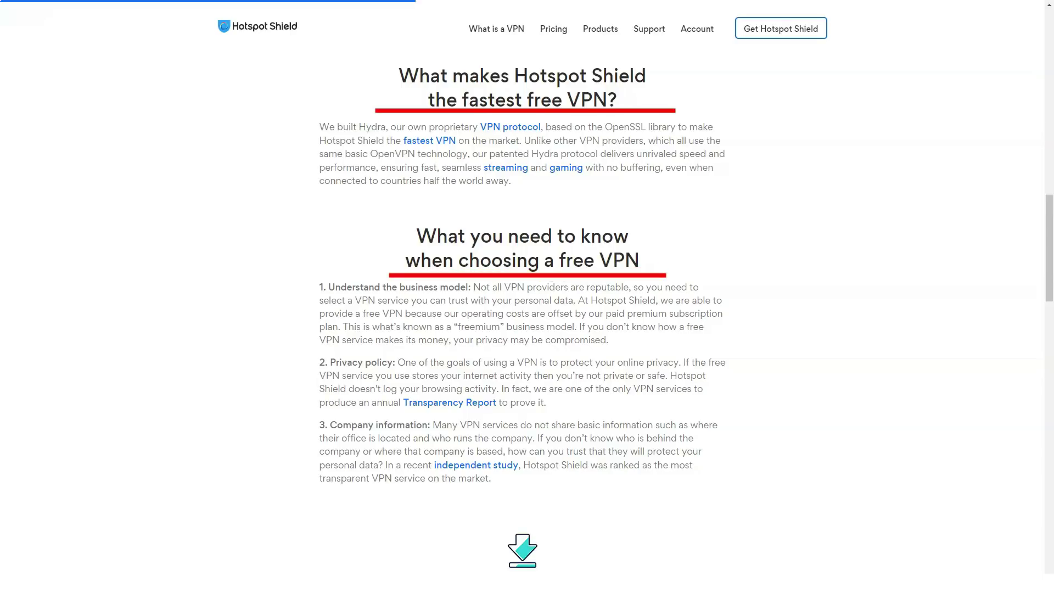
scroll(527, 329, "down", 1)
scroll(528, 329, "down", 1)
scroll(527, 329, "down", 2)
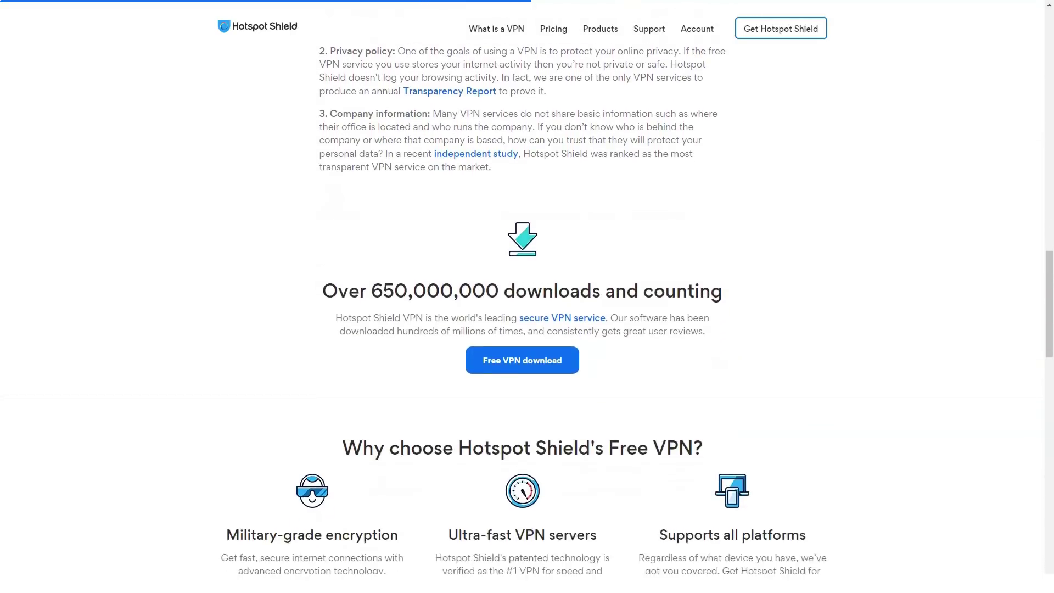
scroll(527, 329, "down", 2)
scroll(527, 329, "down", 1)
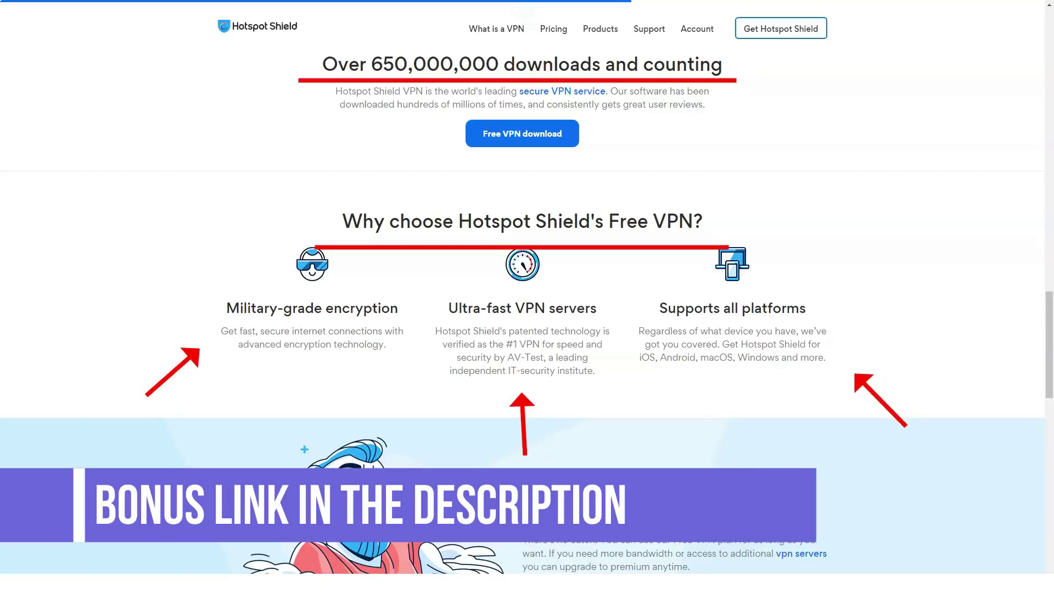
scroll(527, 330, "down", 1)
scroll(527, 330, "down", 2)
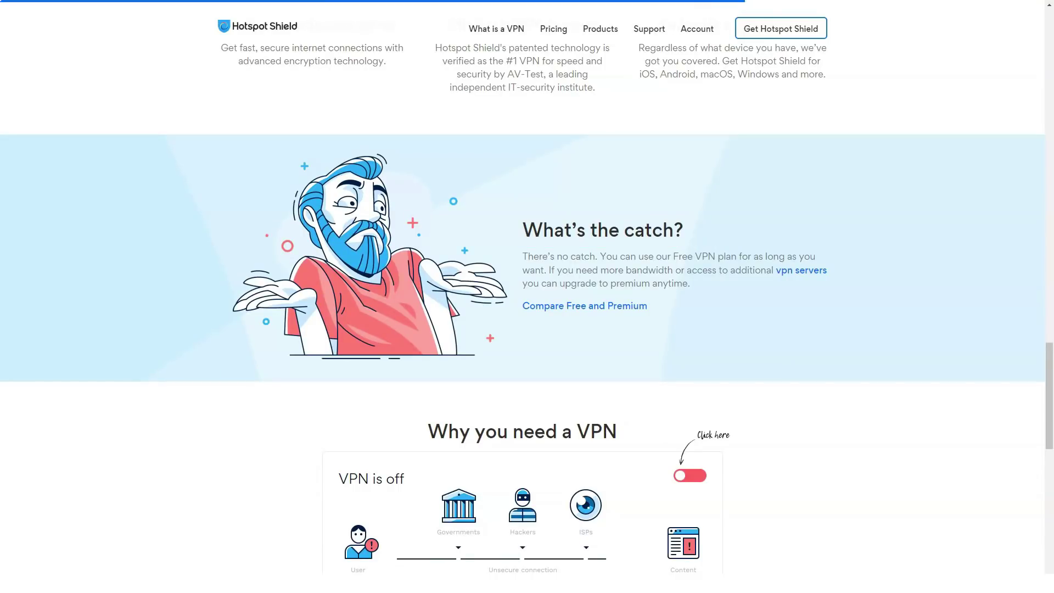
scroll(527, 330, "down", 2)
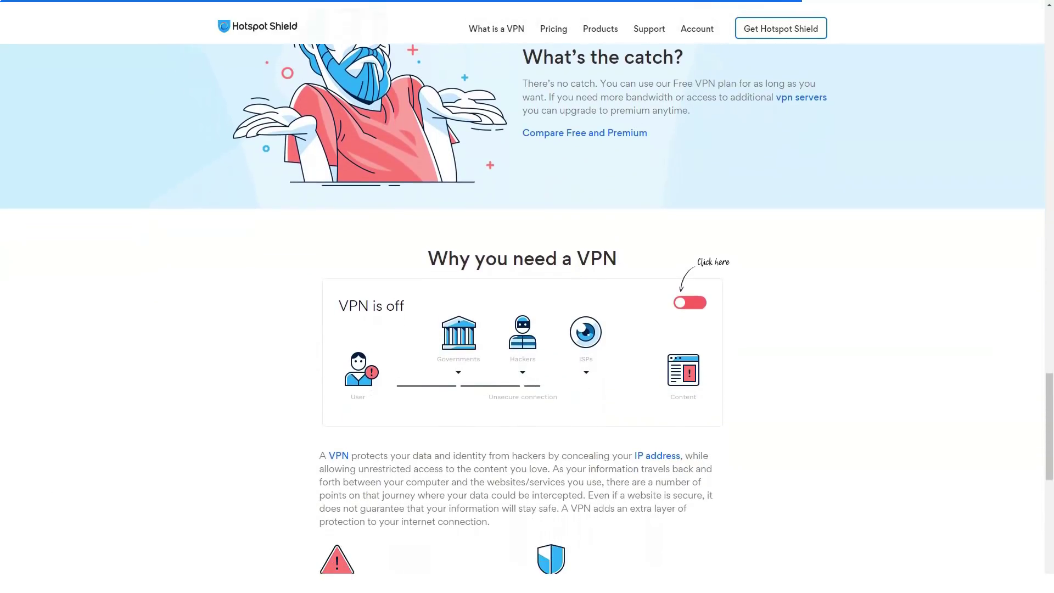
scroll(527, 330, "down", 1)
scroll(528, 330, "down", 1)
scroll(527, 330, "down", 1)
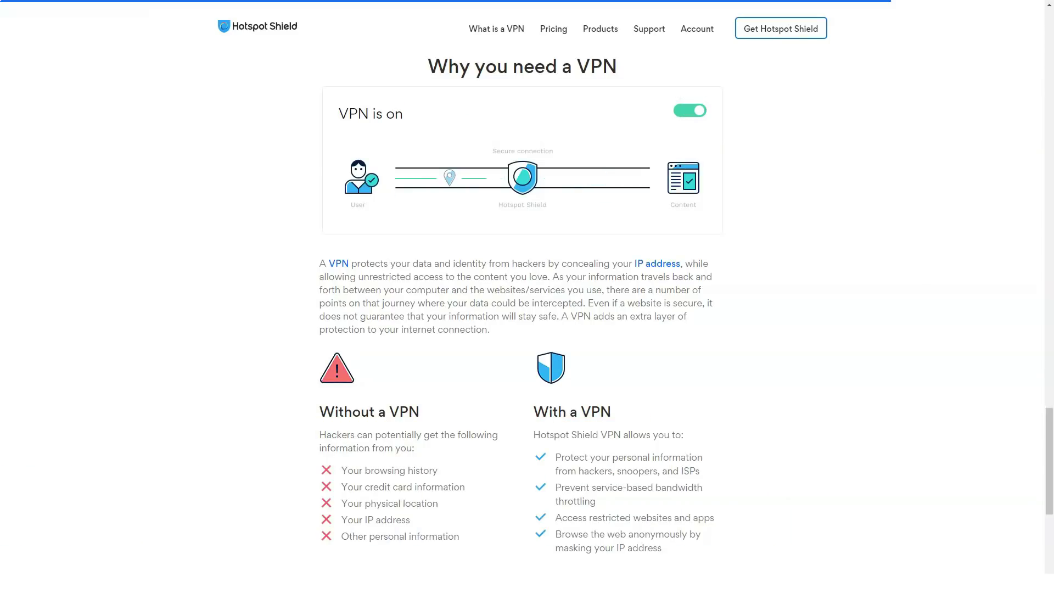
scroll(527, 296, "down", 1)
scroll(527, 297, "down", 2)
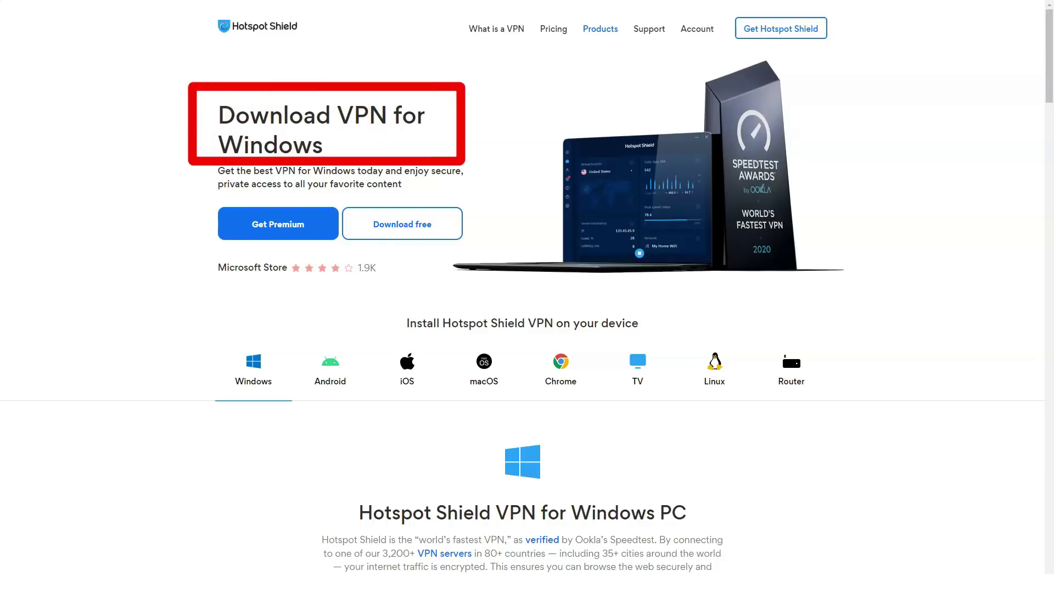
scroll(527, 313, "down", 3)
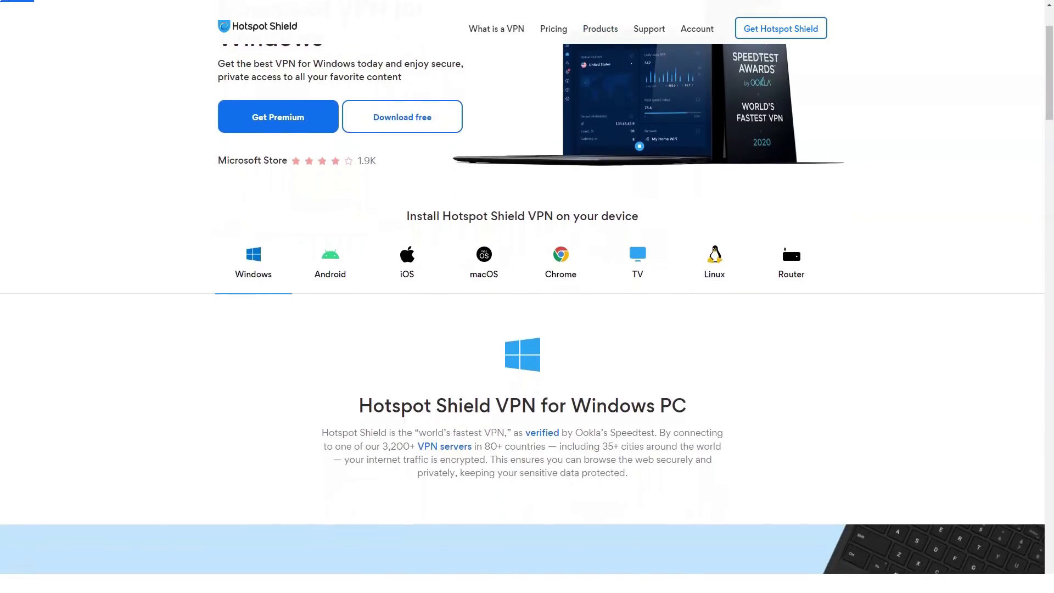
scroll(527, 313, "down", 1)
scroll(527, 313, "down", 2)
scroll(527, 313, "down", 1)
scroll(527, 313, "down", 2)
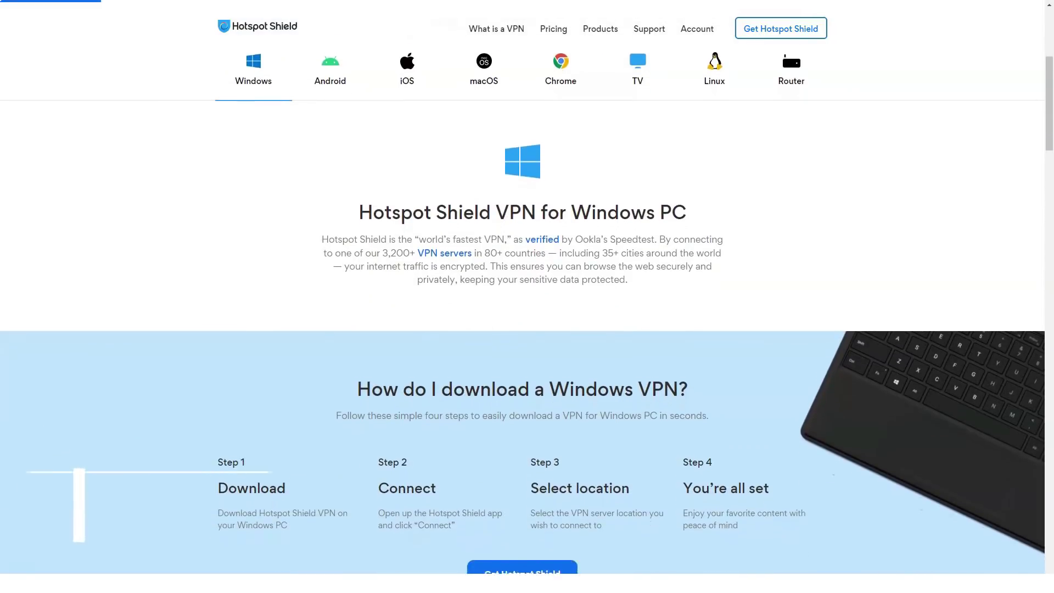
scroll(527, 314, "down", 1)
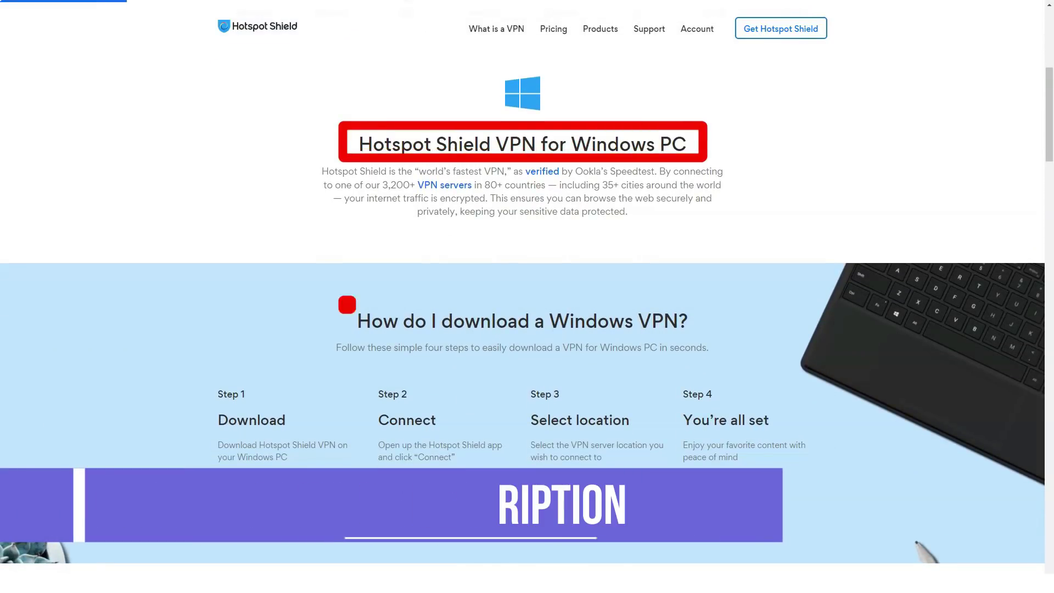
scroll(527, 313, "down", 1)
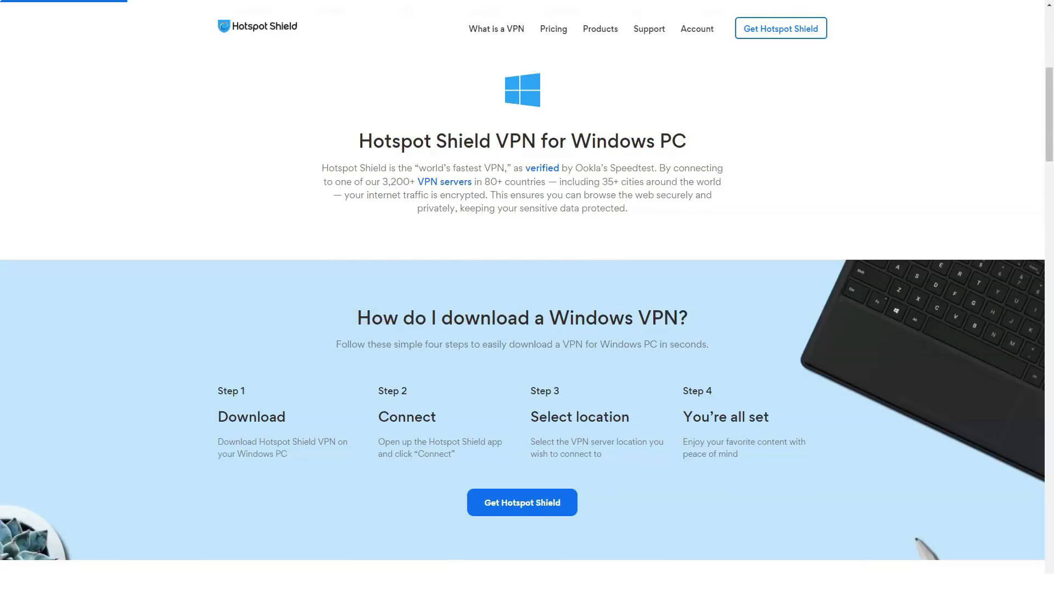
scroll(527, 313, "down", 2)
scroll(527, 312, "down", 1)
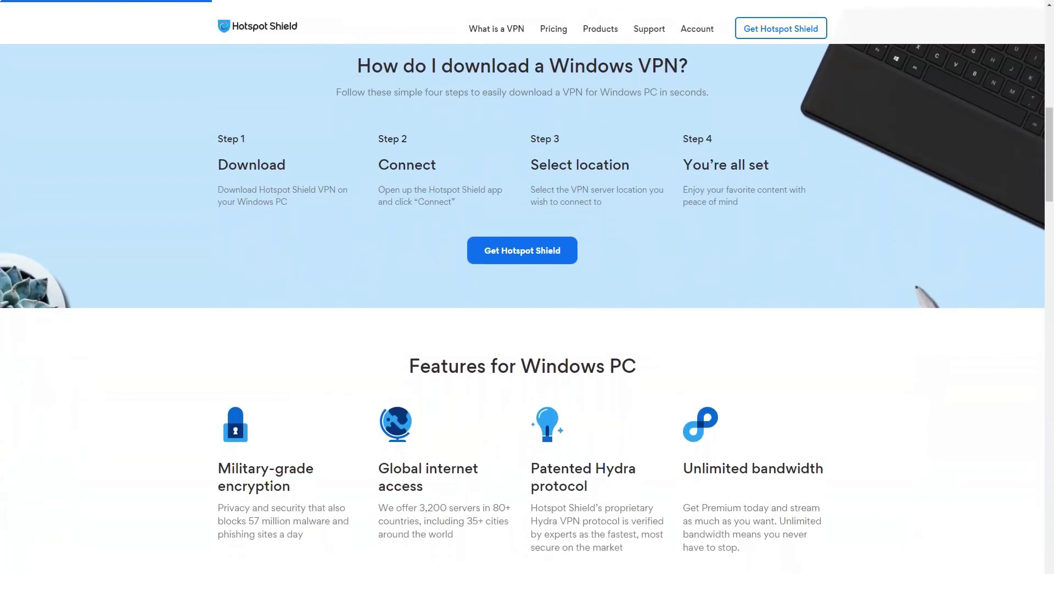
scroll(527, 312, "down", 1)
scroll(527, 313, "down", 1)
scroll(528, 313, "down", 1)
scroll(528, 313, "down", 1)
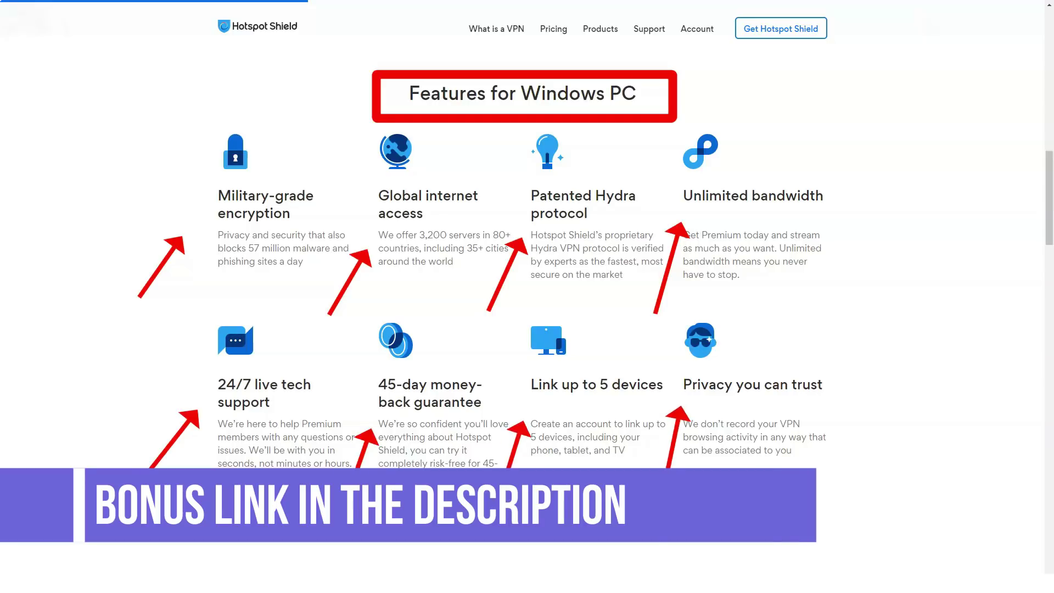
scroll(522, 308, "down", 2)
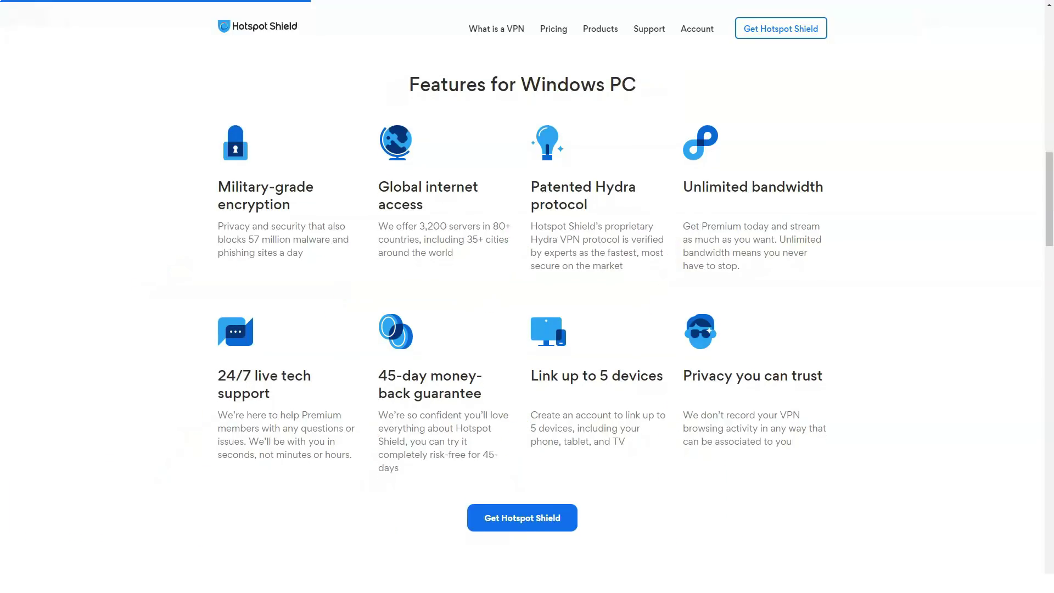
scroll(527, 308, "down", 2)
scroll(527, 309, "down", 2)
scroll(527, 308, "down", 2)
scroll(527, 309, "down", 2)
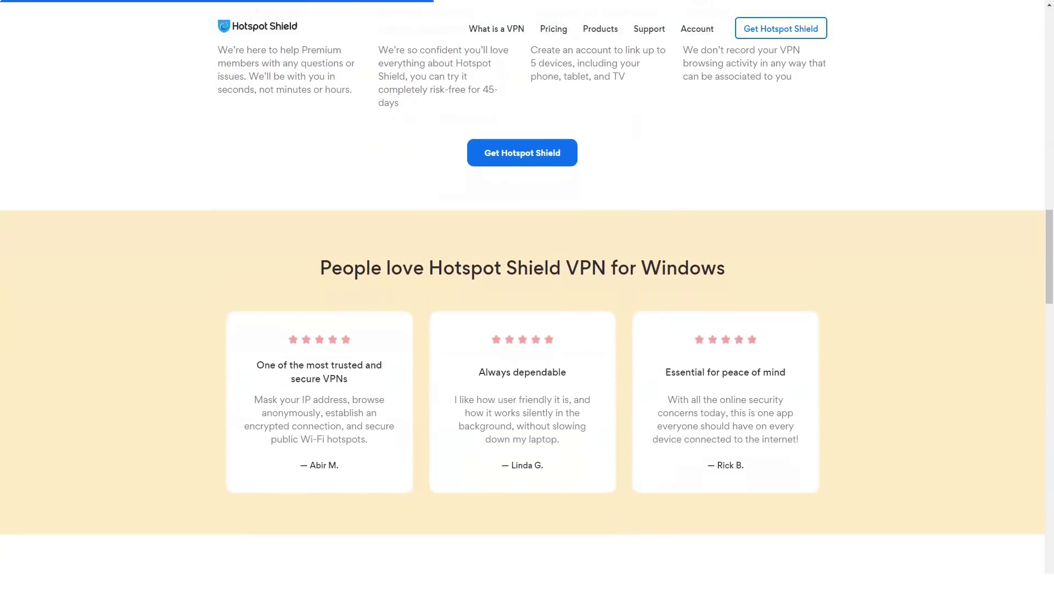
scroll(527, 309, "down", 2)
scroll(527, 308, "down", 1)
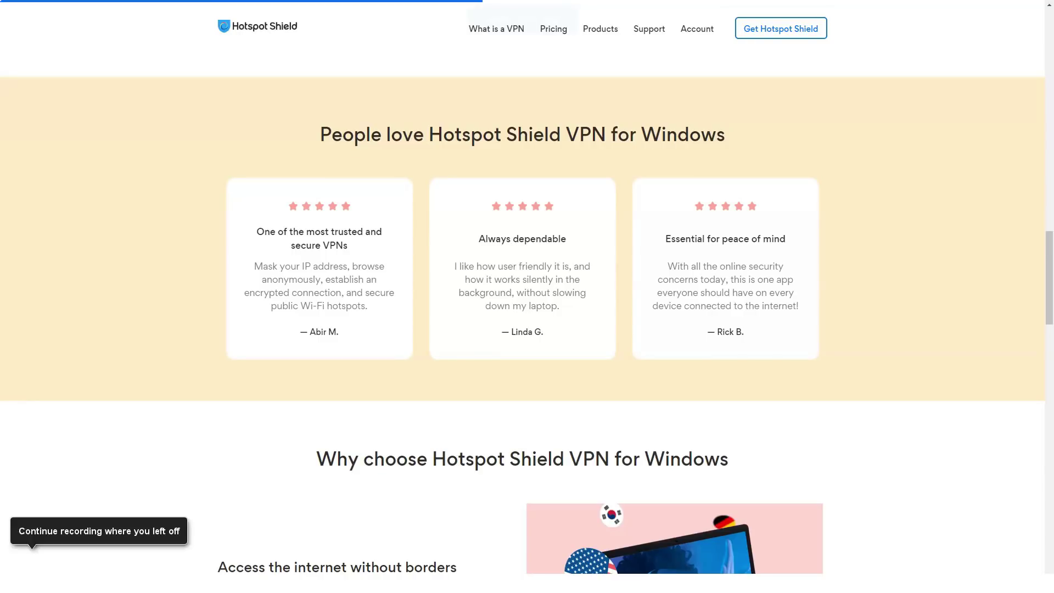
scroll(527, 308, "down", 2)
scroll(527, 308, "down", 2)
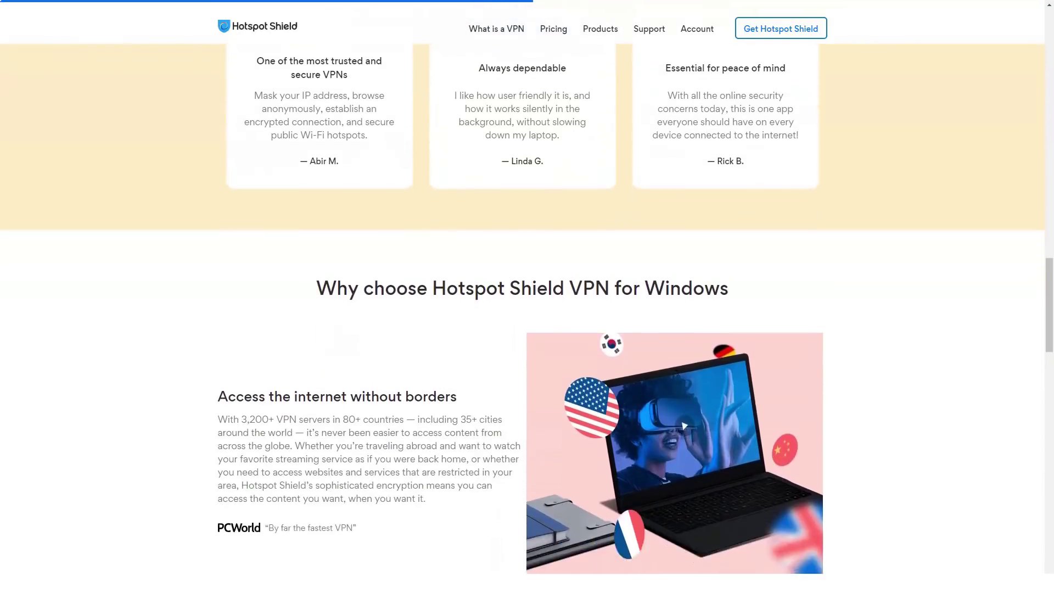
scroll(527, 308, "down", 2)
scroll(527, 307, "down", 2)
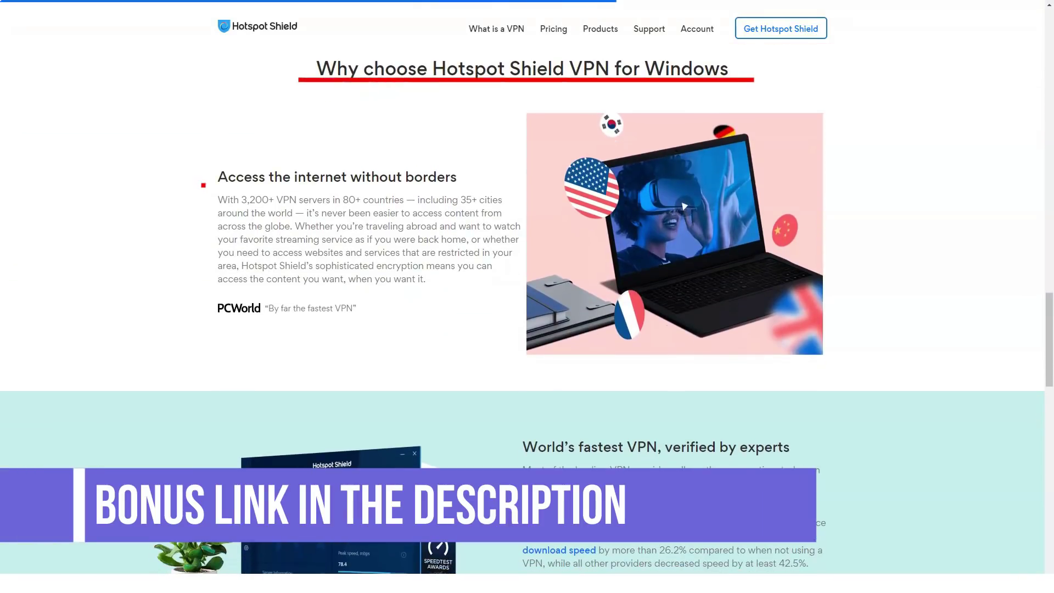
scroll(527, 297, "down", 1)
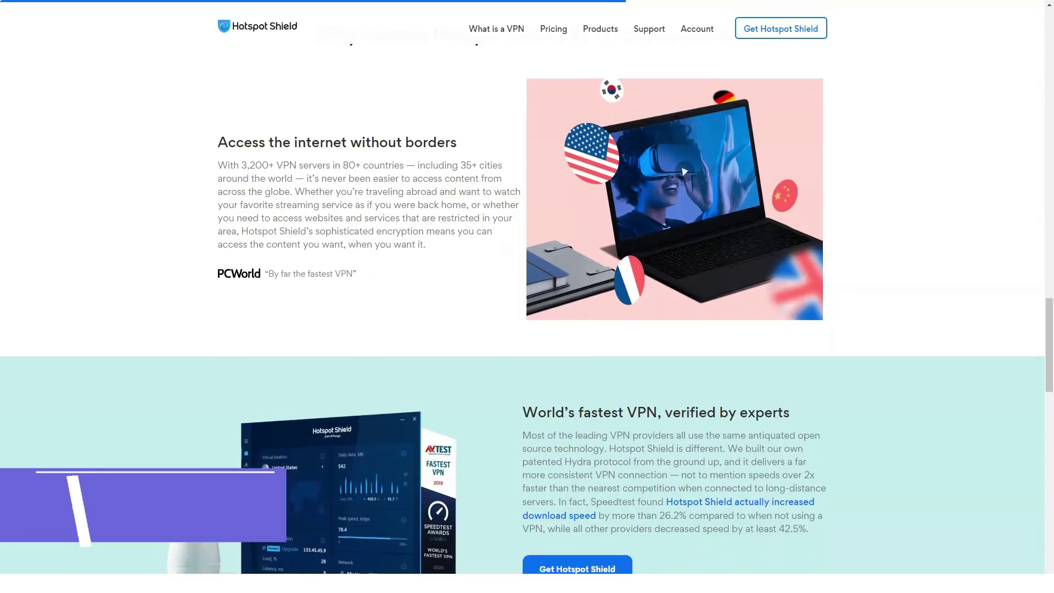
scroll(527, 297, "down", 3)
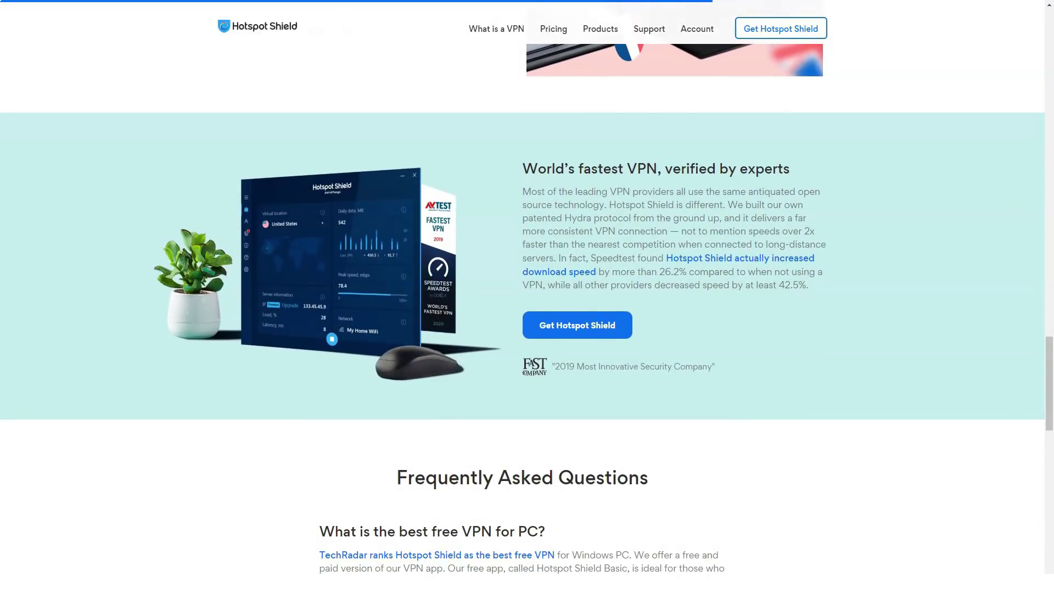
scroll(527, 308, "down", 3)
scroll(527, 329, "down", 1)
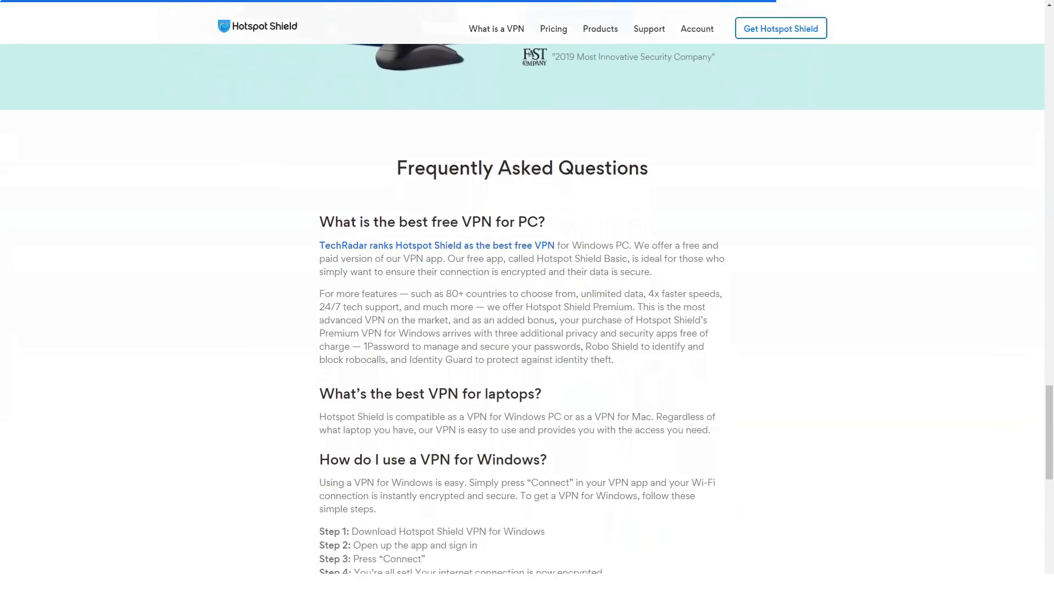
scroll(528, 329, "down", 1)
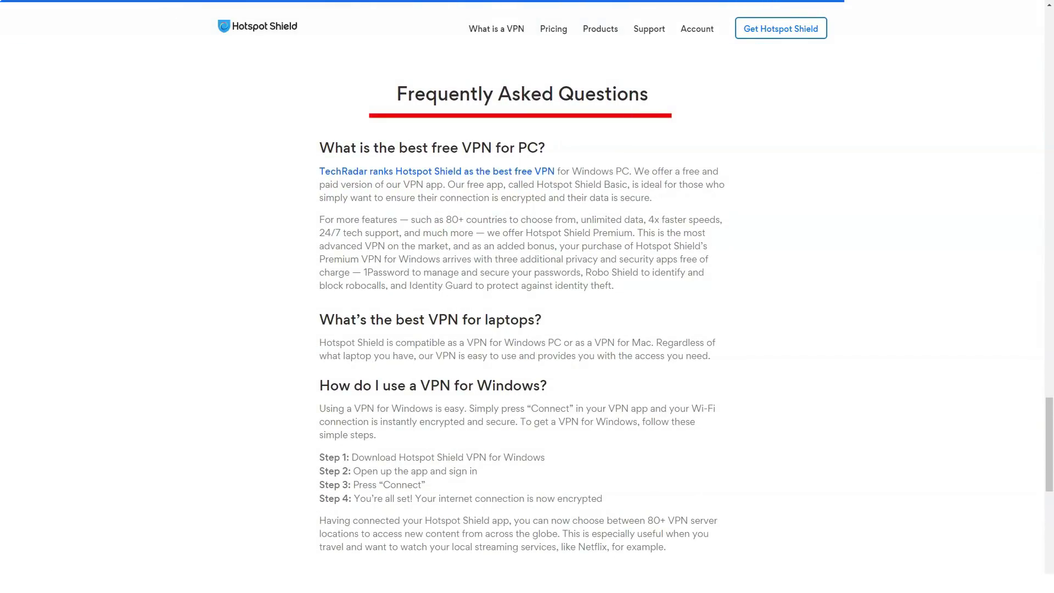
scroll(528, 329, "down", 1)
scroll(528, 330, "down", 2)
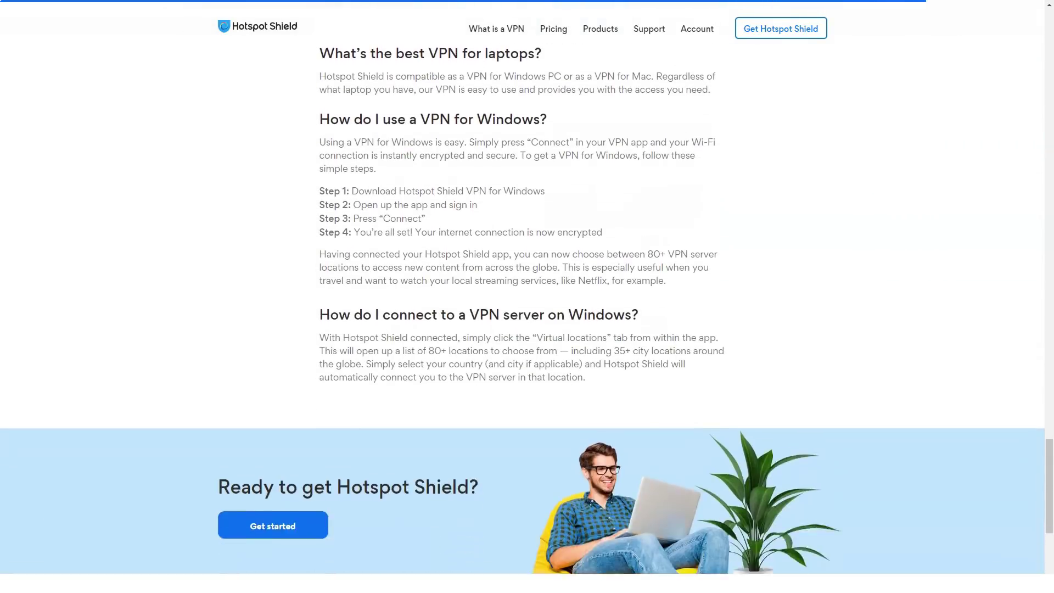
scroll(527, 329, "down", 2)
scroll(528, 329, "down", 1)
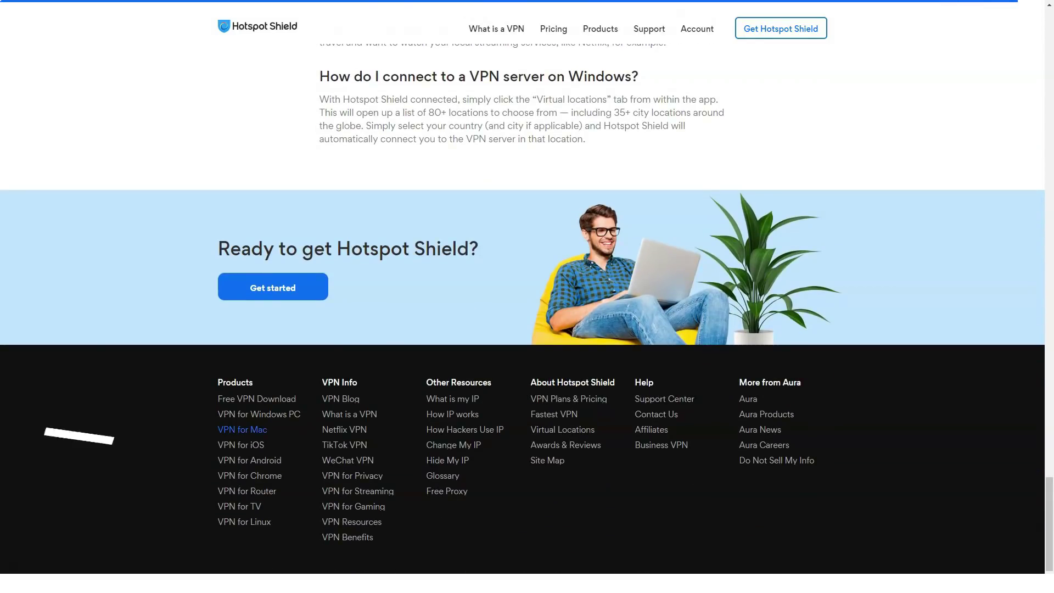
Go to the macOS VPN download page
left_click(242, 430)
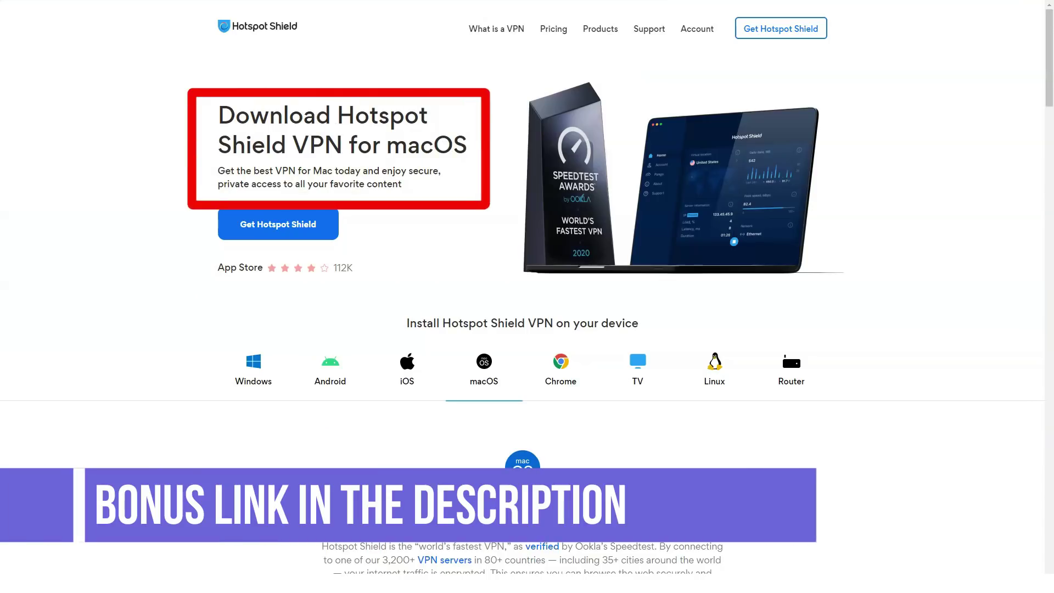
scroll(527, 330, "down", 1)
scroll(527, 329, "down", 1)
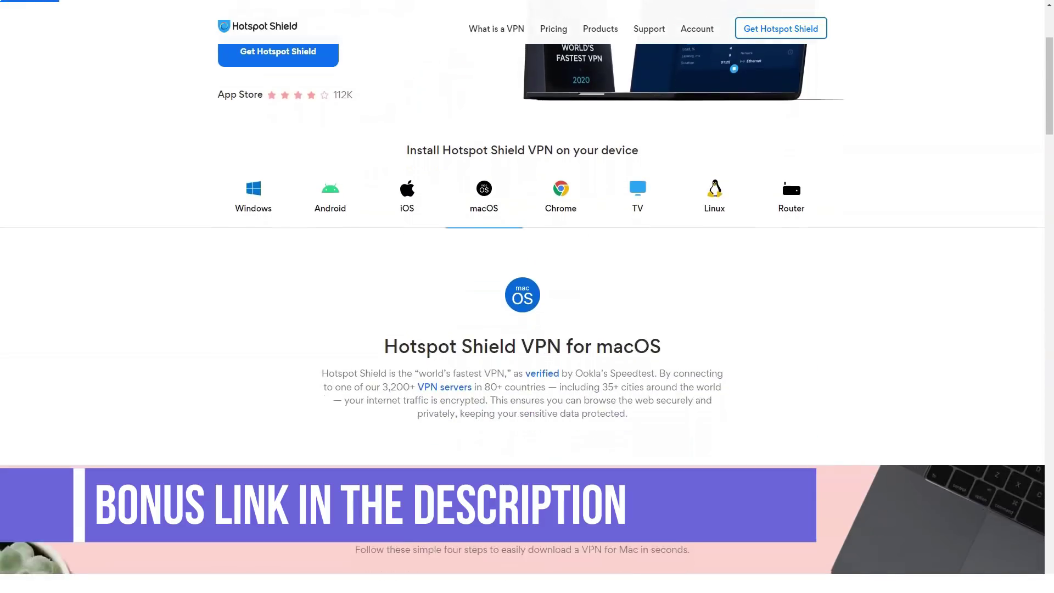
scroll(527, 330, "down", 1)
scroll(527, 330, "down", 1)
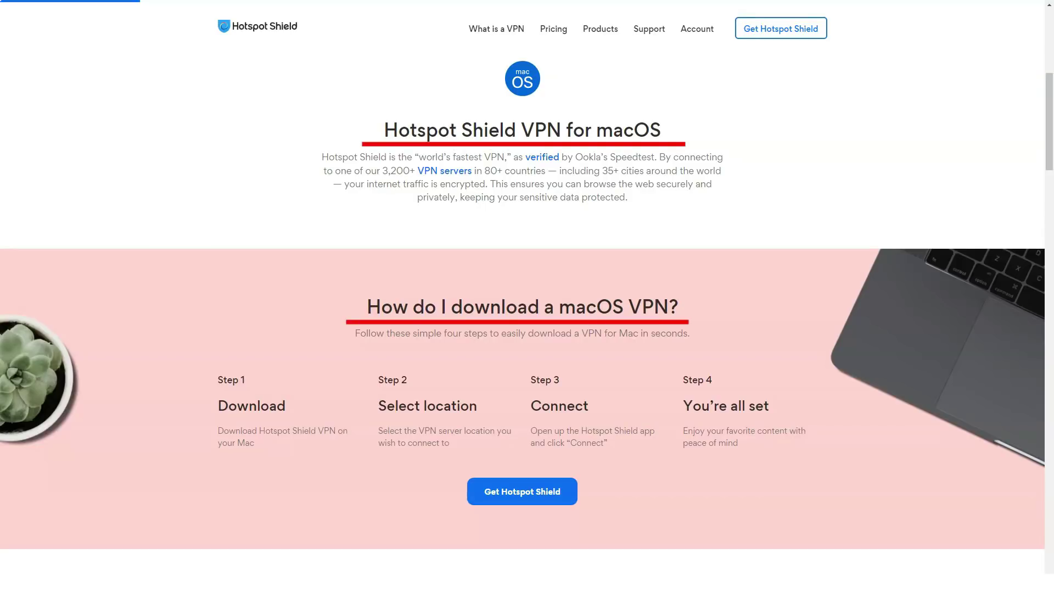
scroll(528, 329, "down", 1)
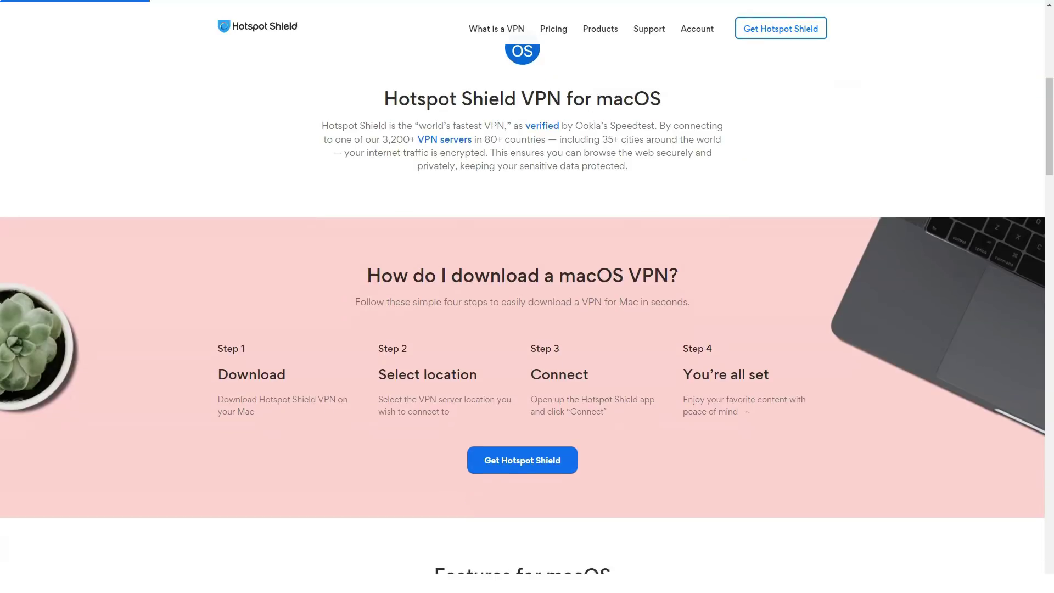
scroll(527, 329, "down", 2)
scroll(527, 330, "down", 1)
scroll(527, 330, "down", 1)
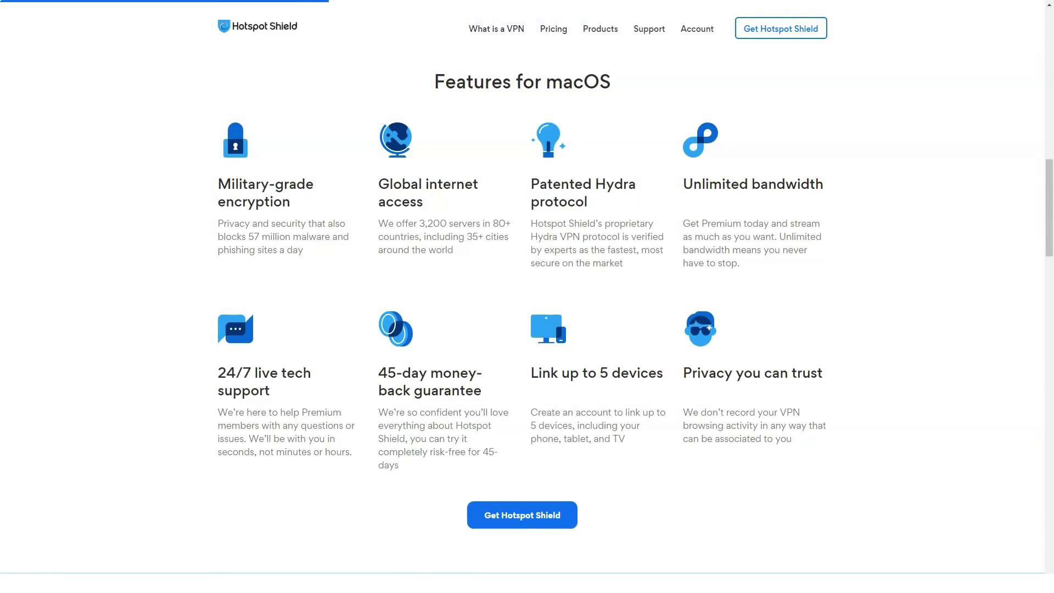
scroll(527, 330, "down", 1)
scroll(527, 330, "down", 2)
scroll(527, 329, "down", 2)
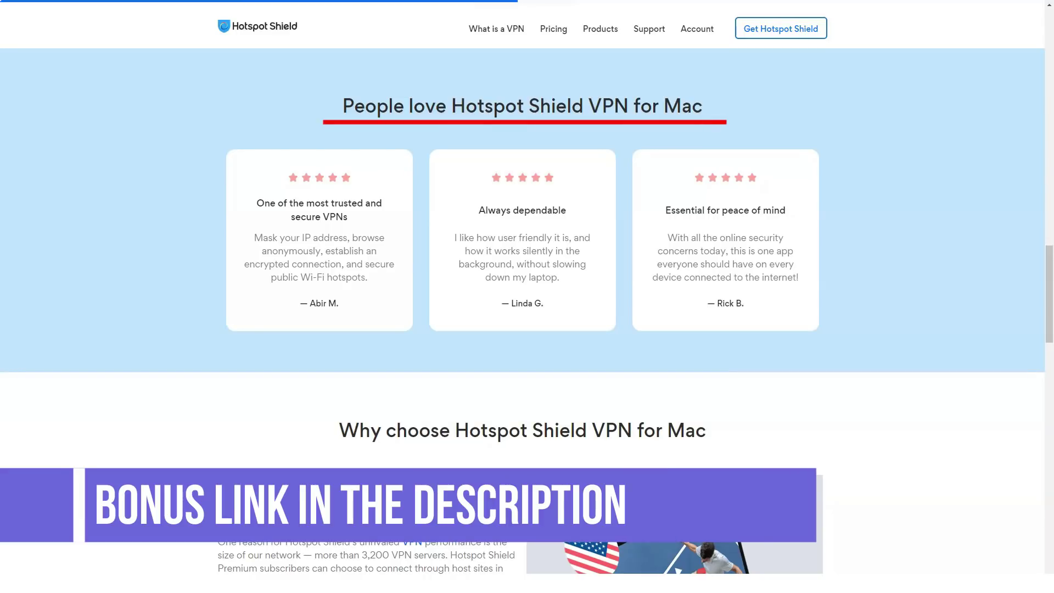
scroll(527, 329, "down", 1)
scroll(527, 329, "down", 2)
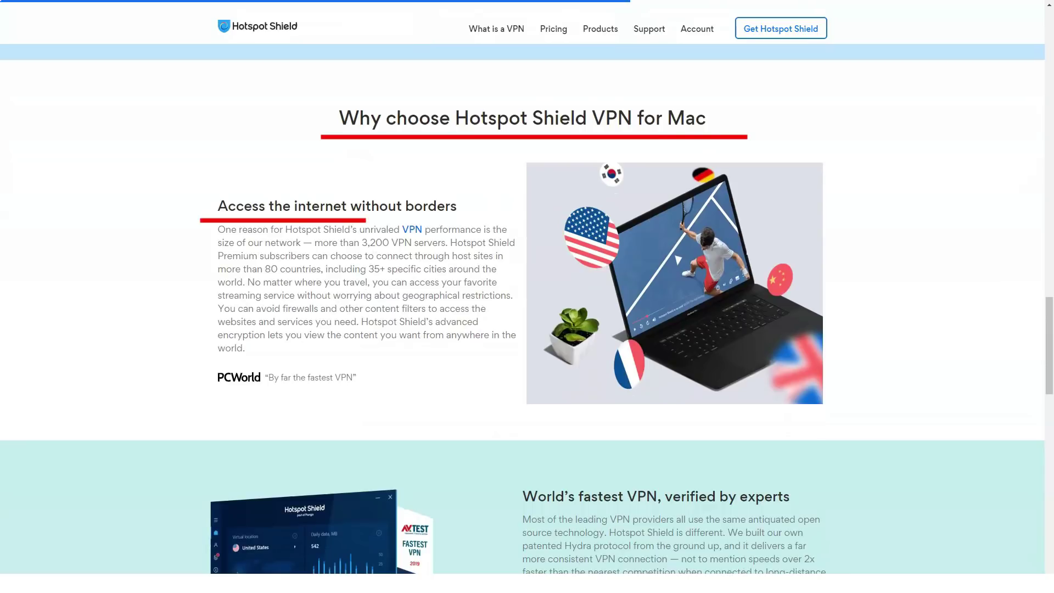
scroll(527, 330, "down", 1)
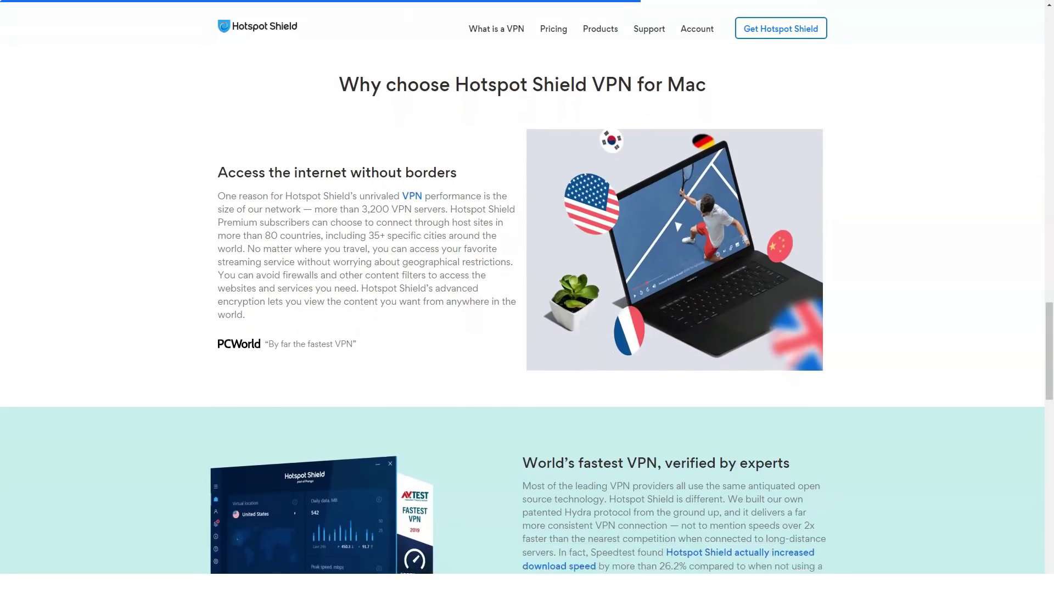
scroll(528, 330, "down", 2)
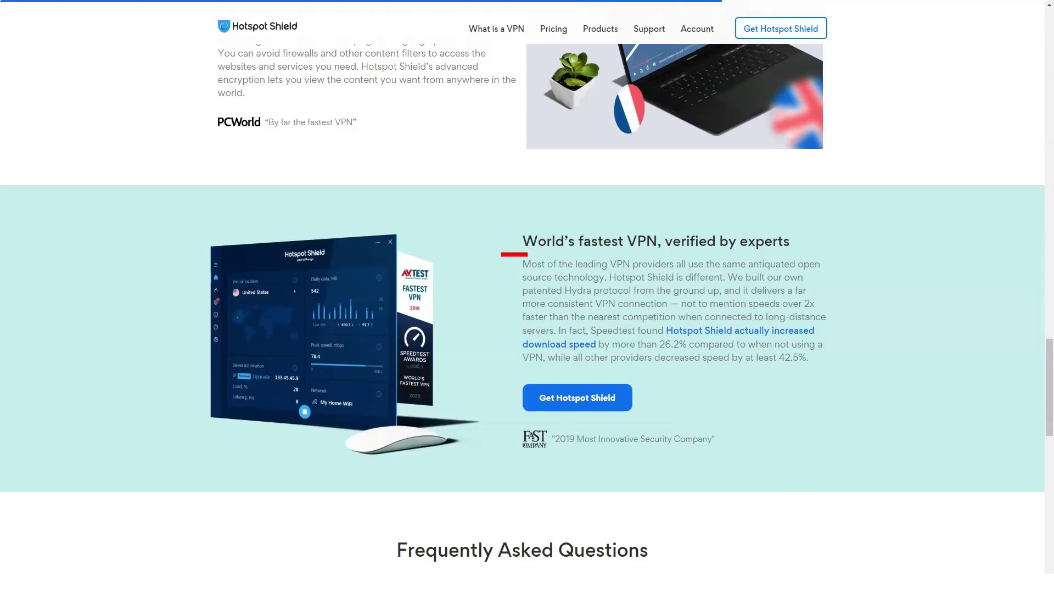
scroll(527, 330, "down", 2)
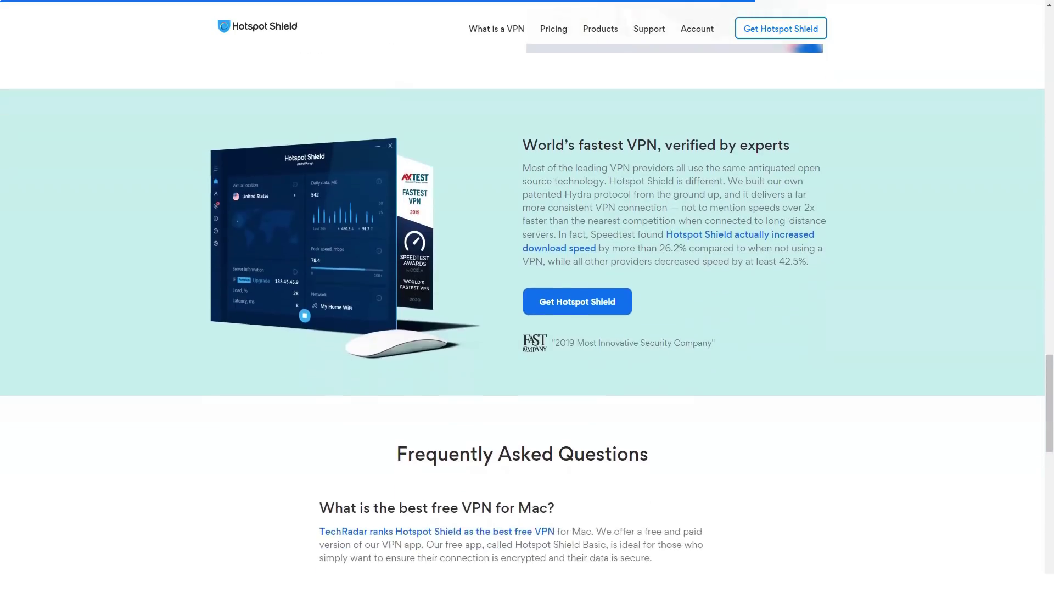
scroll(527, 330, "down", 2)
scroll(527, 329, "down", 1)
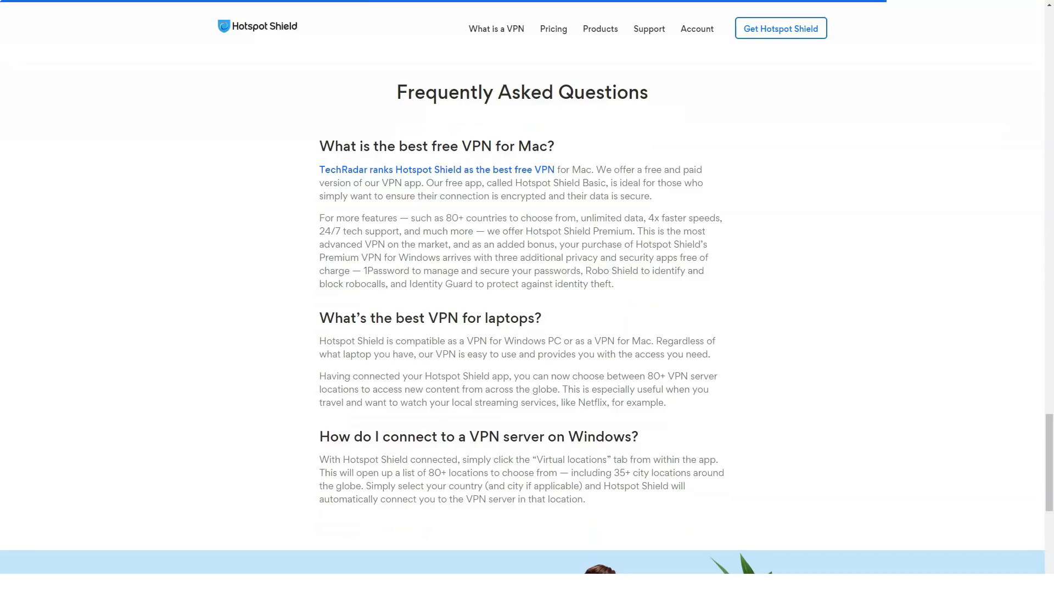
scroll(527, 330, "down", 1)
scroll(527, 329, "down", 3)
scroll(527, 330, "down", 1)
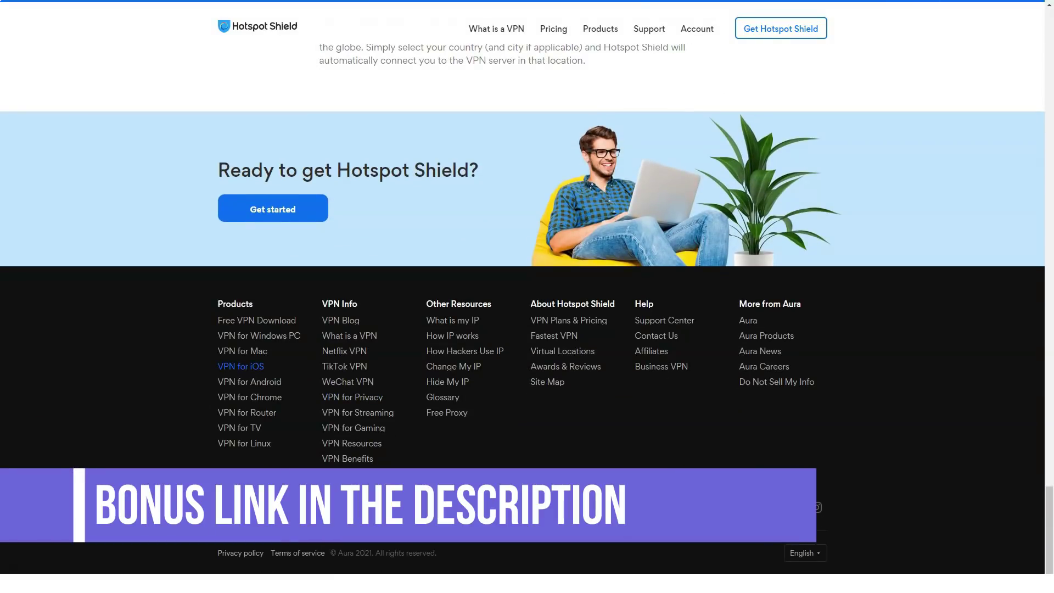
Go to the iOS VPN download page via the footer's 'VPN for iOS' link
left_click(241, 366)
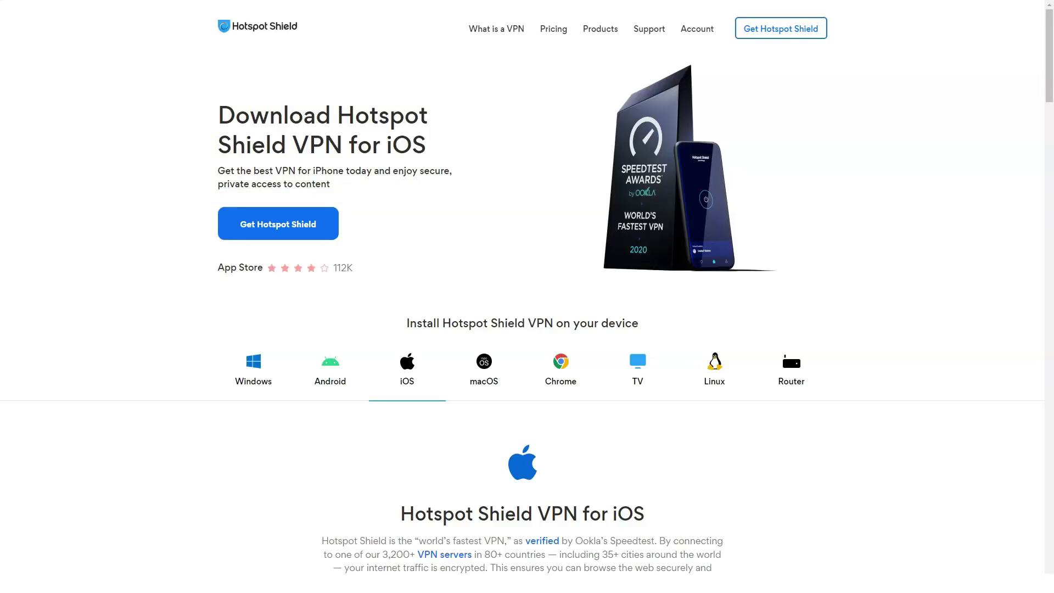
scroll(528, 330, "down", 5)
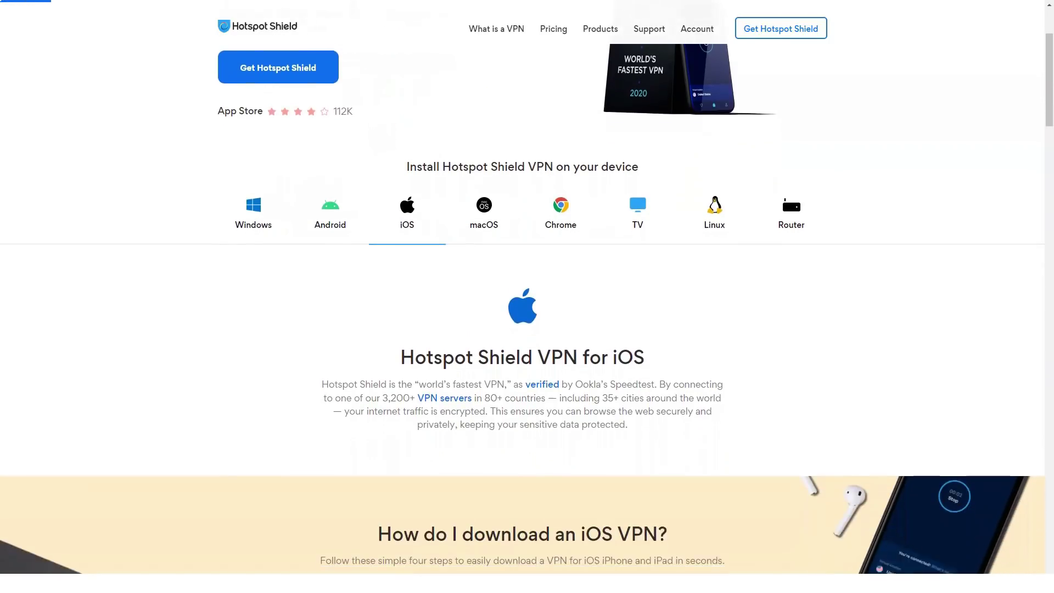
scroll(527, 329, "down", 1)
scroll(528, 330, "down", 2)
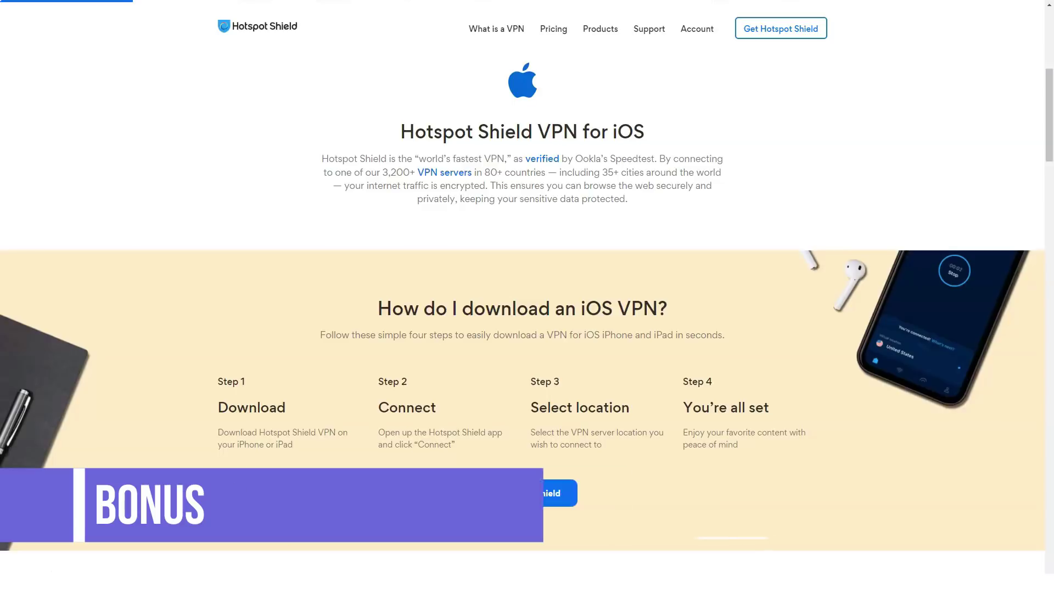
scroll(527, 329, "down", 3)
scroll(527, 297, "down", 2)
scroll(528, 297, "down", 2)
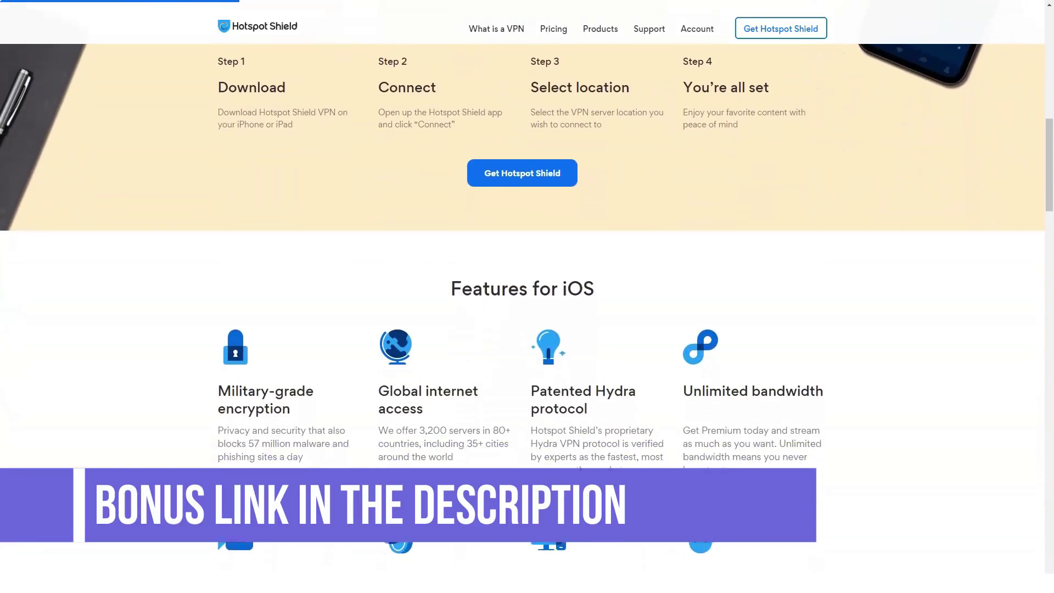
scroll(527, 297, "down", 2)
scroll(527, 297, "down", 2)
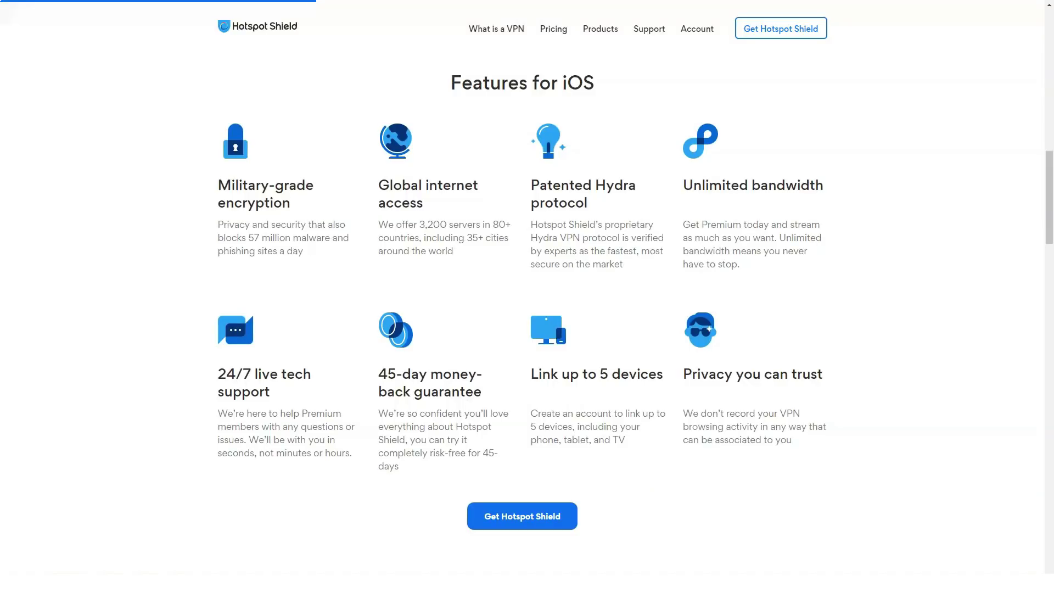
scroll(527, 330, "down", 2)
scroll(528, 329, "down", 2)
scroll(527, 330, "down", 2)
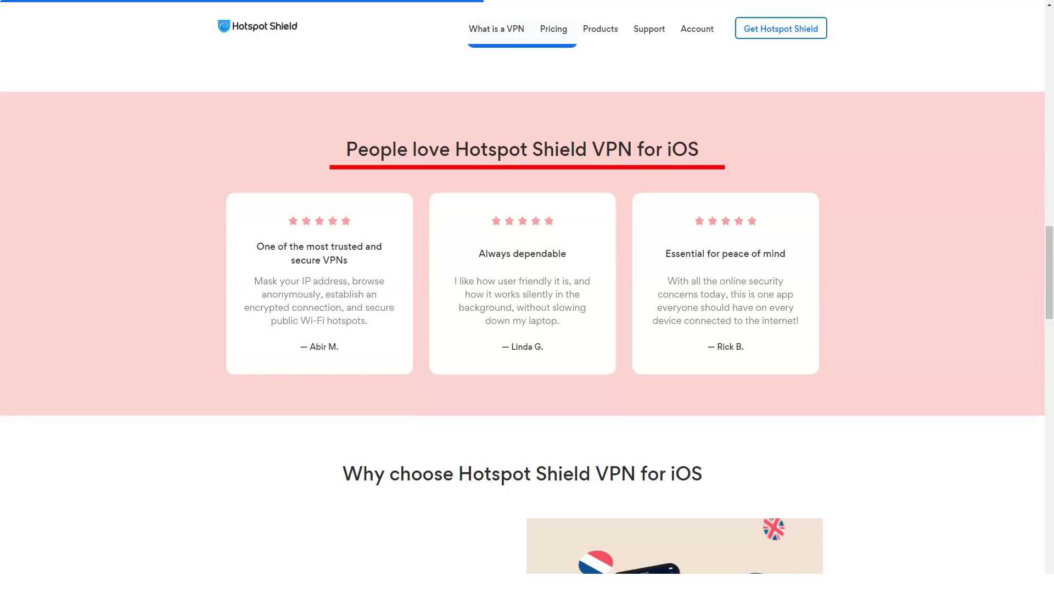
scroll(527, 329, "down", 2)
scroll(528, 329, "down", 2)
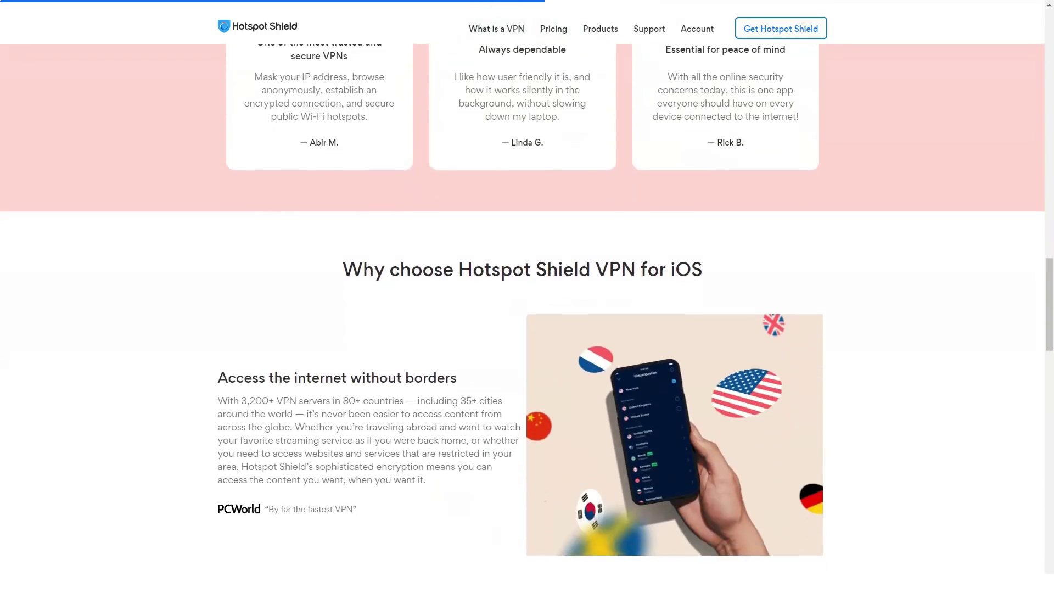
scroll(527, 330, "down", 1)
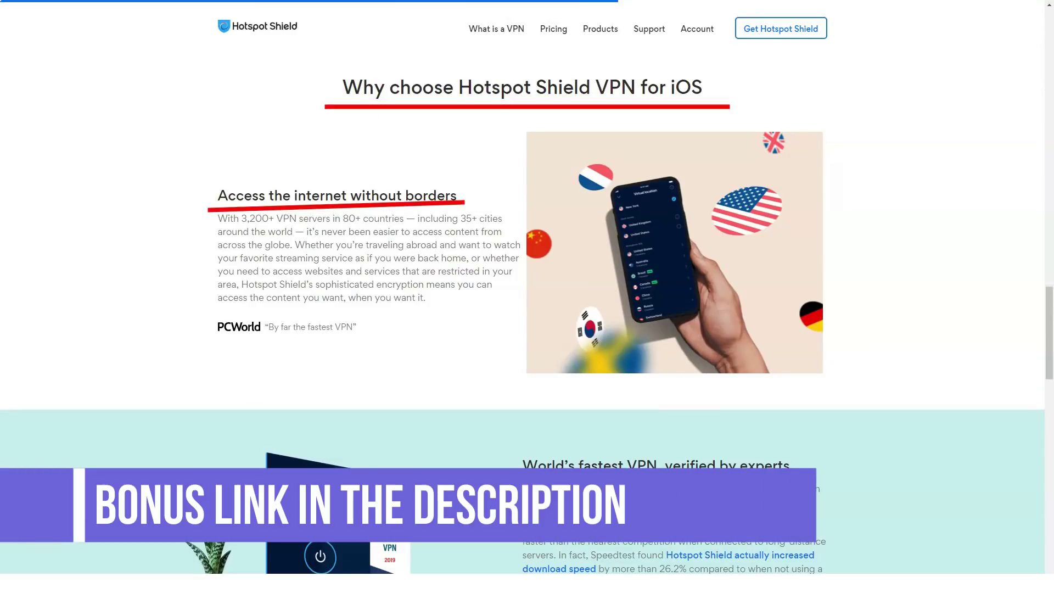
scroll(527, 329, "down", 1)
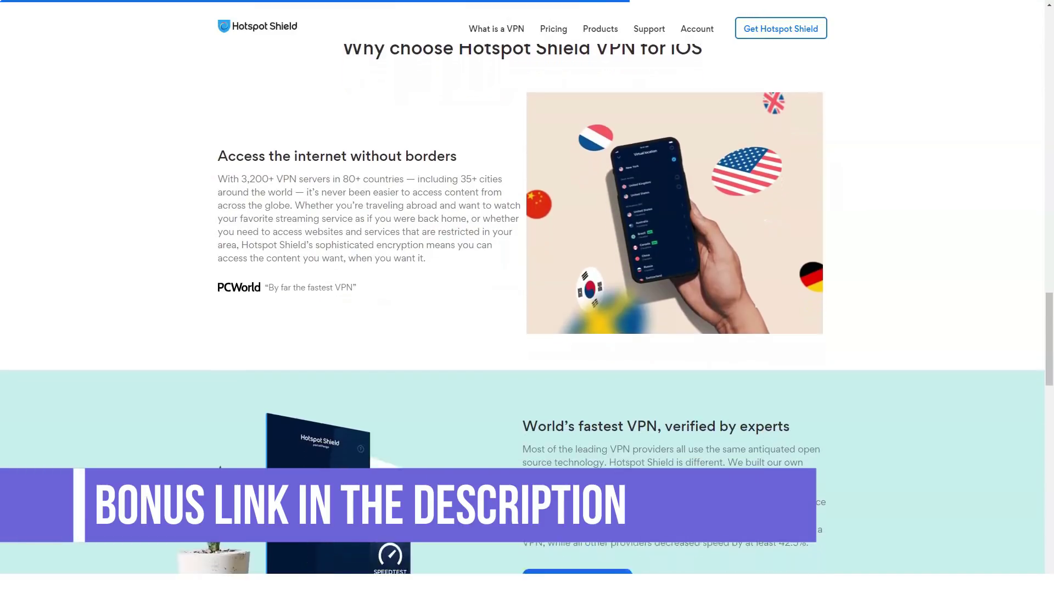
scroll(528, 329, "down", 1)
scroll(527, 329, "down", 1)
scroll(527, 329, "down", 1)
scroll(527, 330, "down", 1)
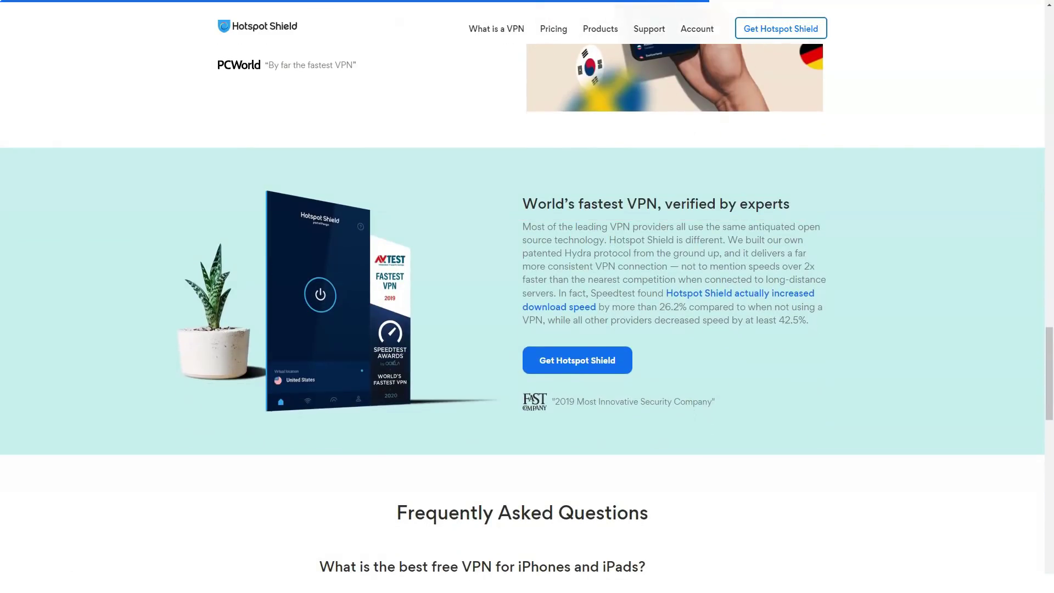
scroll(527, 330, "down", 1)
scroll(527, 330, "down", 2)
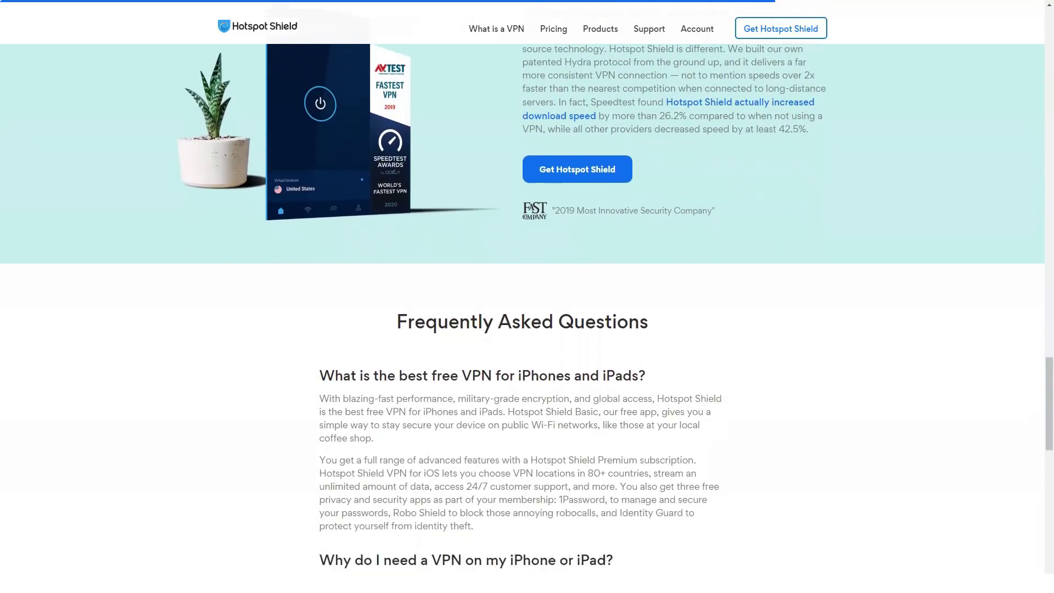
scroll(527, 330, "down", 2)
scroll(527, 330, "down", 2)
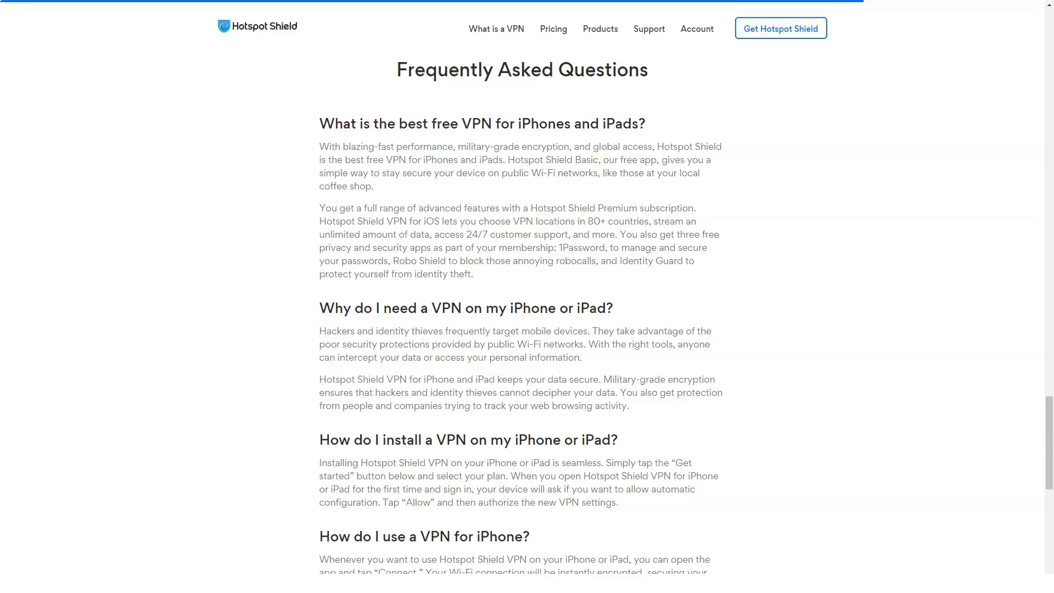
scroll(527, 330, "down", 1)
scroll(527, 330, "down", 2)
scroll(527, 330, "down", 2)
scroll(527, 330, "down", 2)
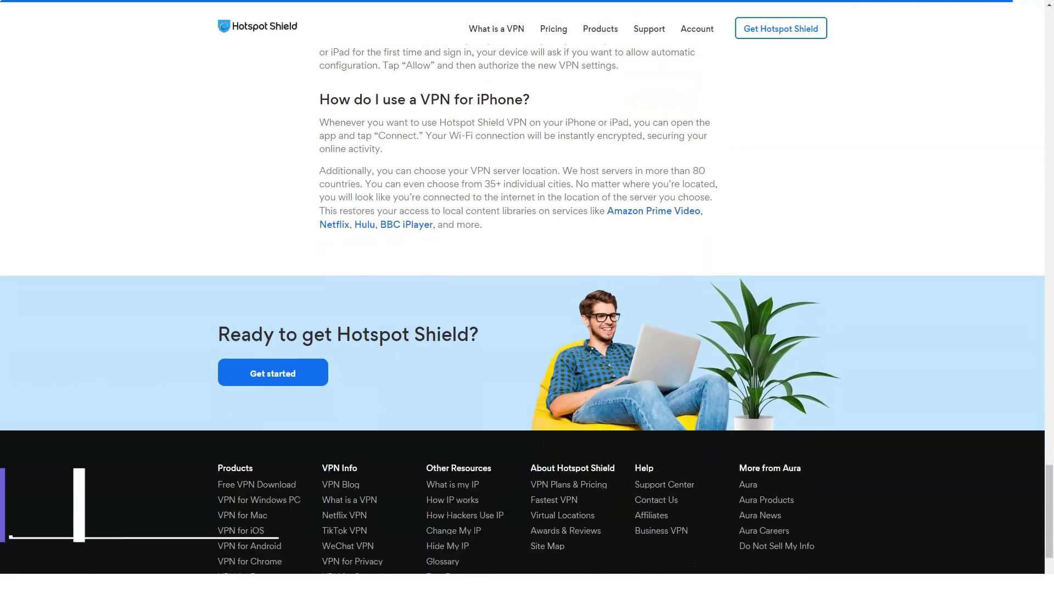
scroll(528, 329, "down", 1)
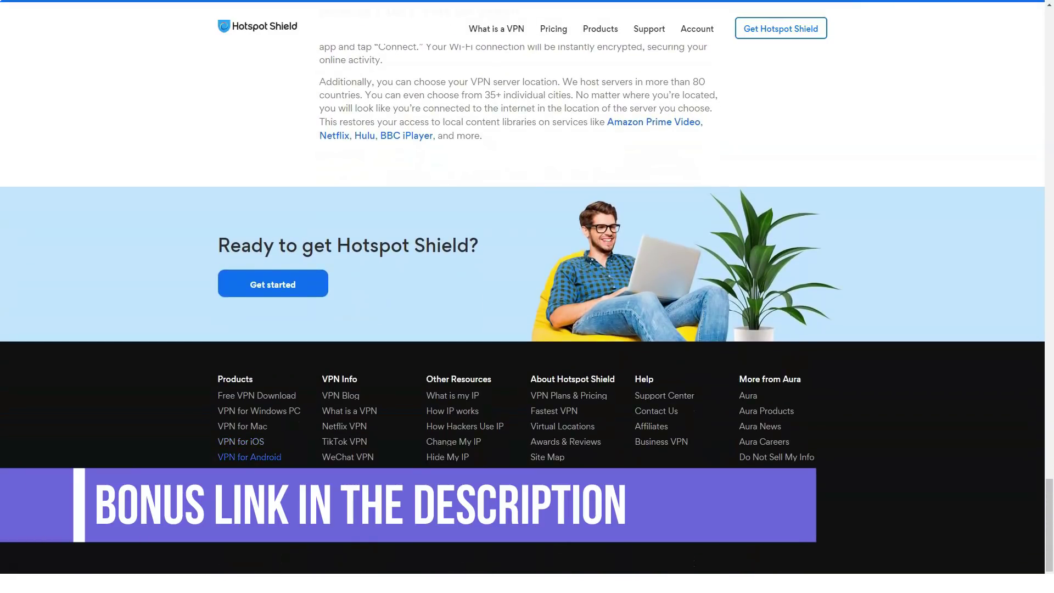
Go to the Android VPN download page
left_click(249, 456)
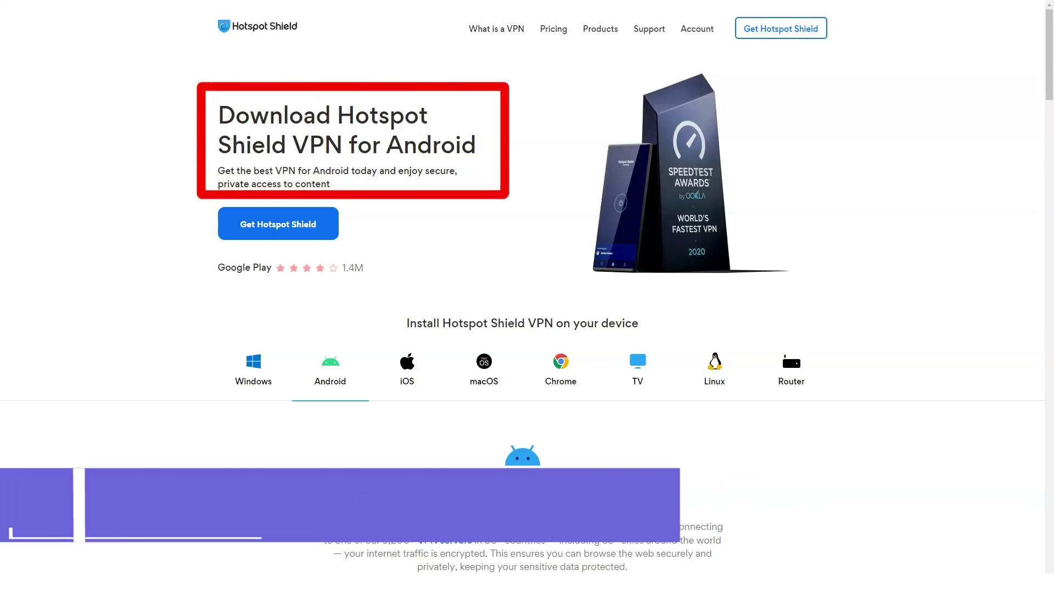
scroll(527, 297, "down", 1)
scroll(527, 296, "down", 2)
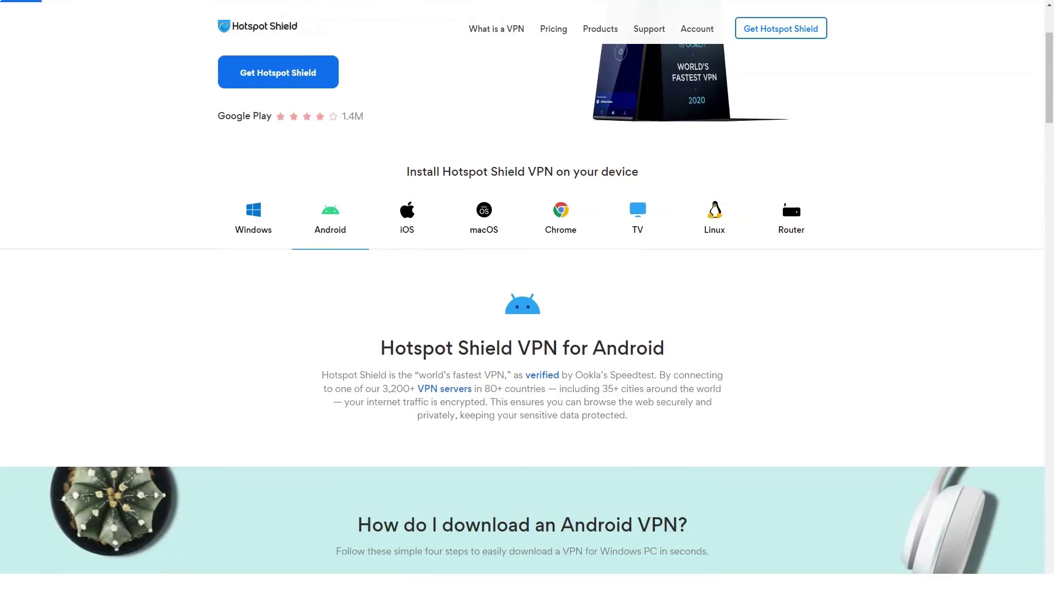
scroll(527, 297, "down", 1)
scroll(527, 297, "down", 1)
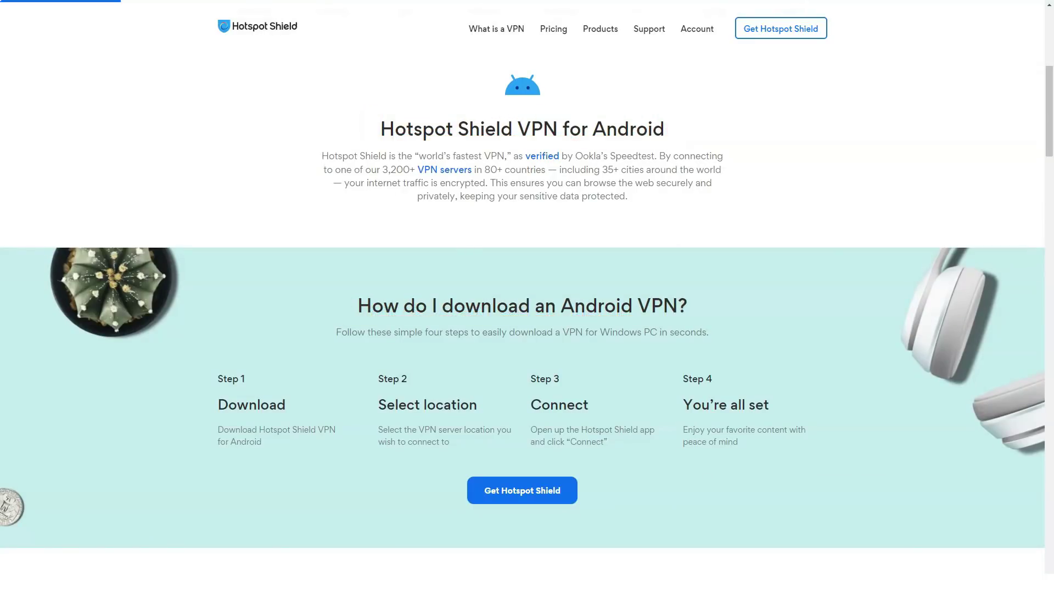
scroll(527, 297, "down", 1)
scroll(527, 296, "down", 1)
scroll(527, 297, "down", 2)
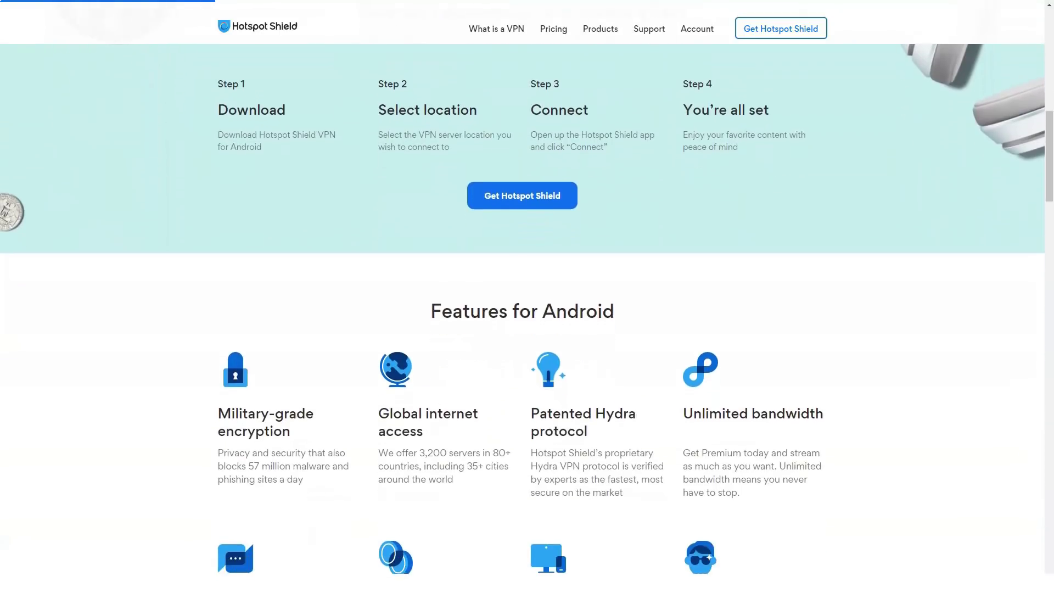
scroll(527, 296, "down", 1)
scroll(527, 297, "down", 1)
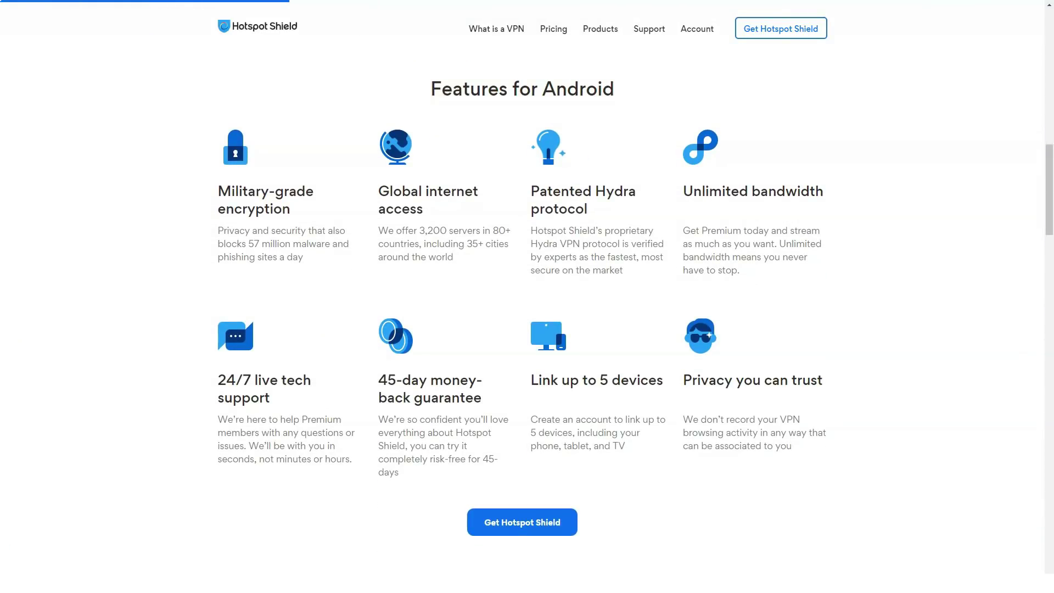
scroll(527, 296, "down", 1)
scroll(527, 296, "down", 1)
scroll(527, 297, "down", 1)
scroll(527, 296, "down", 2)
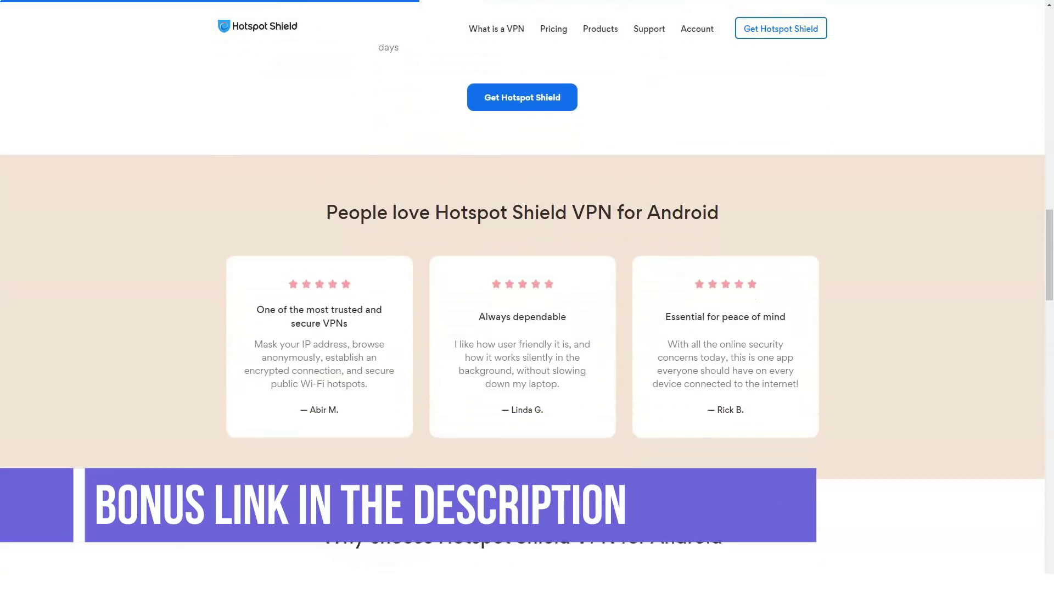
scroll(527, 297, "down", 1)
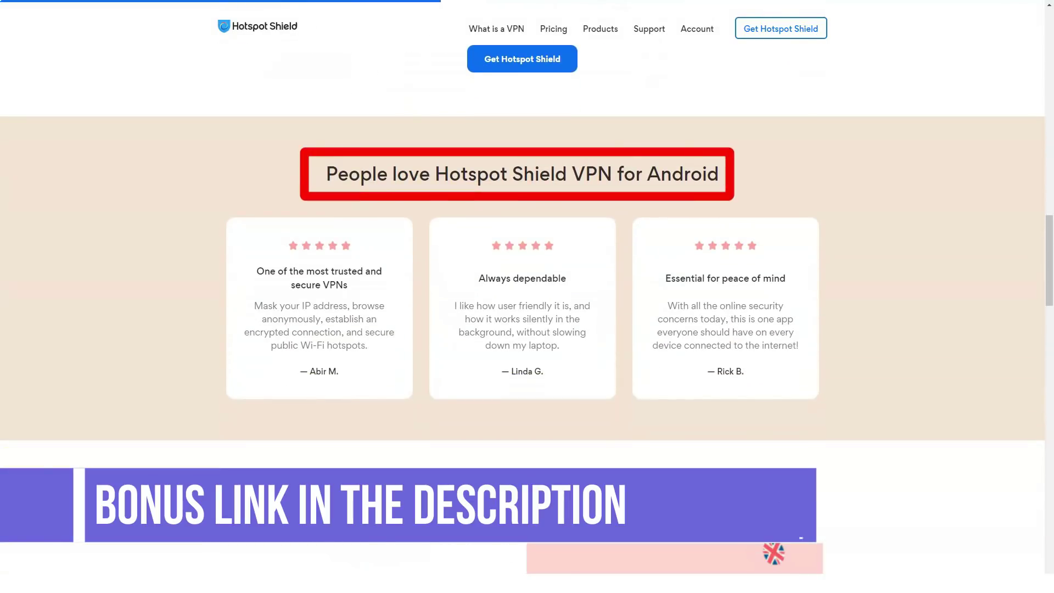
scroll(527, 297, "down", 1)
scroll(528, 297, "down", 1)
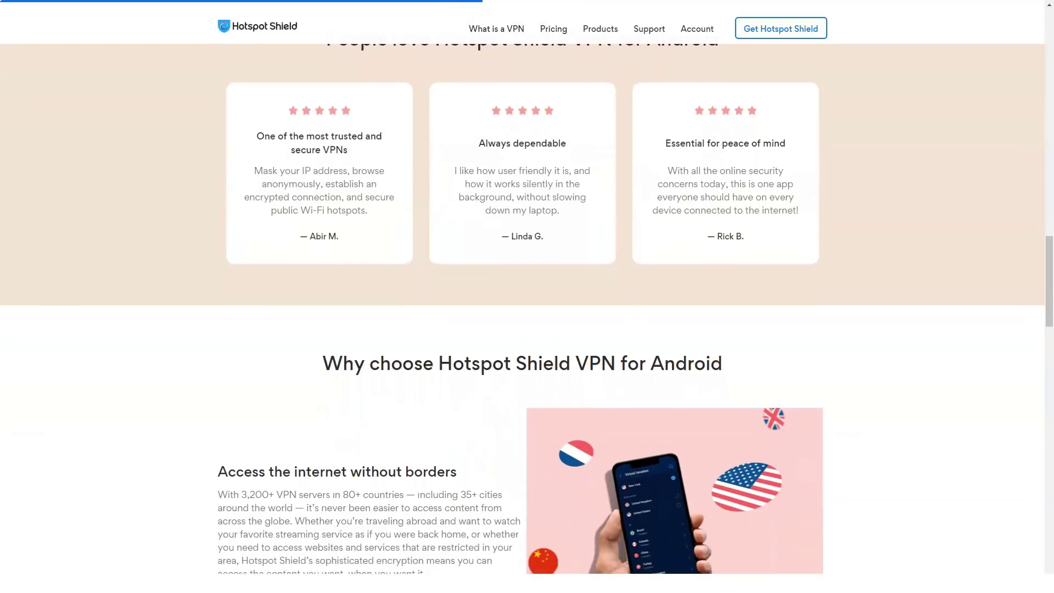
scroll(528, 330, "down", 2)
scroll(527, 330, "down", 2)
scroll(527, 330, "down", 2)
scroll(528, 329, "down", 2)
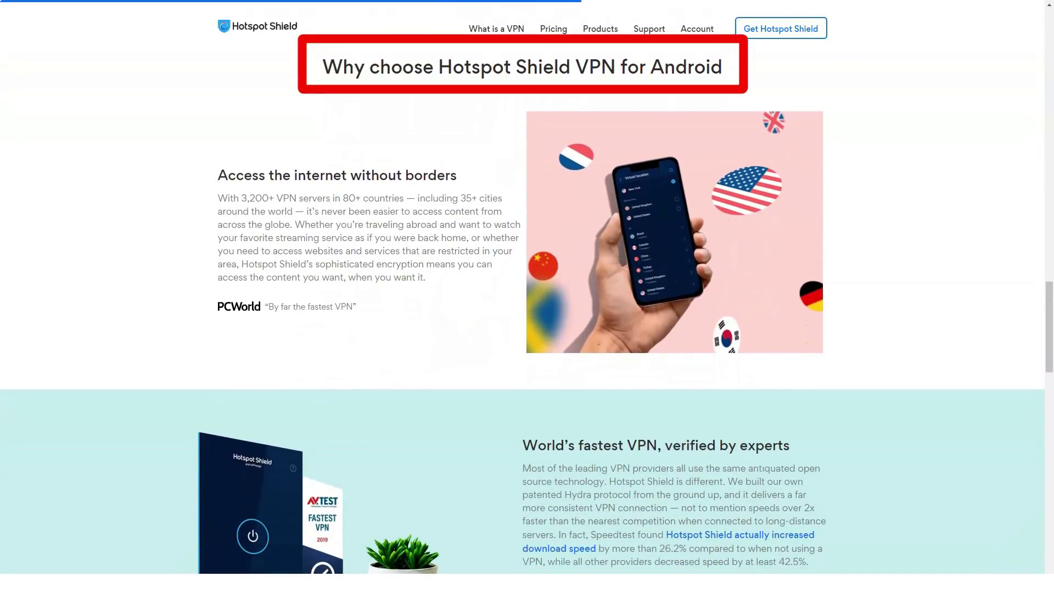
scroll(527, 314, "down", 1)
scroll(528, 313, "down", 1)
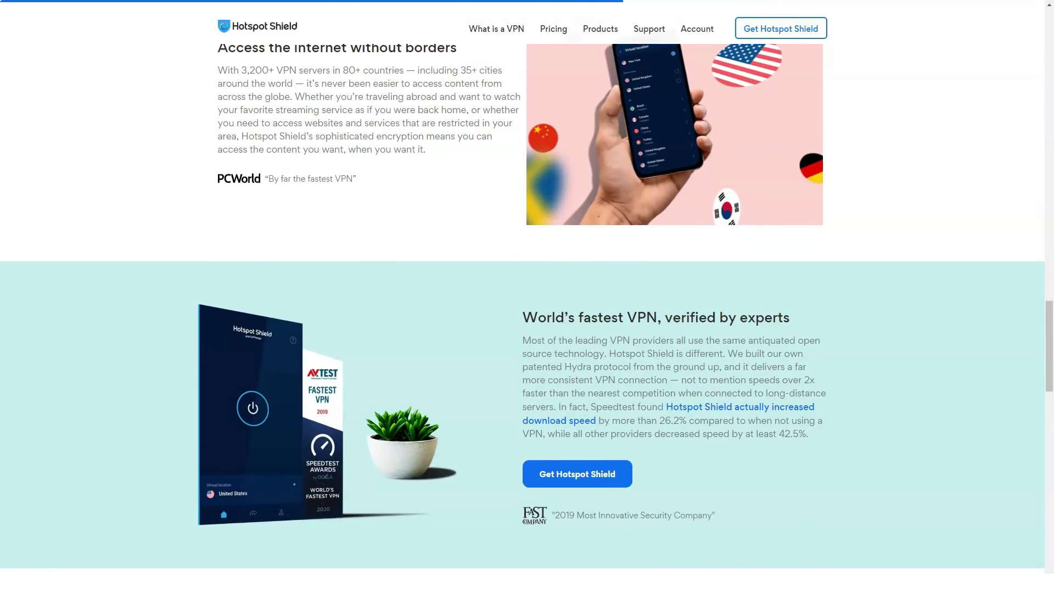
scroll(528, 330, "down", 1)
scroll(528, 330, "down", 1)
scroll(528, 329, "down", 1)
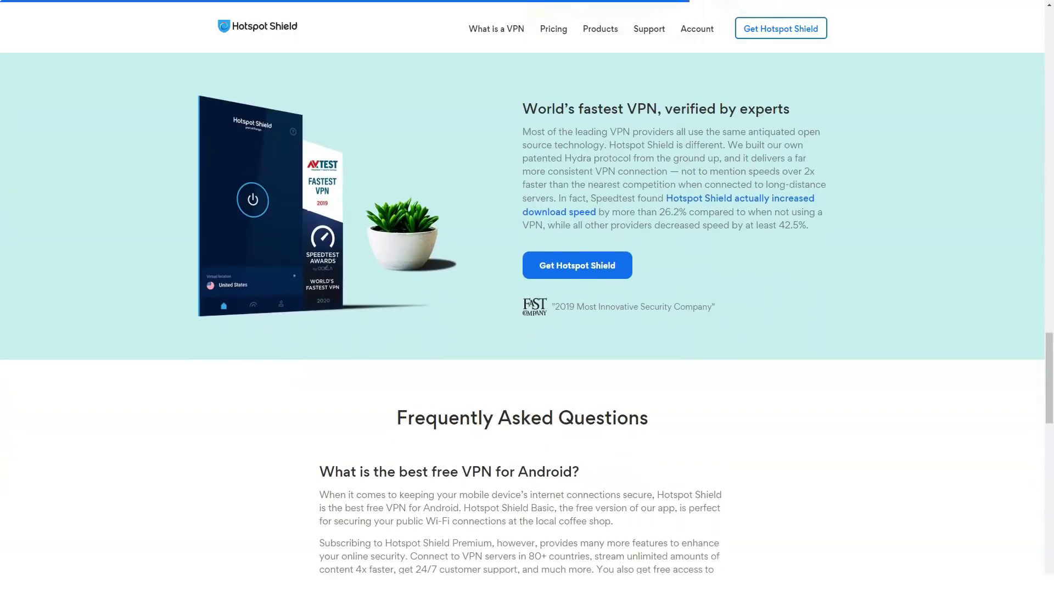
scroll(527, 330, "down", 2)
scroll(527, 330, "down", 3)
scroll(527, 330, "down", 1)
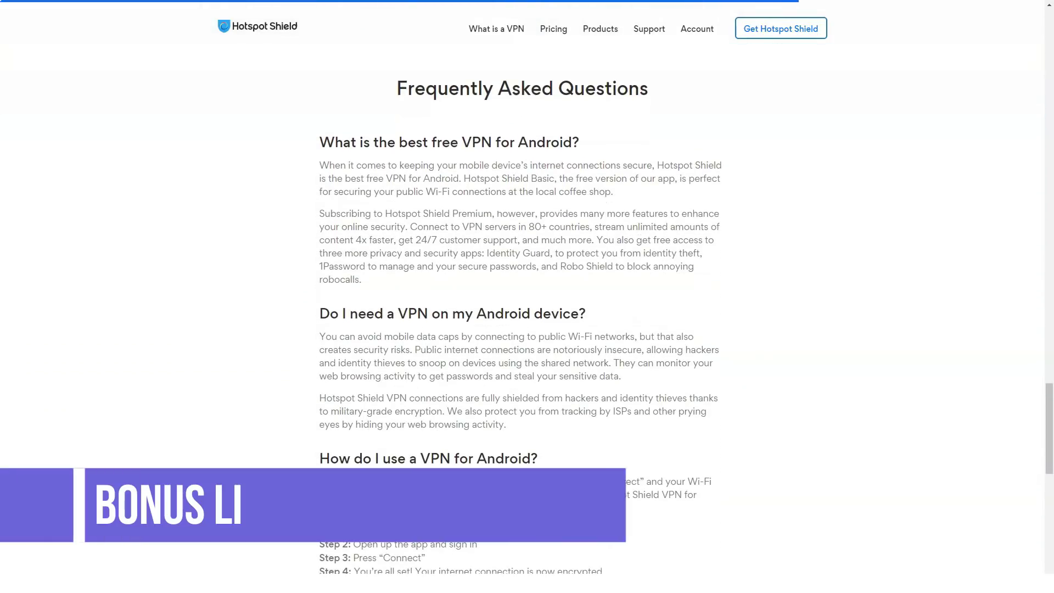
scroll(527, 329, "down", 1)
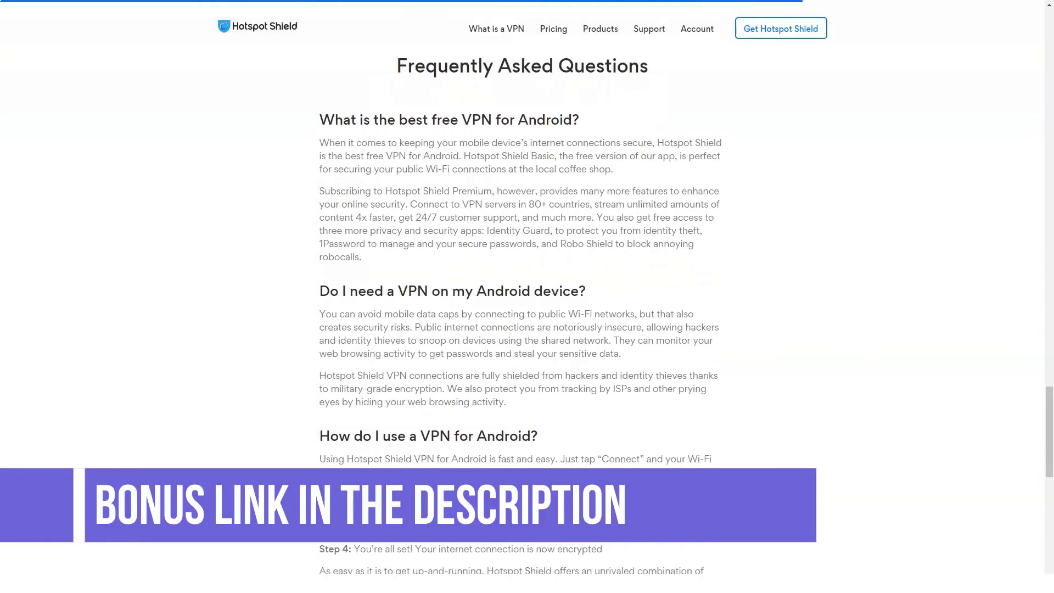
scroll(527, 330, "down", 1)
scroll(528, 330, "down", 2)
scroll(527, 329, "down", 1)
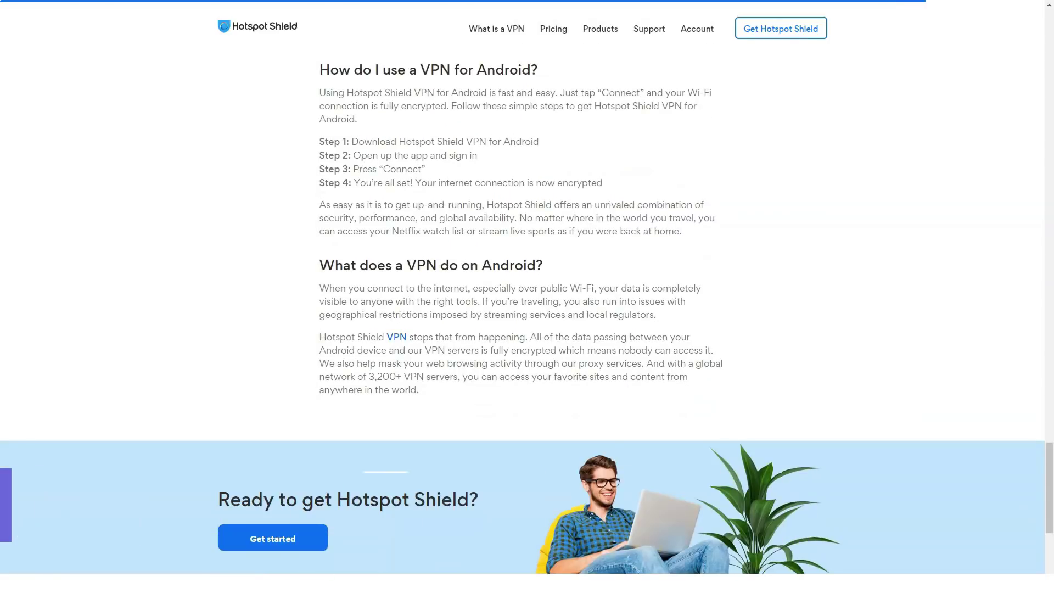
scroll(527, 329, "down", 1)
scroll(527, 330, "down", 2)
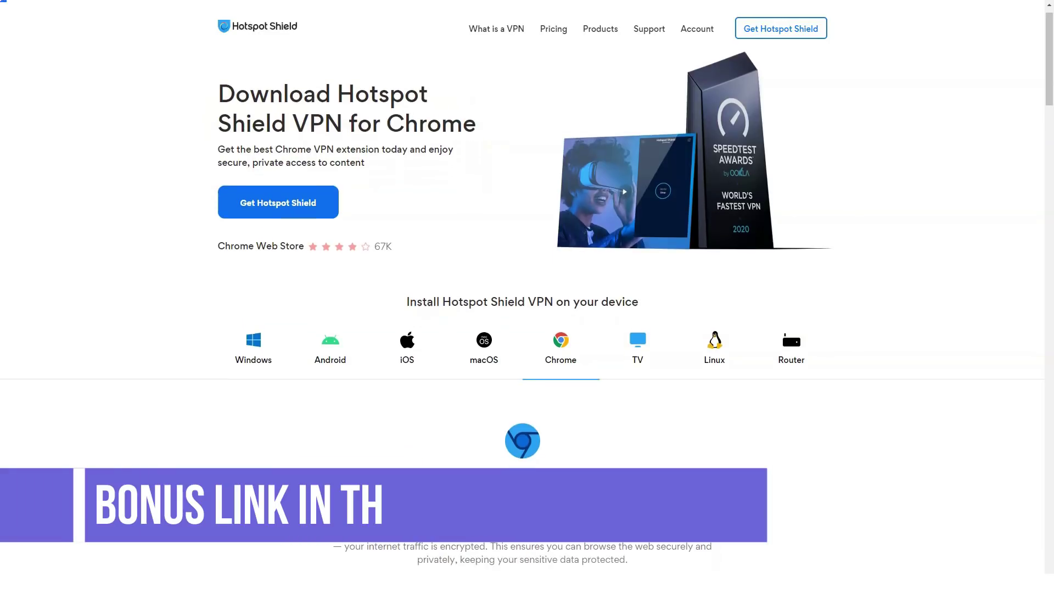
scroll(527, 297, "down", 2)
scroll(528, 297, "down", 1)
scroll(528, 297, "down", 1)
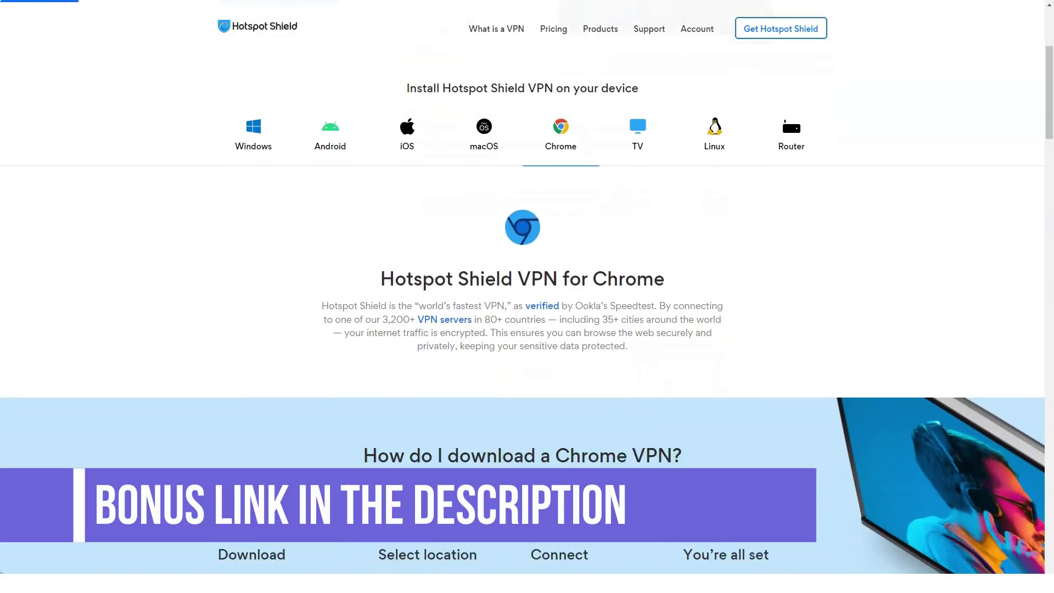
scroll(527, 296, "down", 1)
scroll(527, 296, "down", 1)
scroll(527, 297, "down", 1)
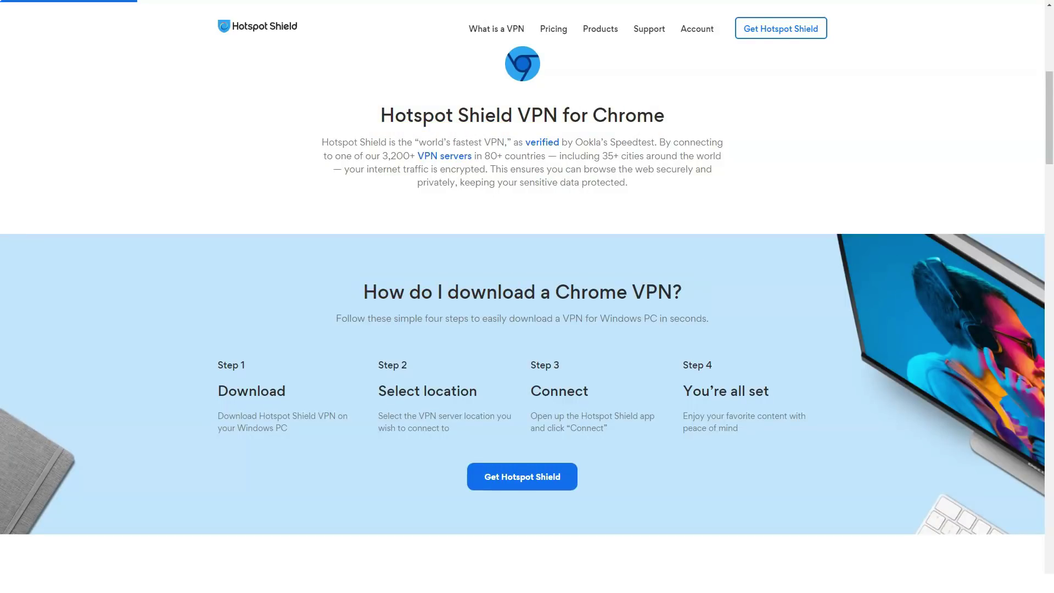
scroll(527, 330, "down", 3)
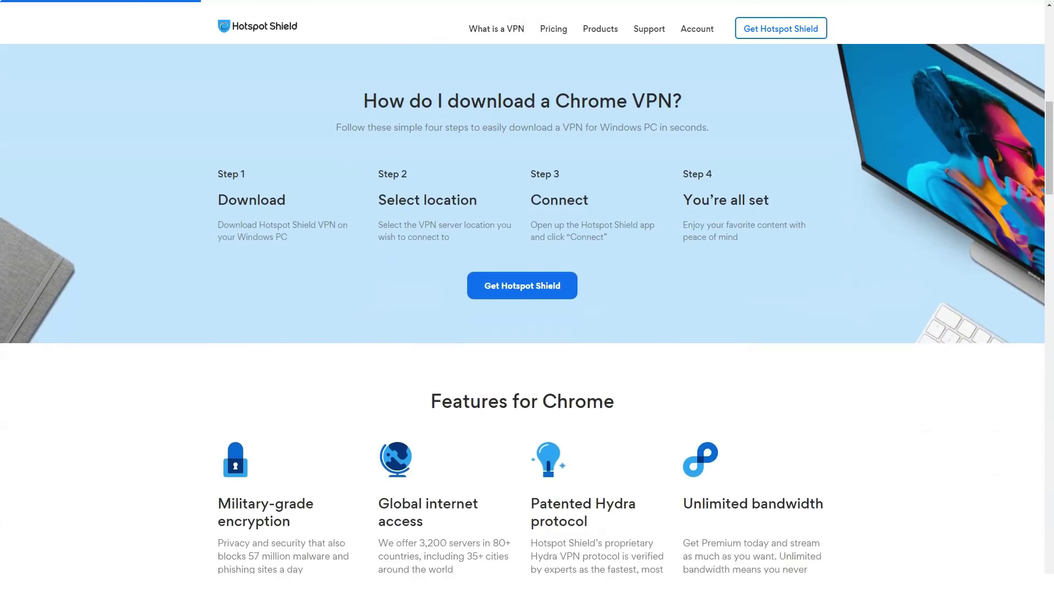
scroll(527, 330, "down", 2)
scroll(527, 329, "down", 1)
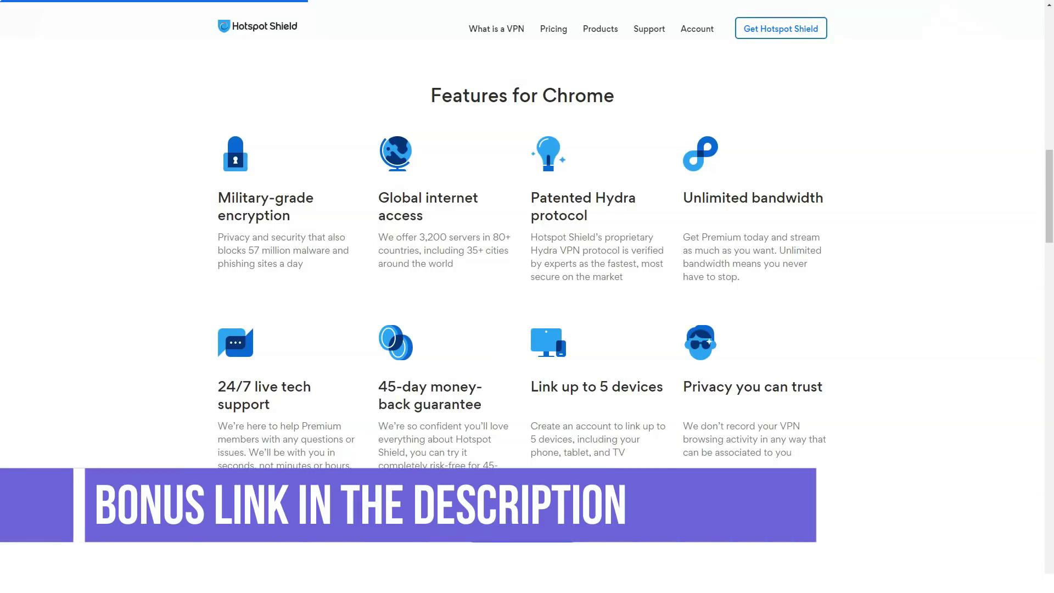
scroll(527, 330, "down", 2)
scroll(528, 330, "down", 2)
scroll(527, 330, "down", 2)
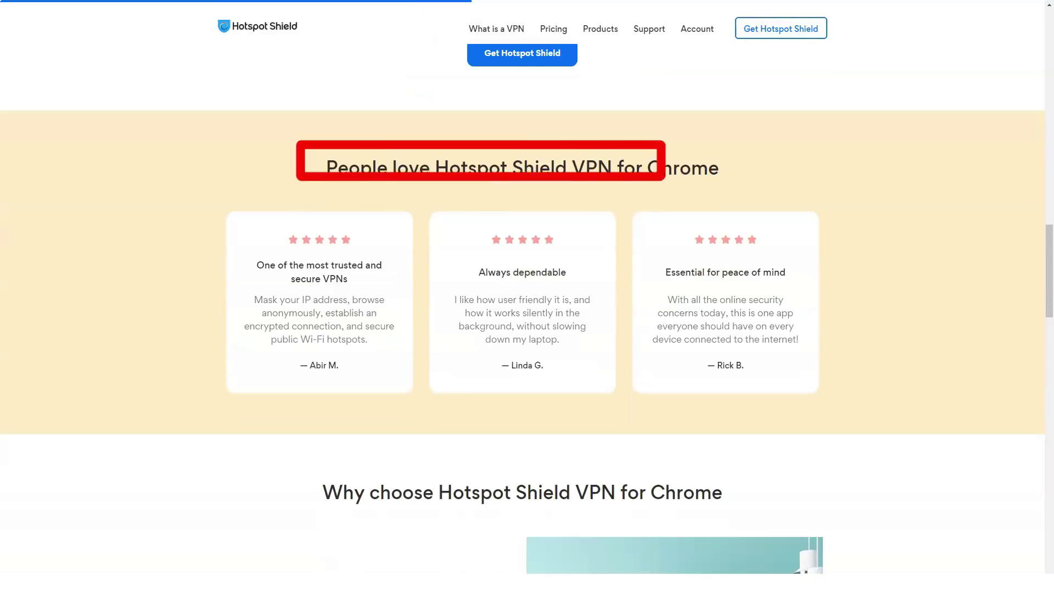
scroll(528, 329, "down", 2)
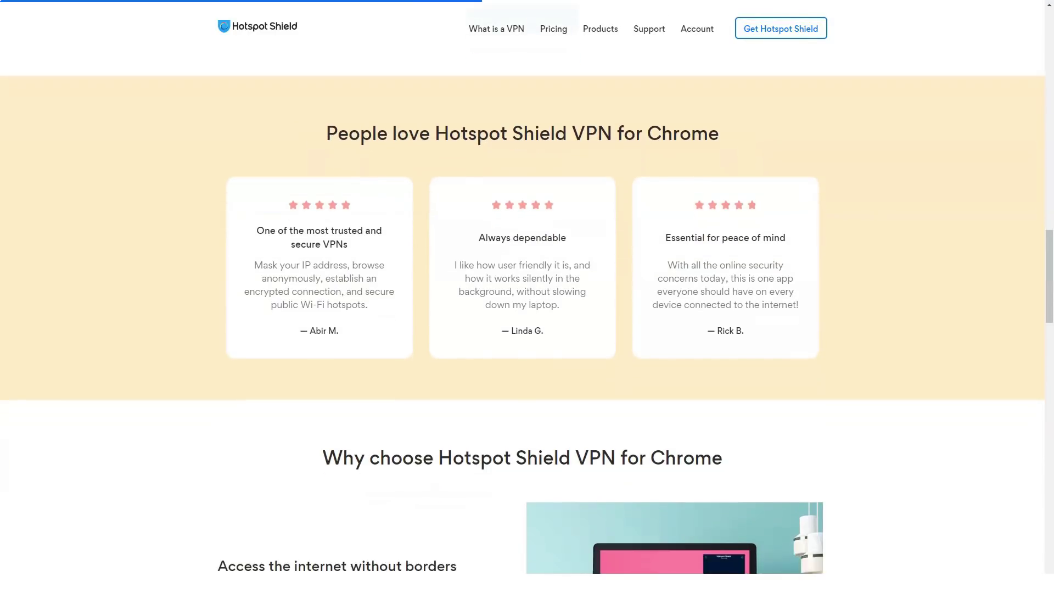
scroll(527, 329, "down", 2)
scroll(527, 330, "down", 3)
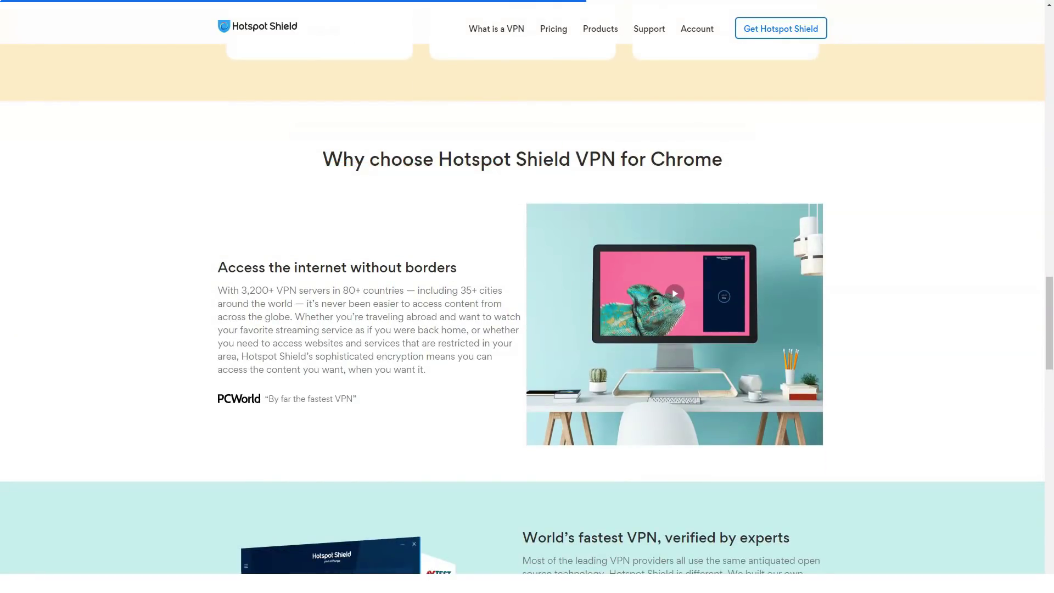
scroll(527, 329, "down", 3)
scroll(528, 330, "down", 2)
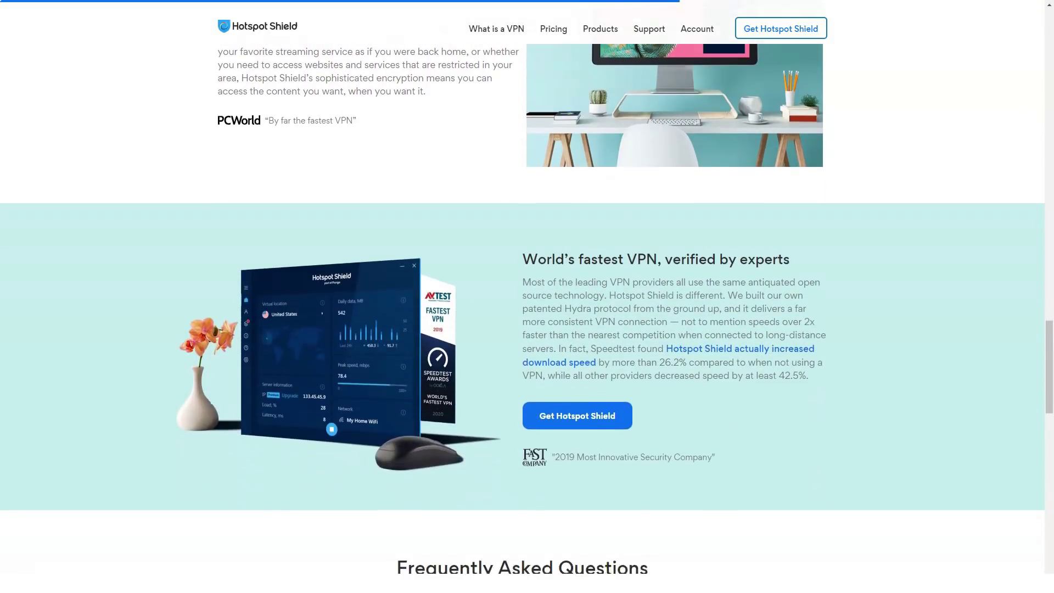
scroll(527, 330, "down", 1)
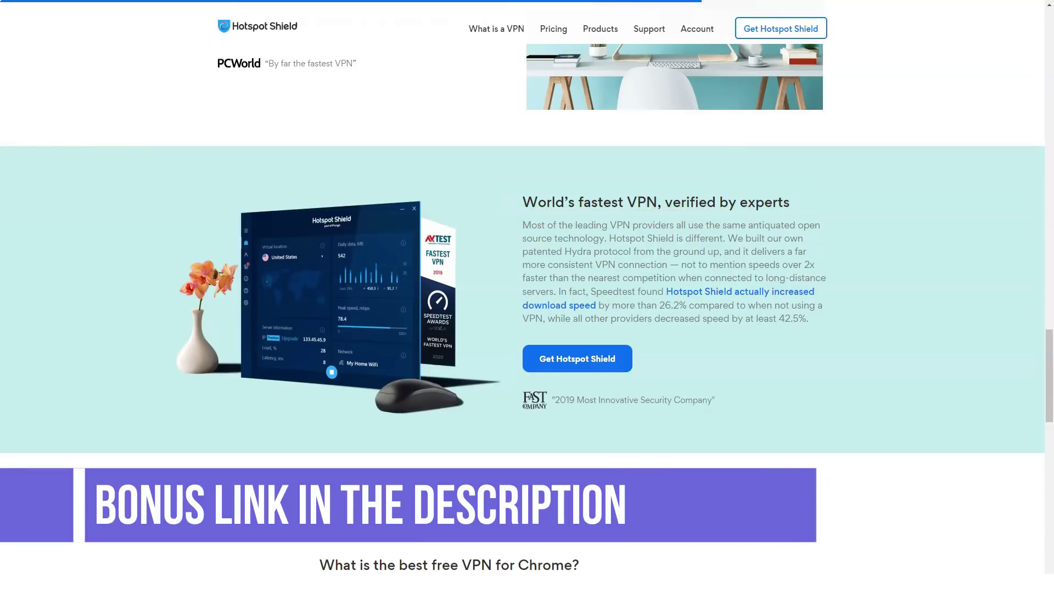
scroll(527, 329, "down", 2)
scroll(528, 330, "down", 3)
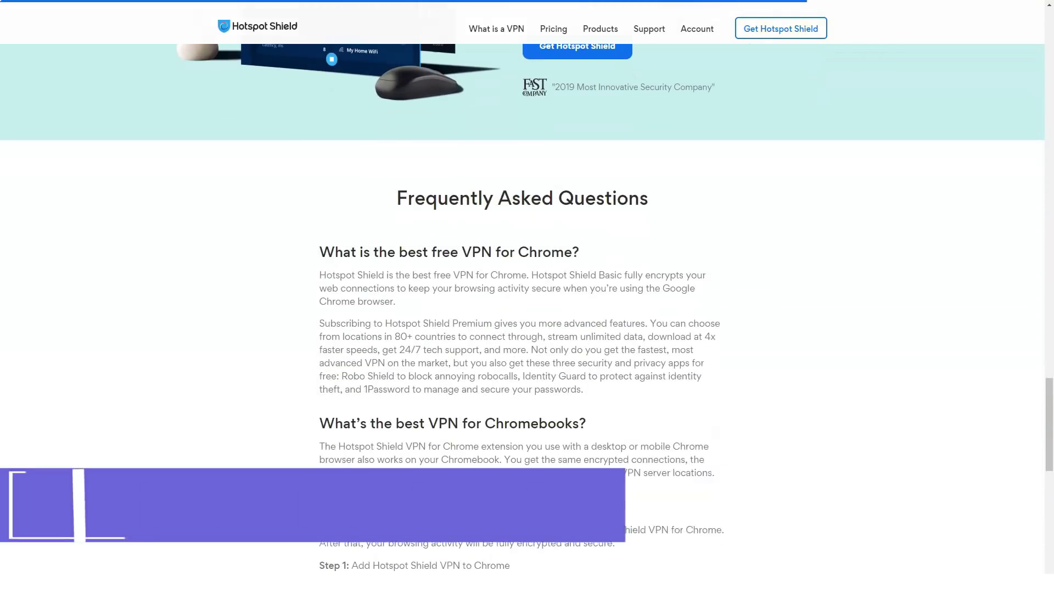
scroll(528, 329, "down", 1)
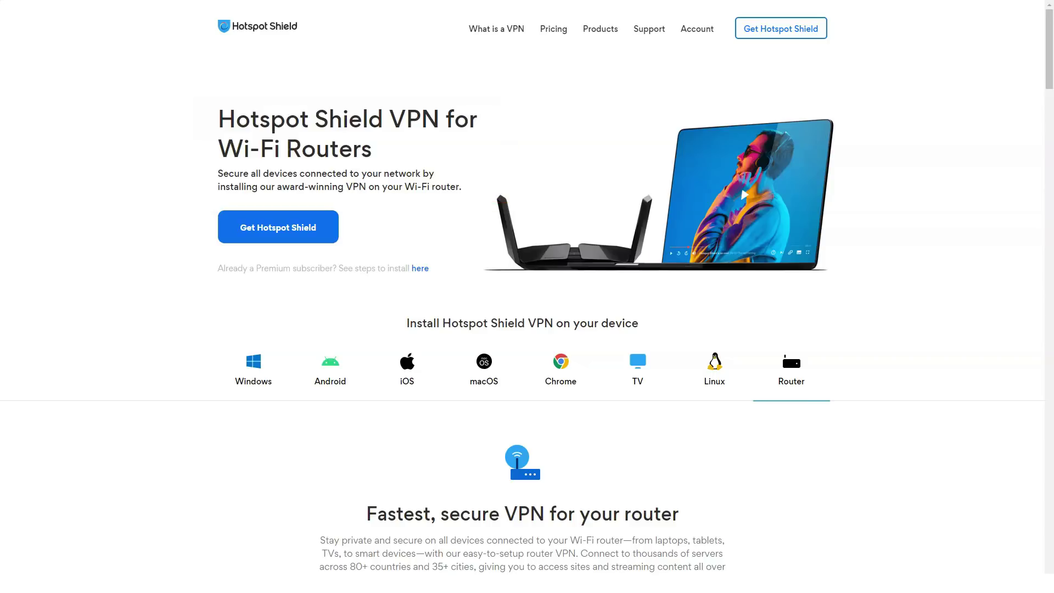
scroll(527, 330, "down", 3)
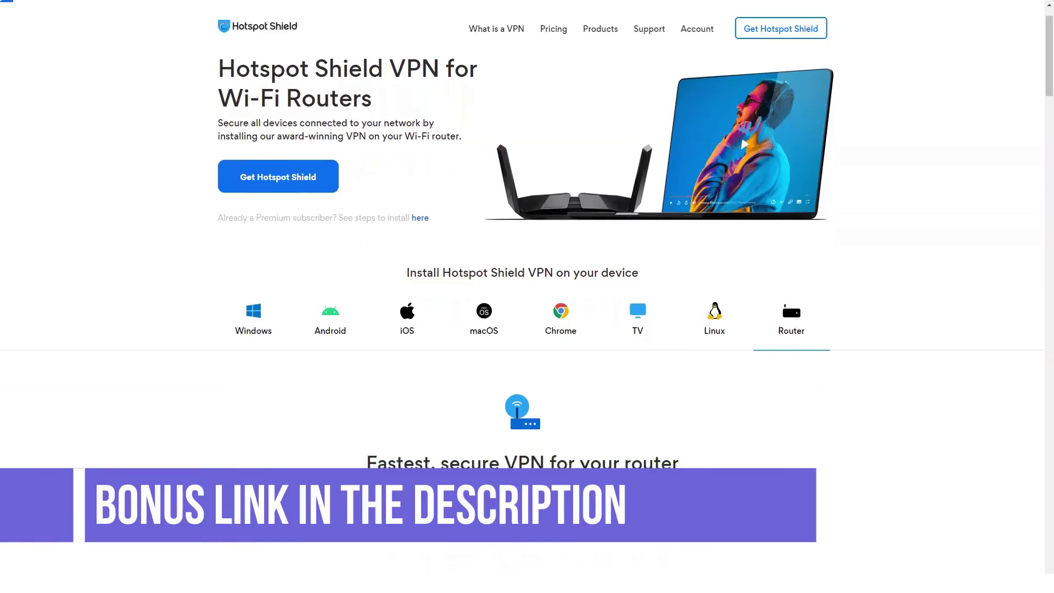
scroll(527, 330, "down", 1)
scroll(527, 330, "down", 1)
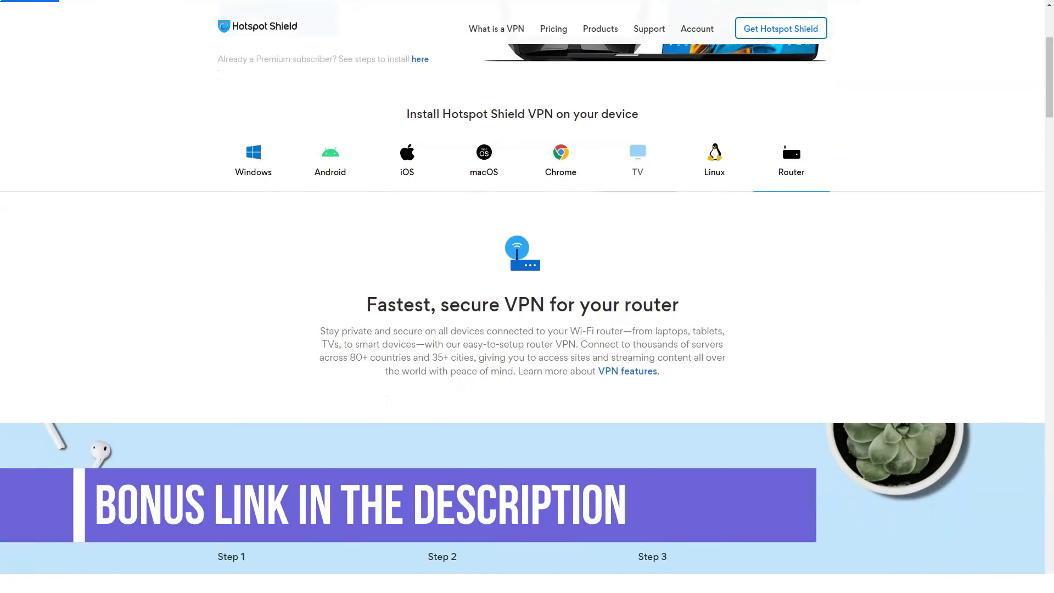
scroll(527, 330, "down", 1)
scroll(527, 329, "down", 1)
scroll(527, 330, "down", 1)
scroll(527, 330, "down", 1)
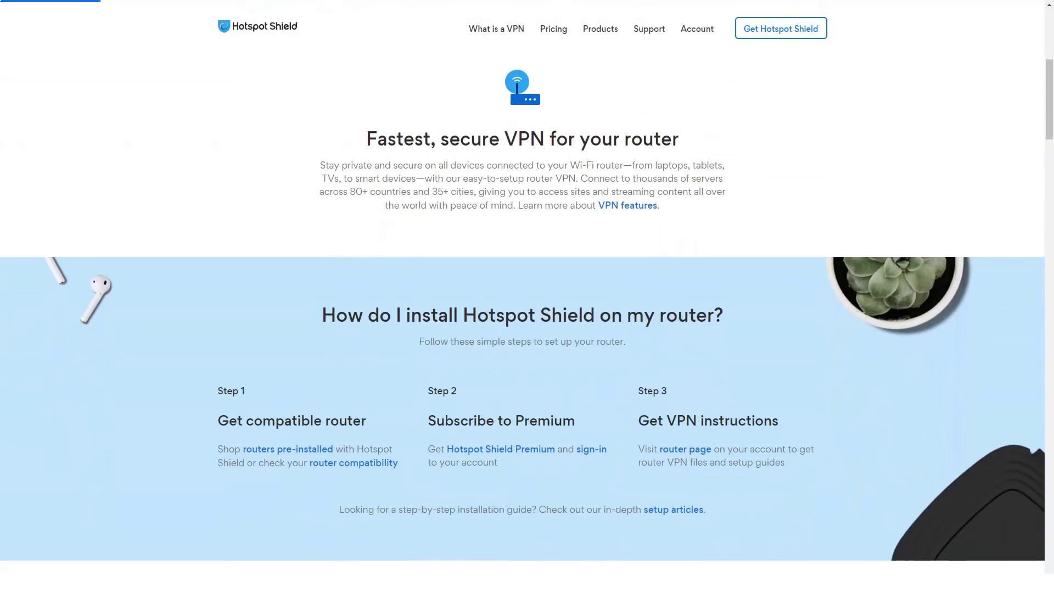
scroll(527, 329, "down", 1)
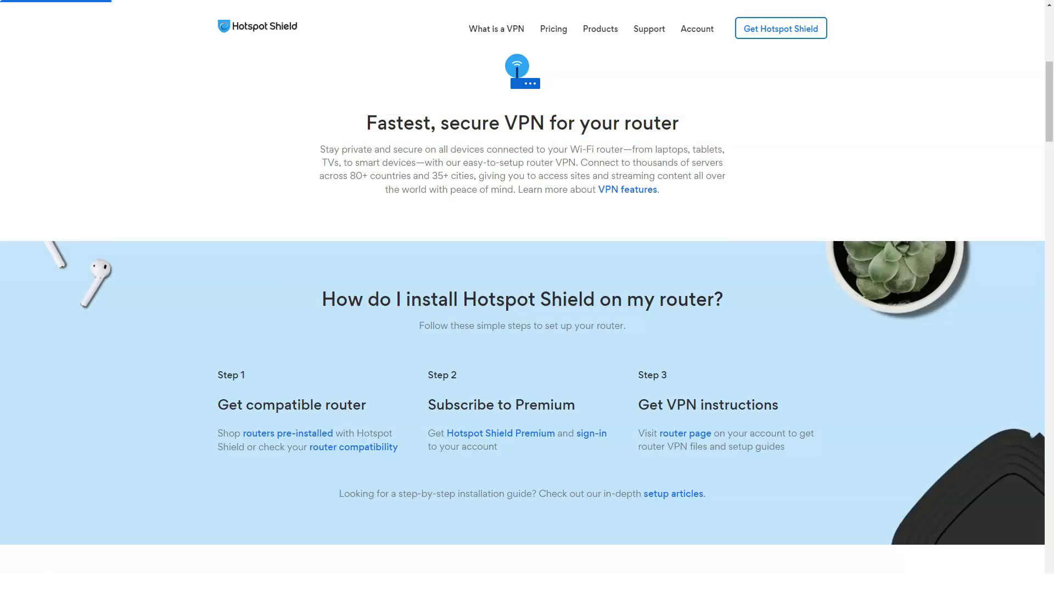
scroll(528, 330, "down", 2)
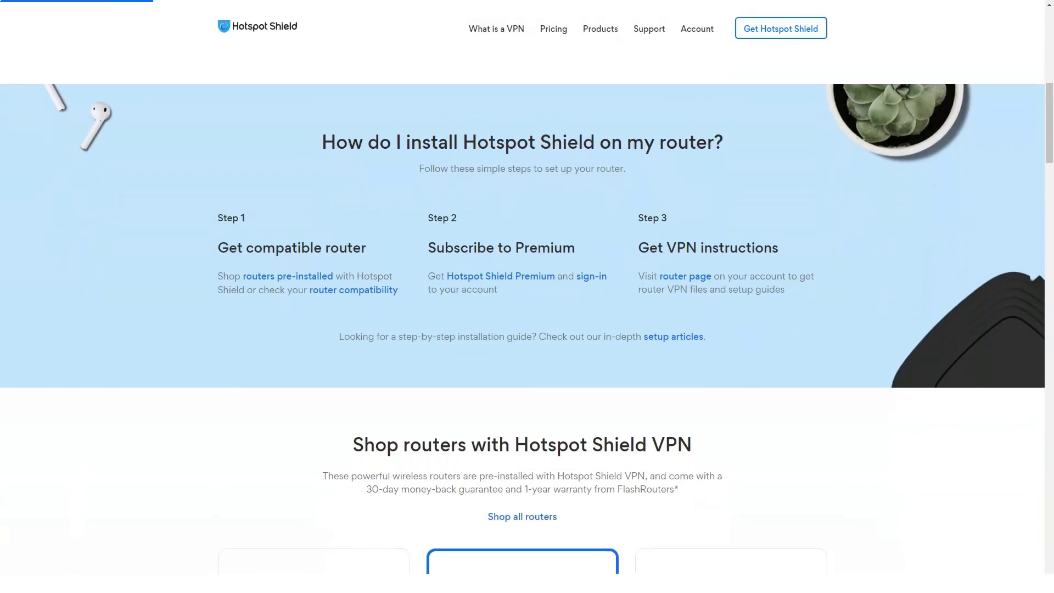
scroll(527, 330, "down", 1)
scroll(527, 330, "down", 1)
scroll(528, 330, "down", 1)
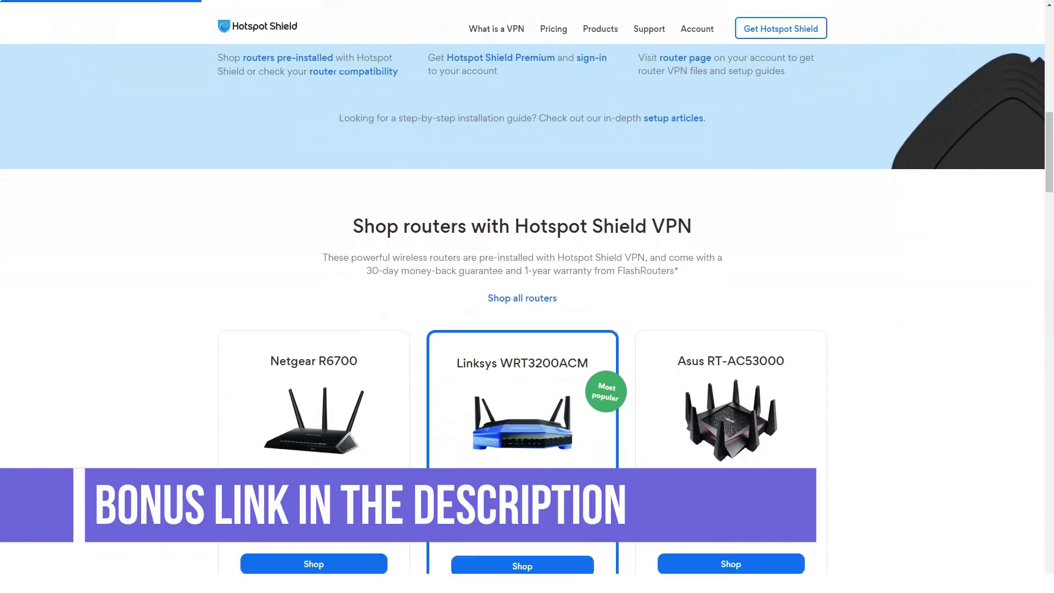
scroll(528, 329, "down", 1)
scroll(528, 329, "down", 1)
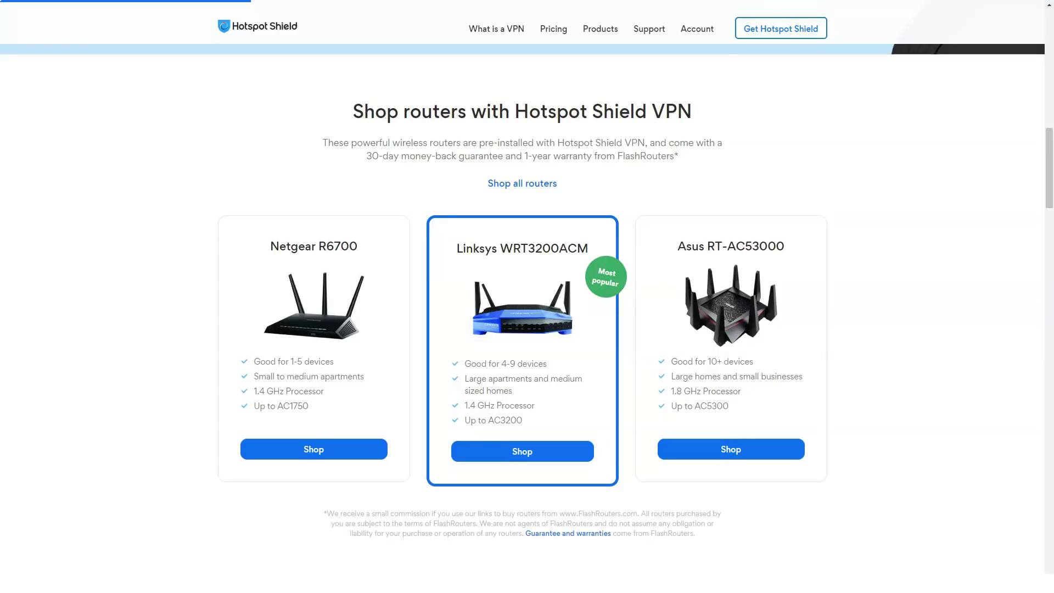
scroll(527, 330, "down", 2)
scroll(527, 330, "down", 1)
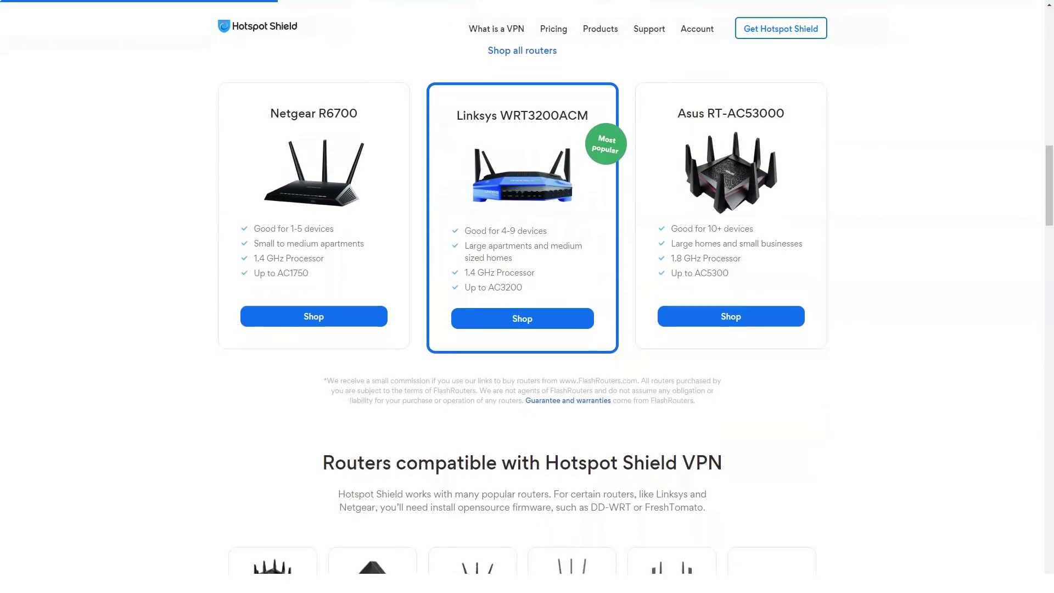
scroll(528, 330, "down", 1)
scroll(527, 330, "down", 1)
scroll(527, 330, "down", 1)
scroll(528, 329, "down", 1)
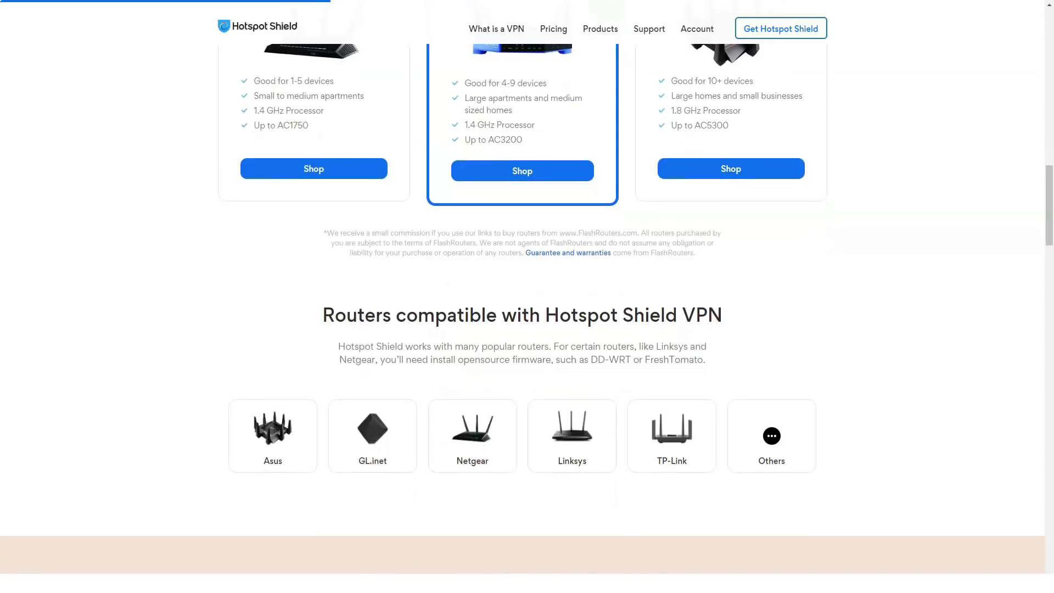
scroll(528, 329, "down", 1)
scroll(527, 330, "down", 1)
scroll(527, 329, "down", 1)
scroll(527, 329, "down", 1)
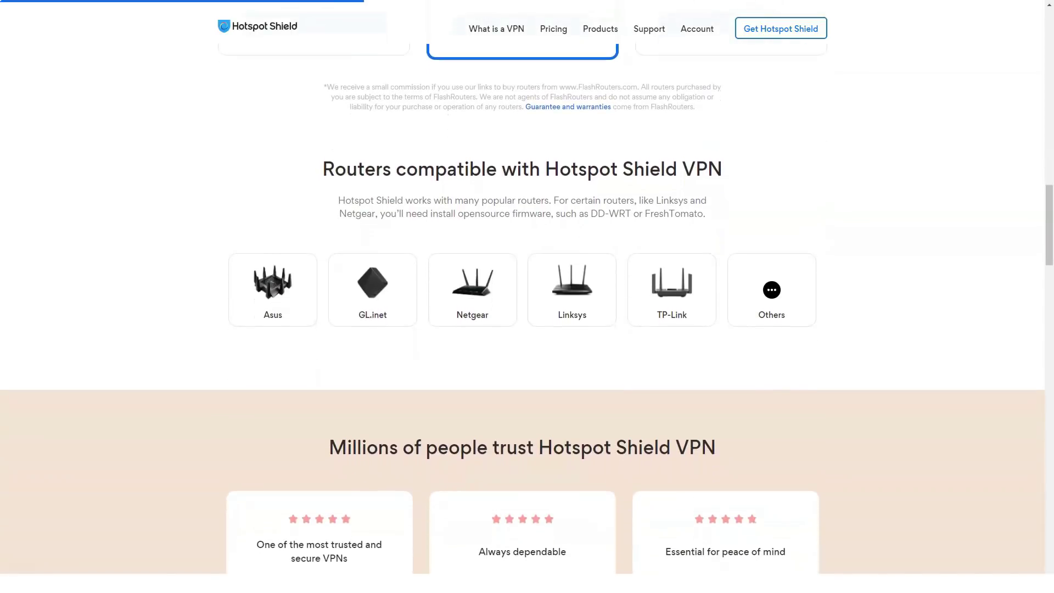
scroll(527, 330, "down", 1)
scroll(527, 330, "down", 1)
scroll(527, 330, "down", 1)
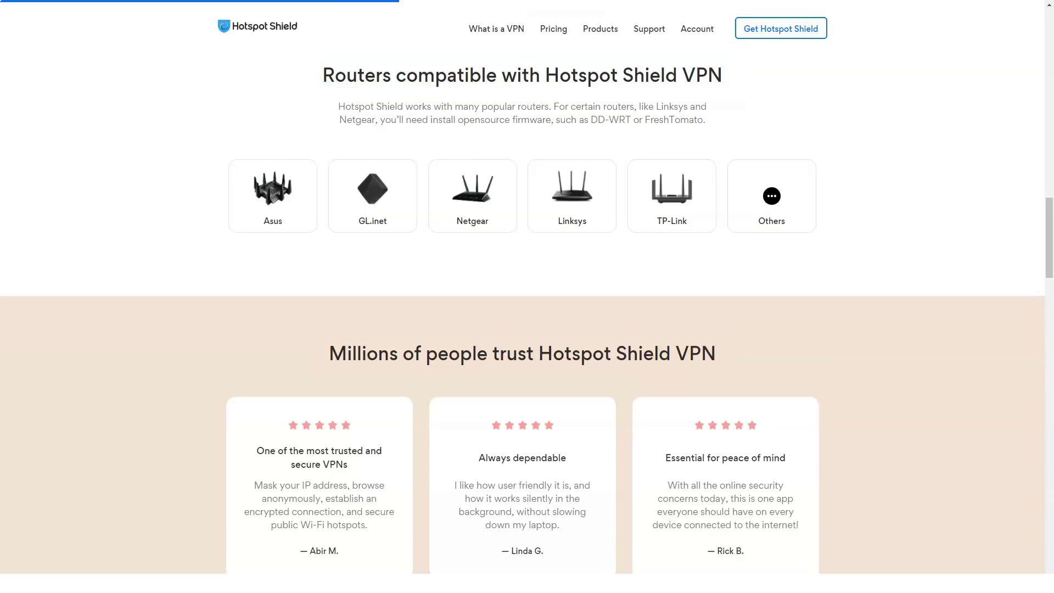
scroll(527, 309, "down", 4)
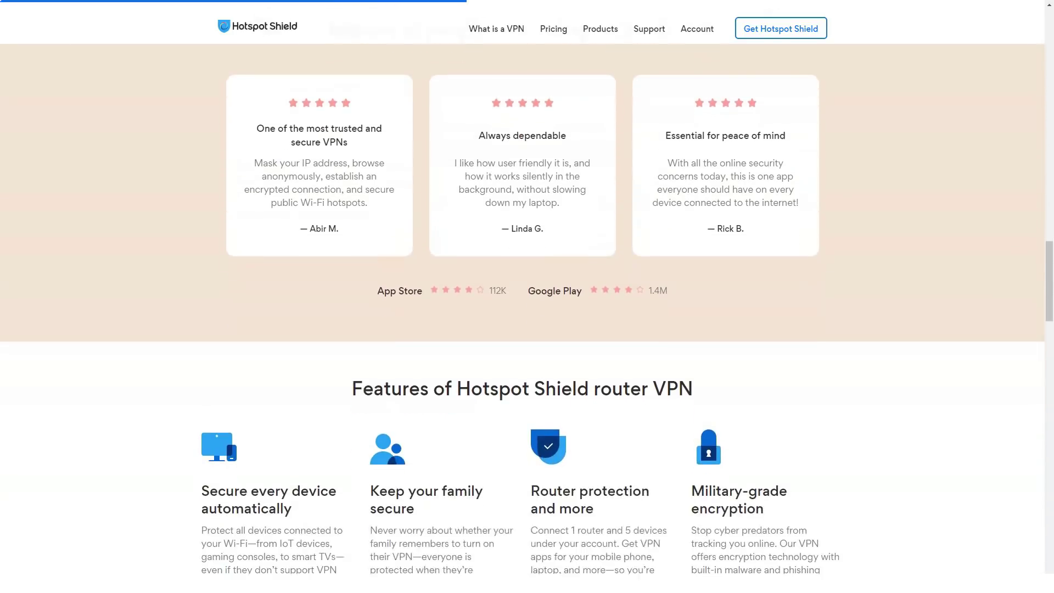
scroll(527, 310, "down", 3)
scroll(527, 310, "down", 2)
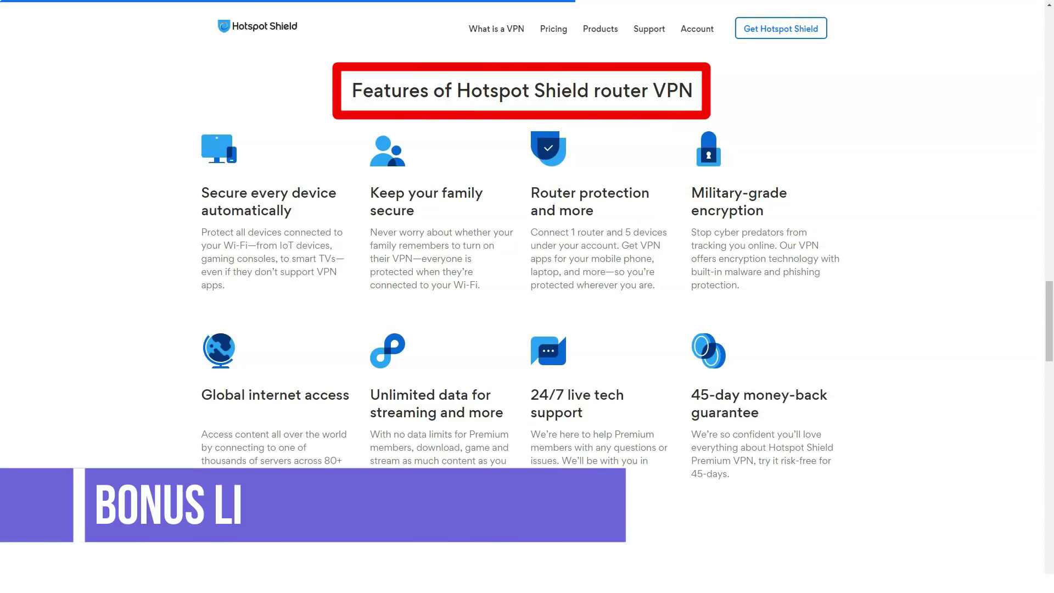
scroll(528, 309, "down", 1)
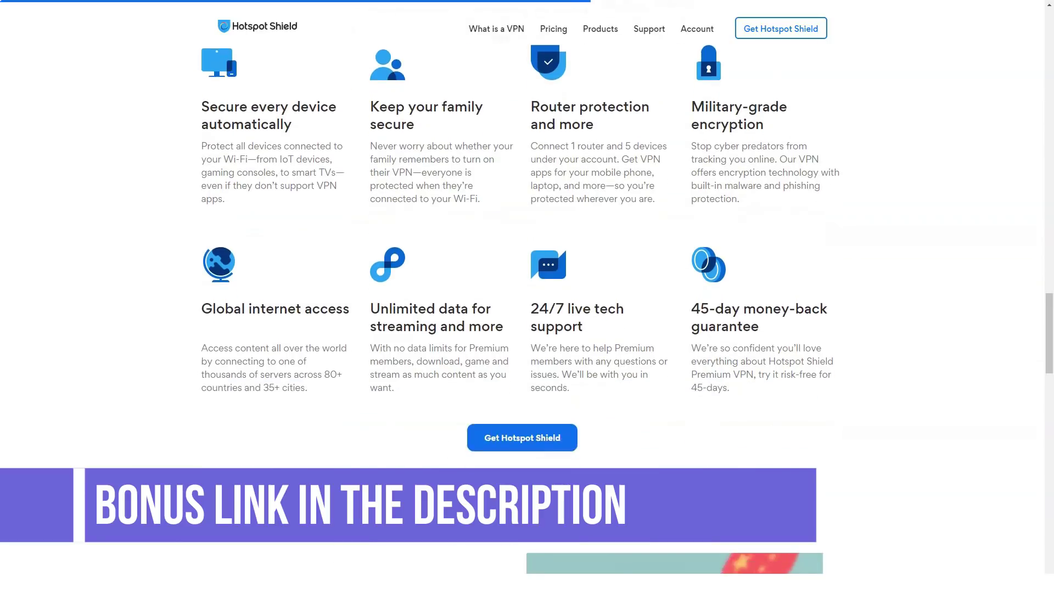
scroll(527, 309, "down", 2)
scroll(527, 297, "down", 1)
scroll(527, 296, "down", 1)
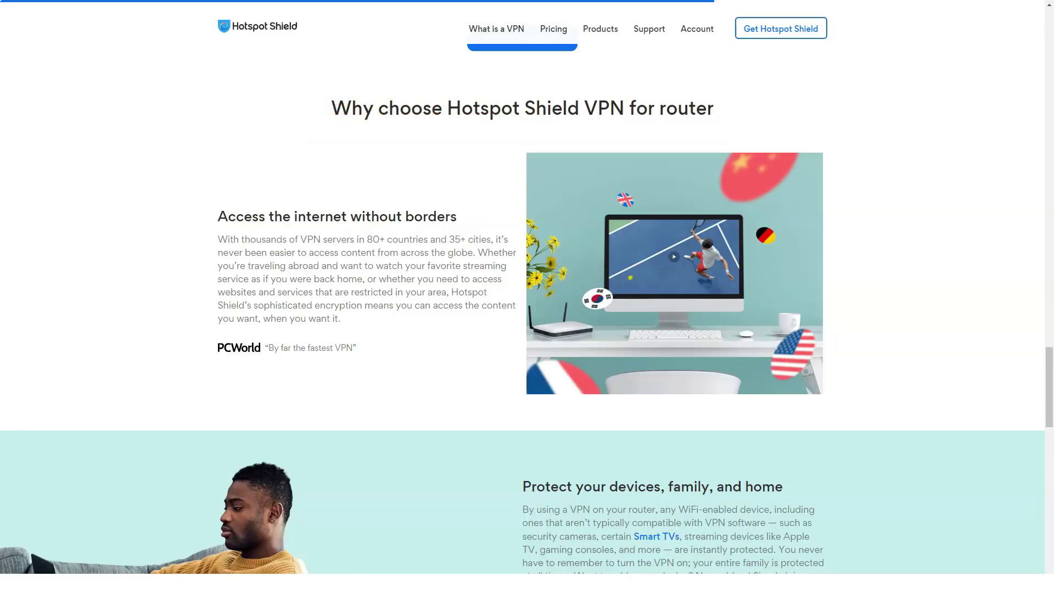
scroll(527, 330, "down", 1)
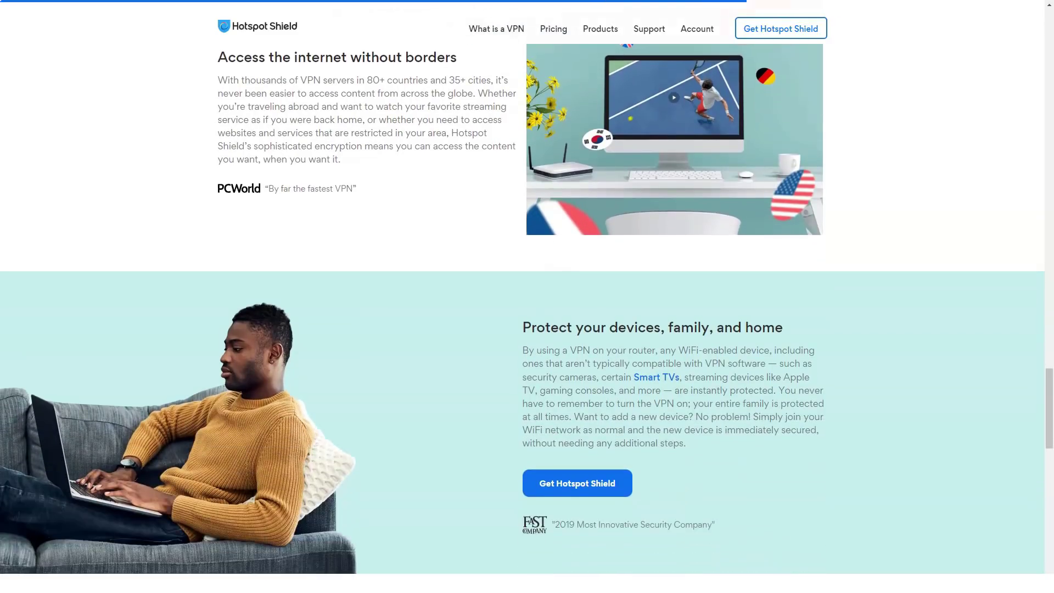
scroll(527, 329, "down", 2)
scroll(527, 330, "down", 2)
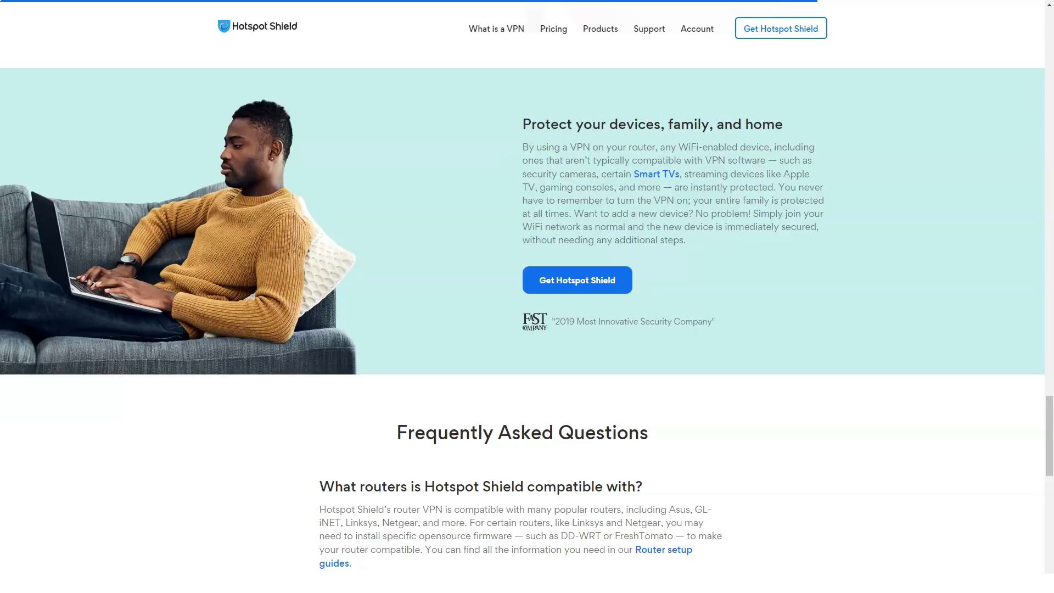
scroll(527, 313, "down", 2)
scroll(527, 313, "down", 2)
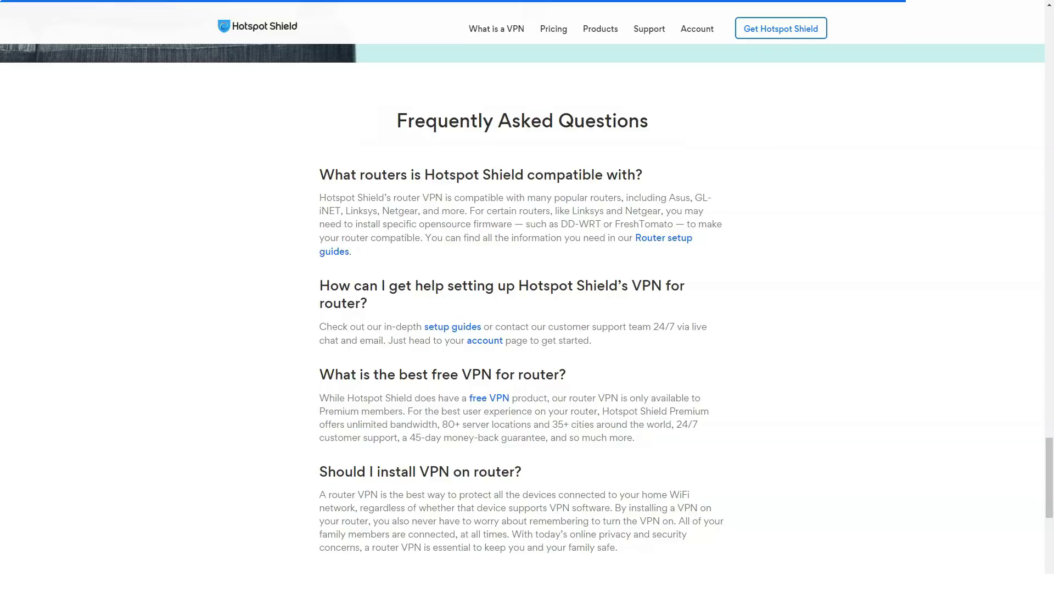
scroll(527, 313, "down", 1)
scroll(527, 313, "down", 2)
scroll(527, 313, "down", 2)
scroll(527, 313, "down", 1)
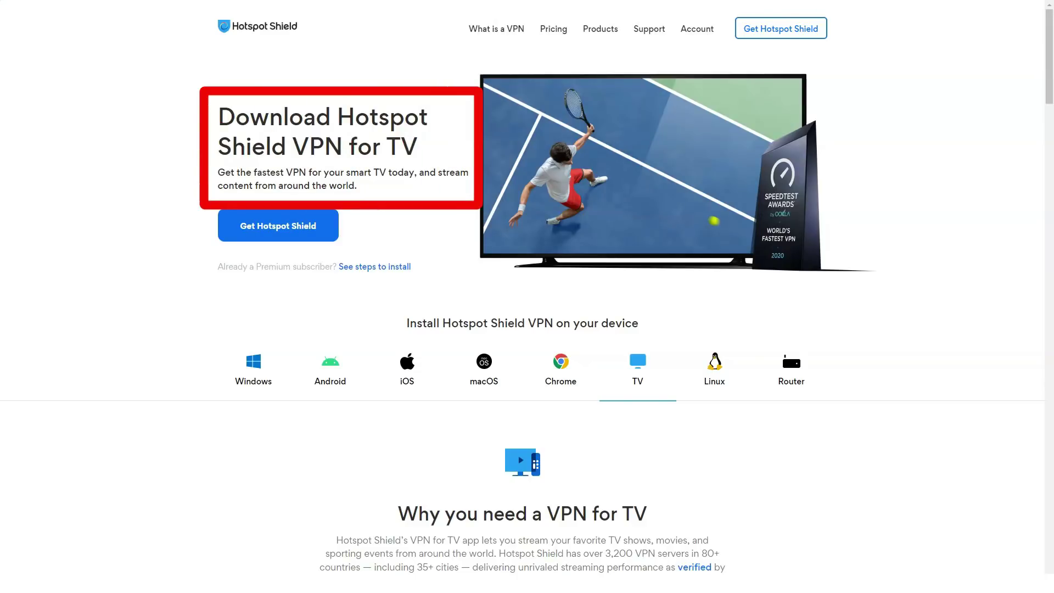
scroll(527, 296, "down", 2)
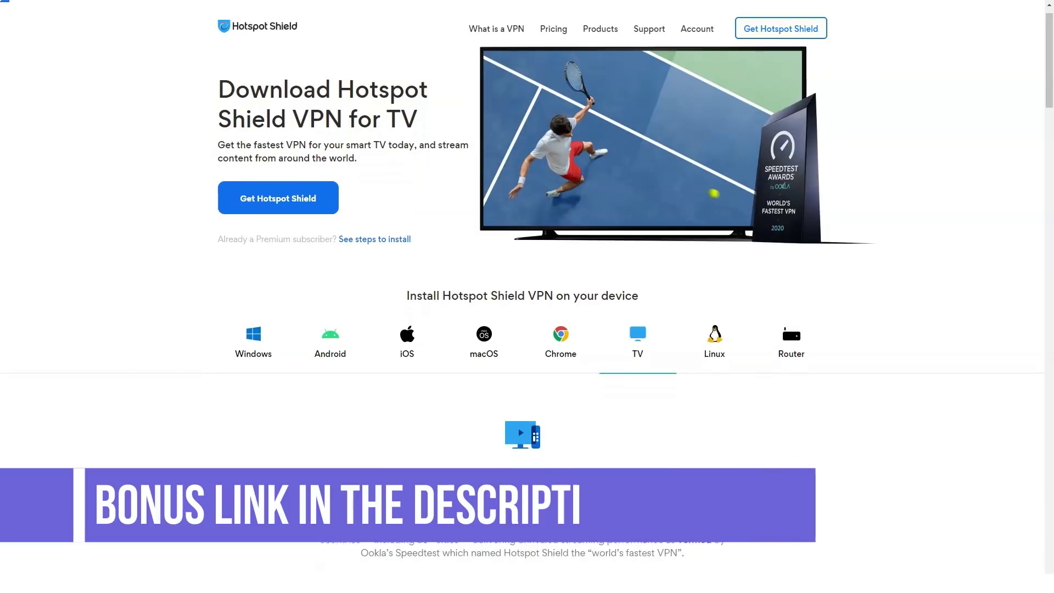
scroll(527, 297, "down", 1)
scroll(528, 297, "down", 1)
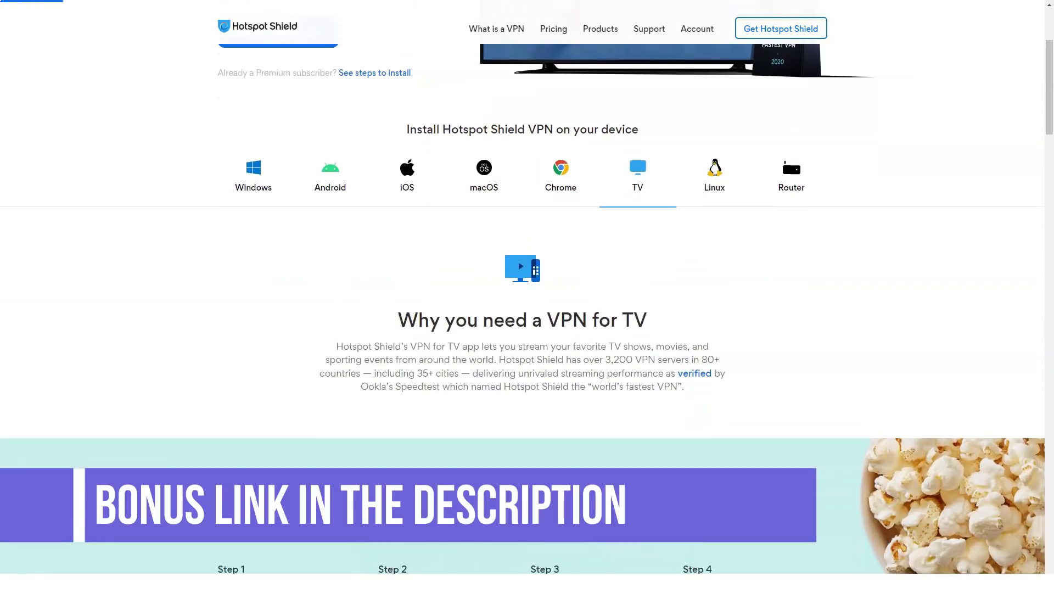
scroll(527, 297, "down", 1)
scroll(527, 297, "down", 1)
scroll(527, 296, "down", 1)
scroll(527, 296, "down", 1)
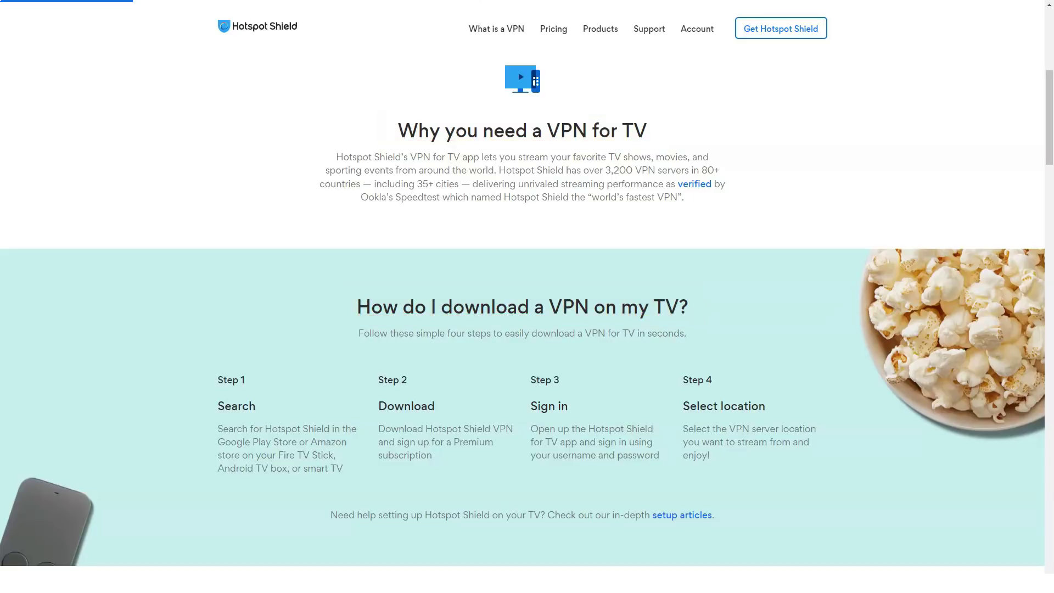
scroll(528, 310, "down", 3)
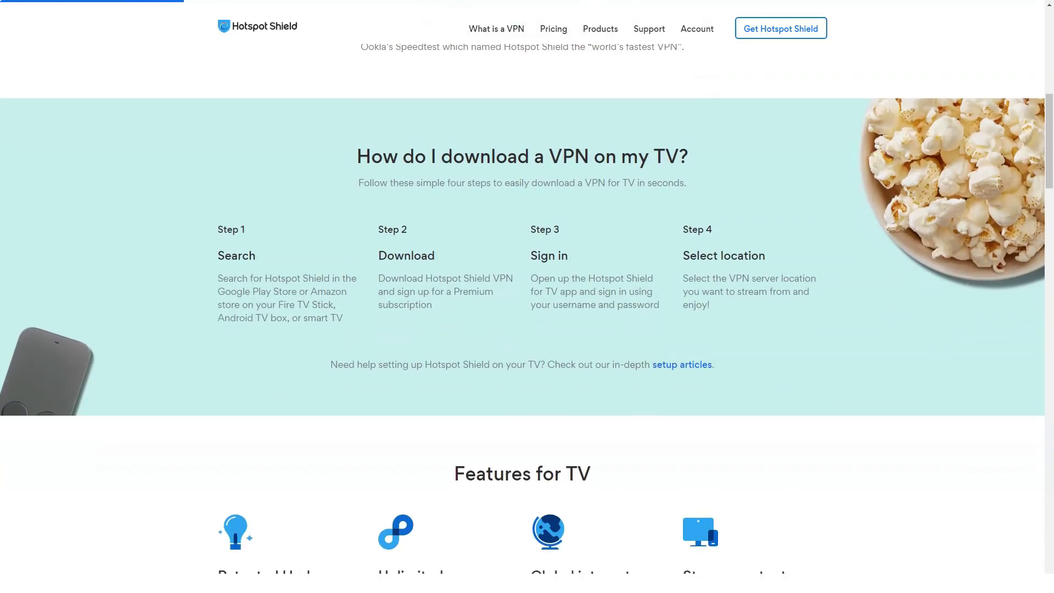
scroll(527, 309, "down", 3)
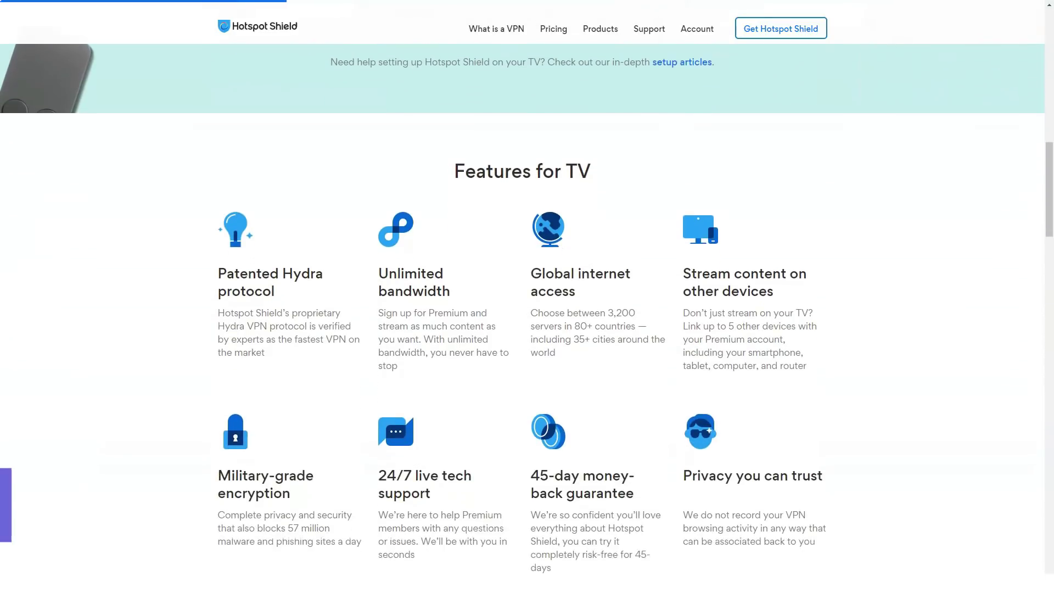
scroll(528, 310, "down", 1)
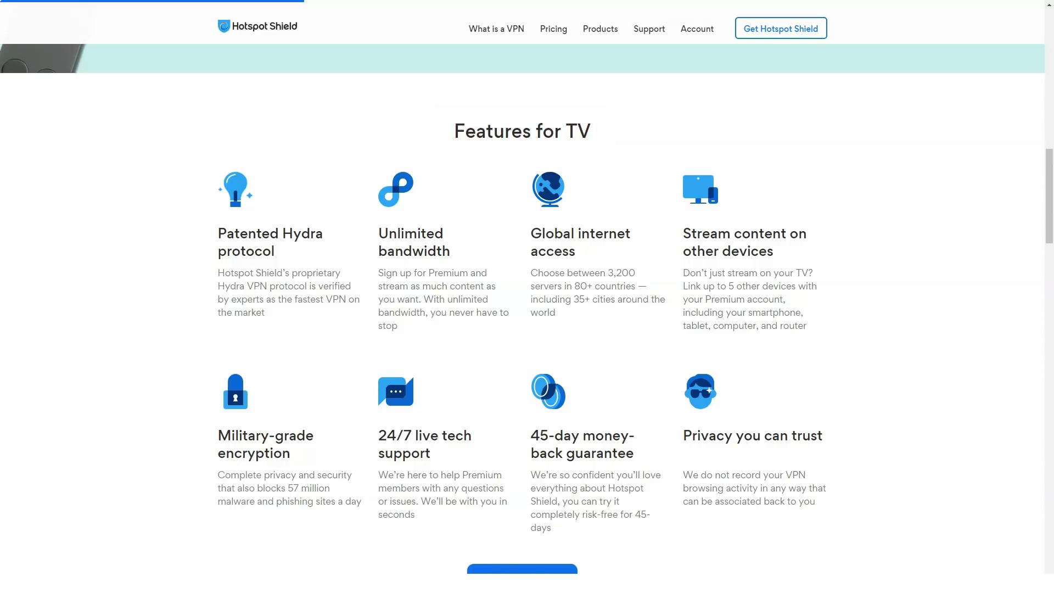
scroll(527, 329, "down", 3)
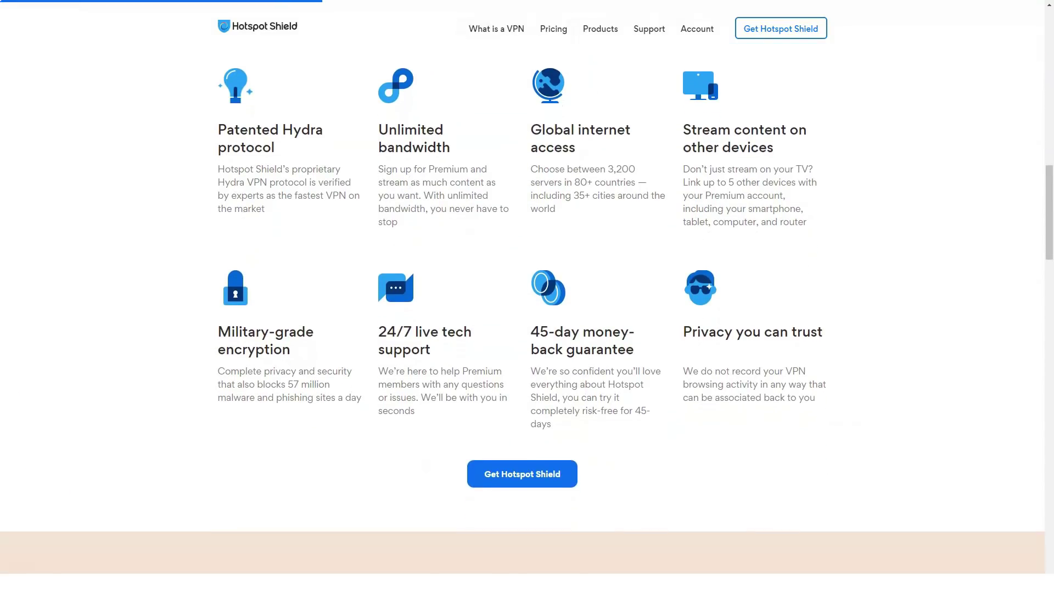
scroll(527, 330, "down", 1)
scroll(527, 330, "down", 1)
scroll(527, 330, "down", 1)
scroll(528, 329, "down", 1)
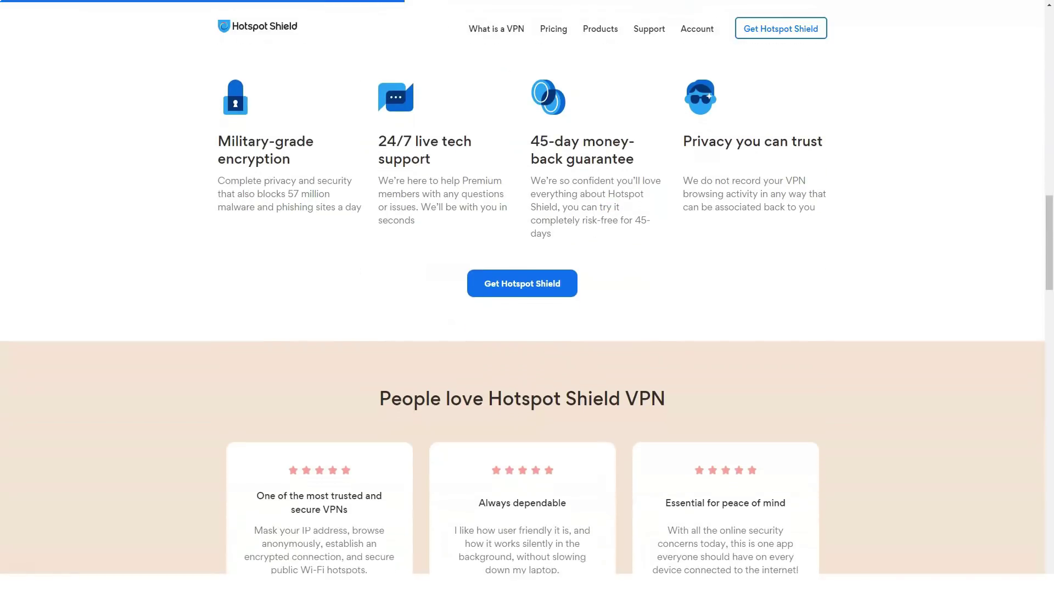
scroll(527, 329, "down", 1)
scroll(527, 330, "down", 1)
scroll(527, 329, "down", 1)
scroll(527, 330, "down", 1)
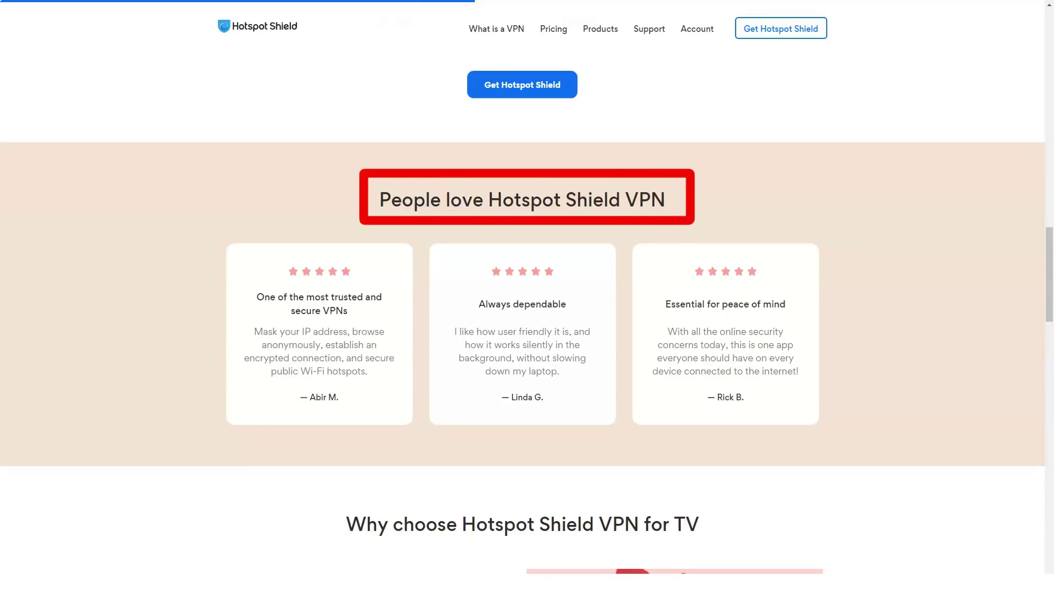
scroll(527, 330, "down", 1)
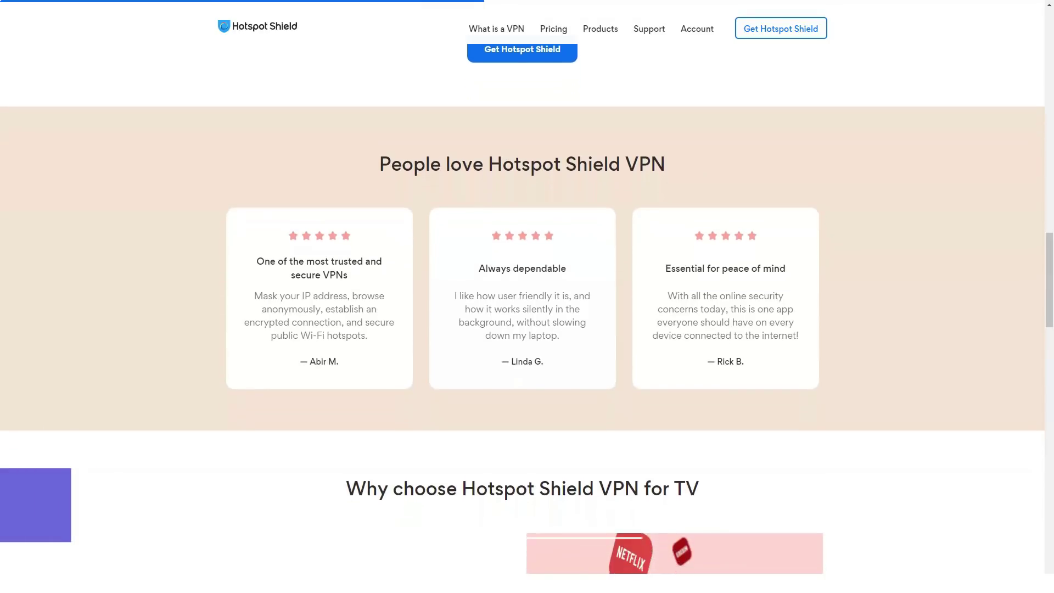
scroll(527, 330, "down", 1)
scroll(527, 329, "down", 1)
scroll(527, 330, "down", 1)
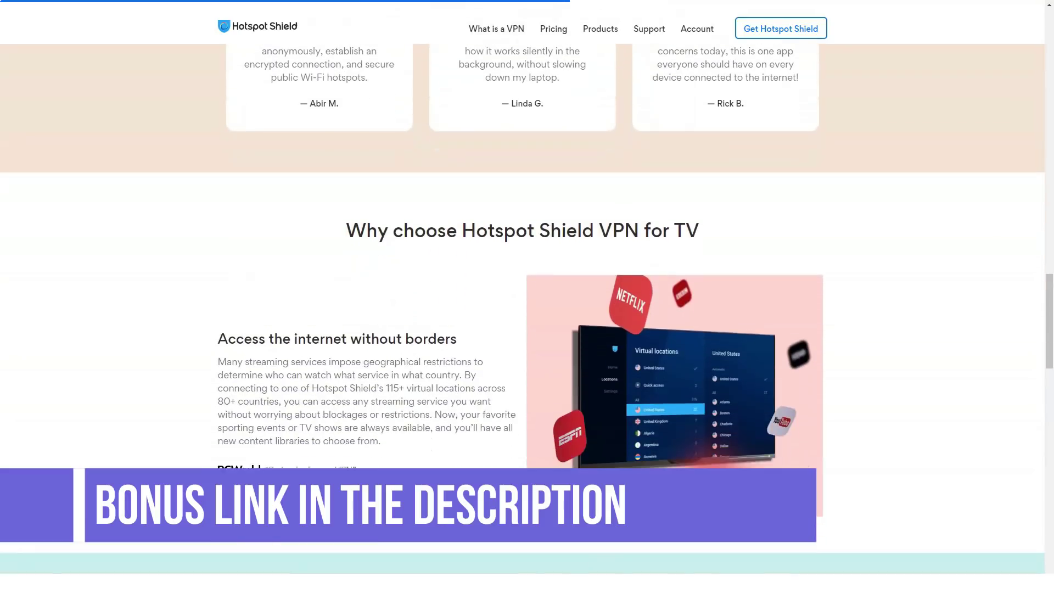
scroll(527, 330, "down", 1)
scroll(527, 330, "down", 1)
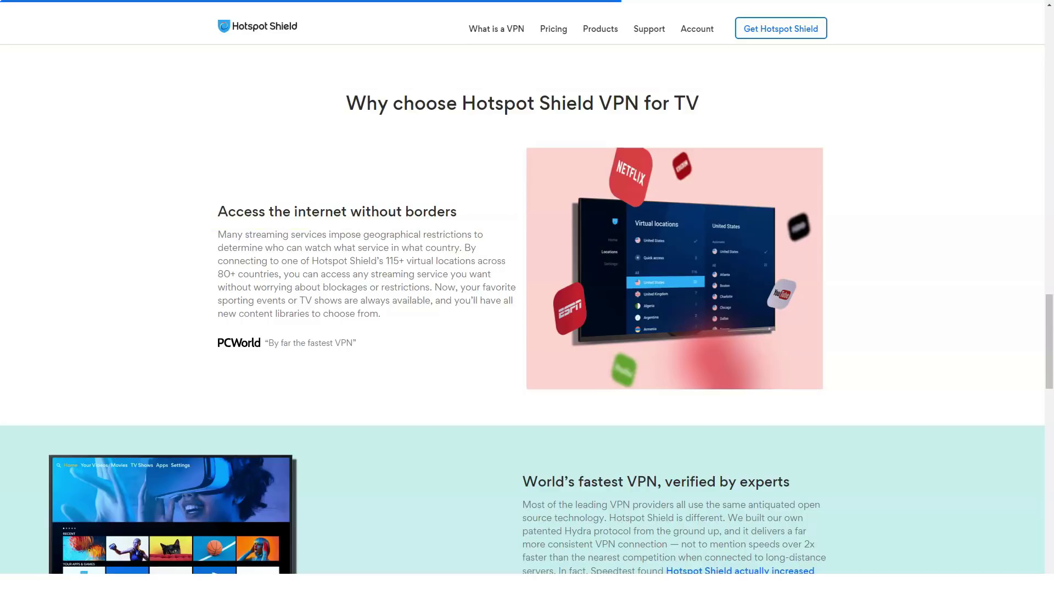
scroll(527, 321, "down", 3)
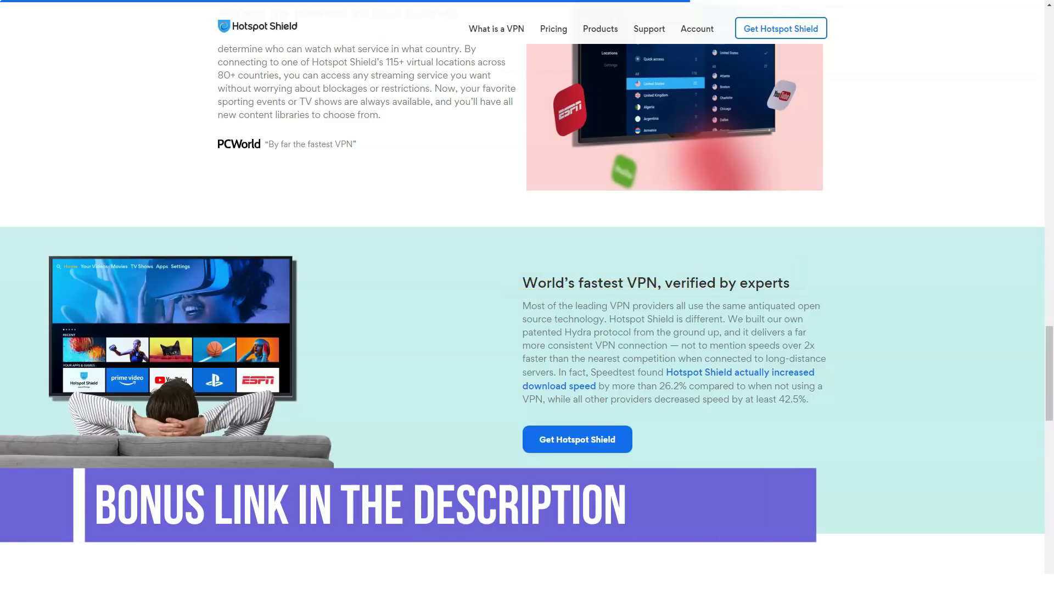
scroll(527, 322, "down", 2)
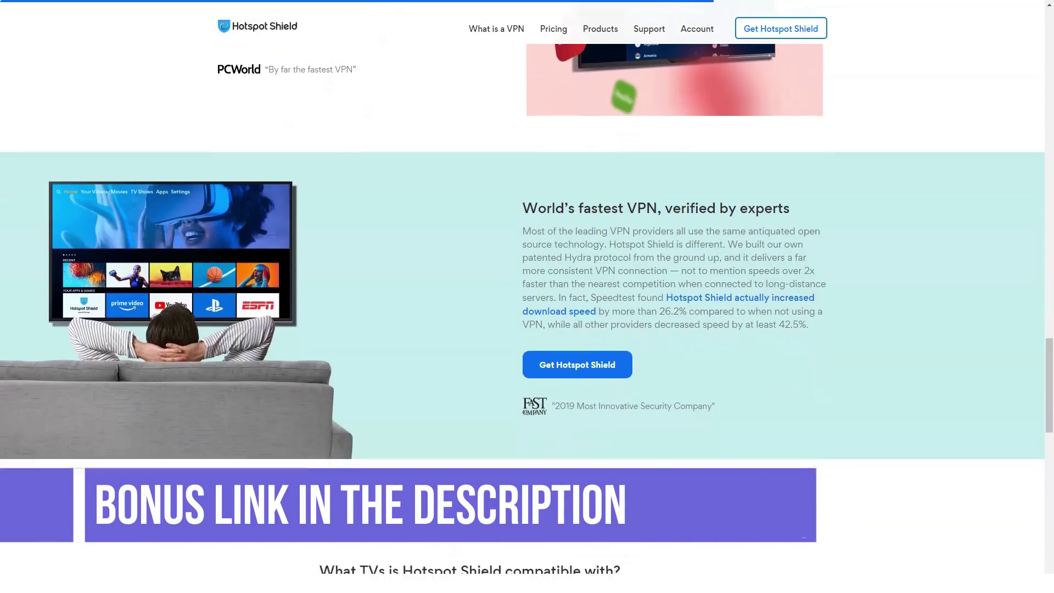
scroll(527, 296, "down", 1)
scroll(527, 297, "down", 1)
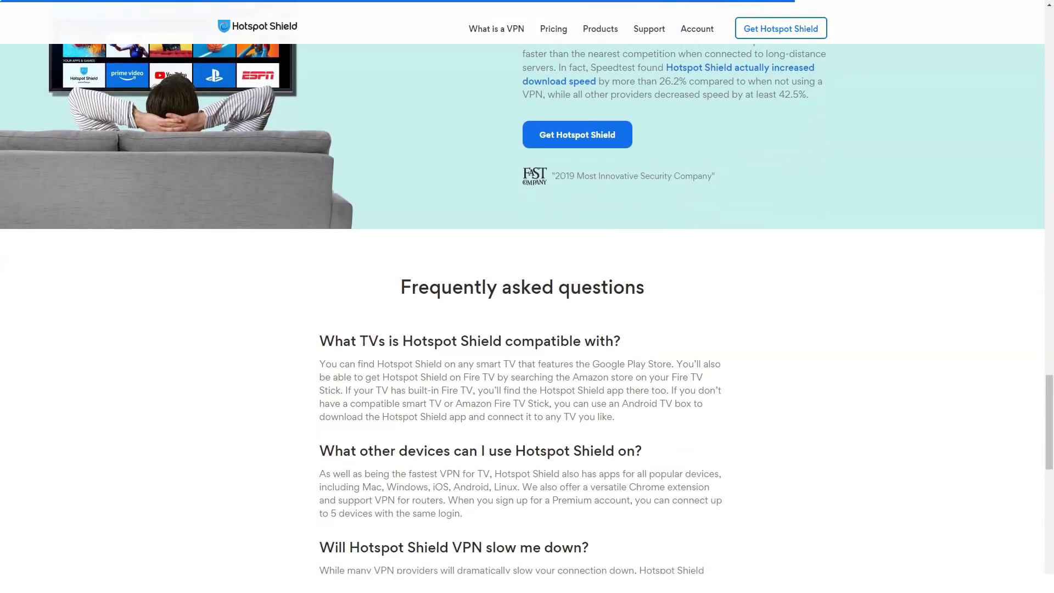
scroll(527, 296, "down", 1)
scroll(528, 297, "down", 1)
scroll(528, 297, "down", 1)
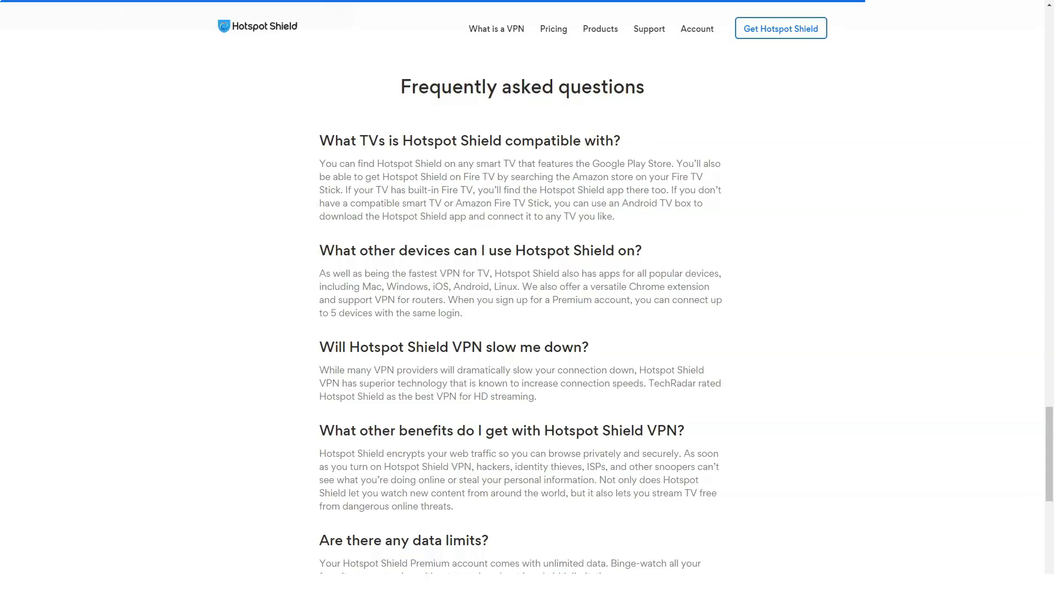
scroll(527, 329, "down", 1)
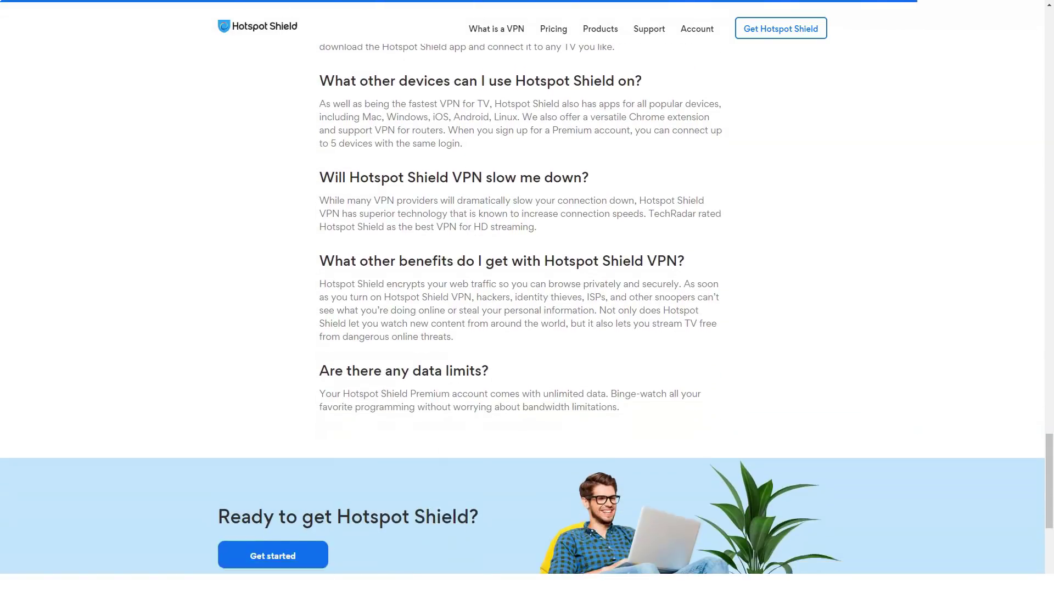
scroll(527, 329, "down", 2)
scroll(527, 330, "down", 3)
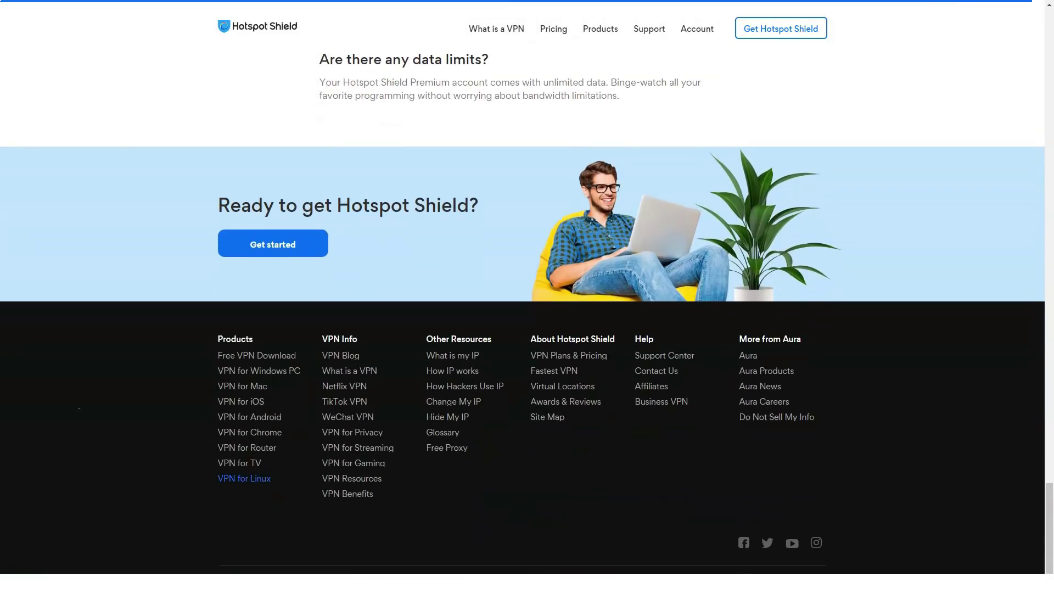
Go to the VPN for Linux download page
left_click(244, 477)
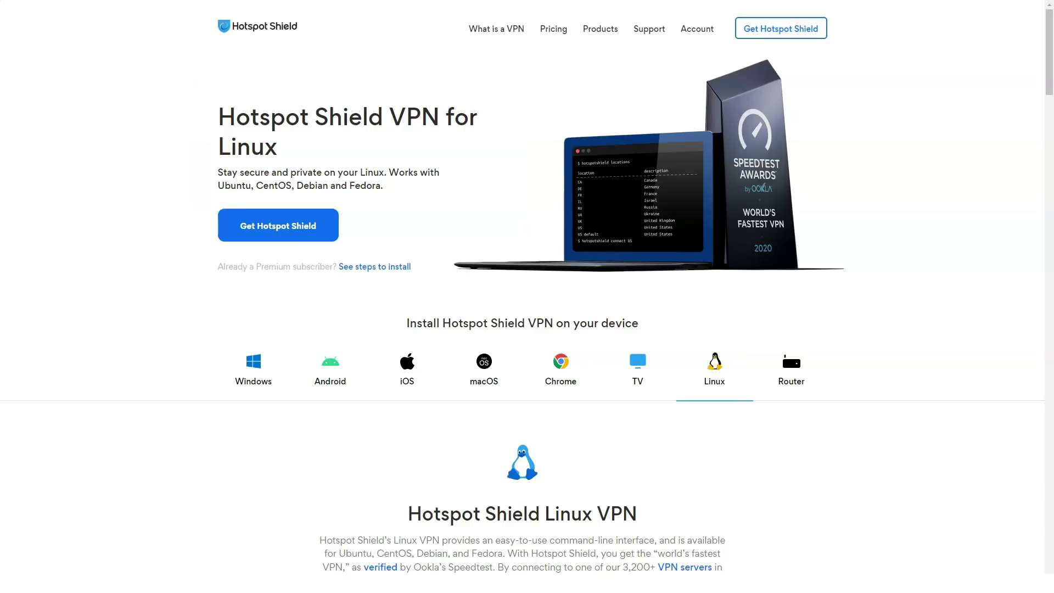
scroll(528, 296, "down", 1)
scroll(528, 297, "down", 2)
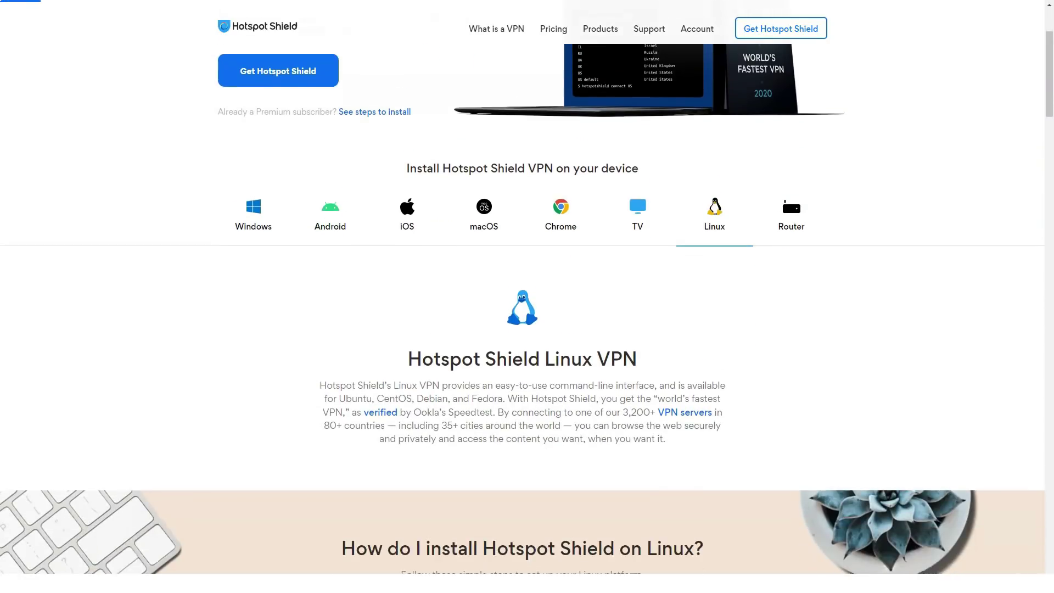
scroll(527, 297, "down", 1)
scroll(527, 297, "down", 1)
scroll(527, 297, "down", 1)
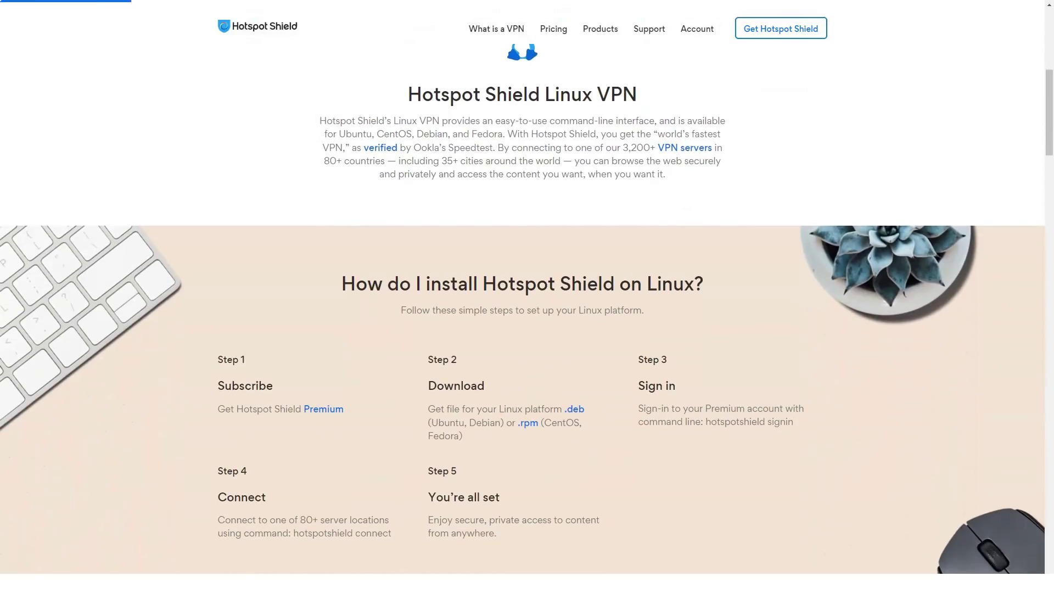
scroll(527, 296, "up", 1)
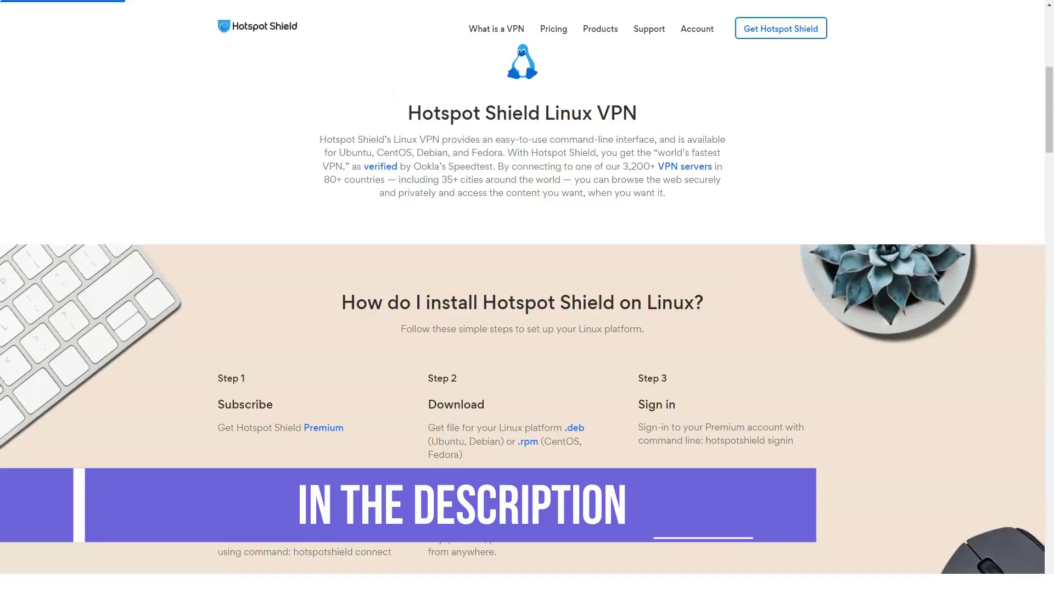
scroll(527, 329, "down", 1)
scroll(528, 330, "down", 1)
scroll(527, 329, "down", 1)
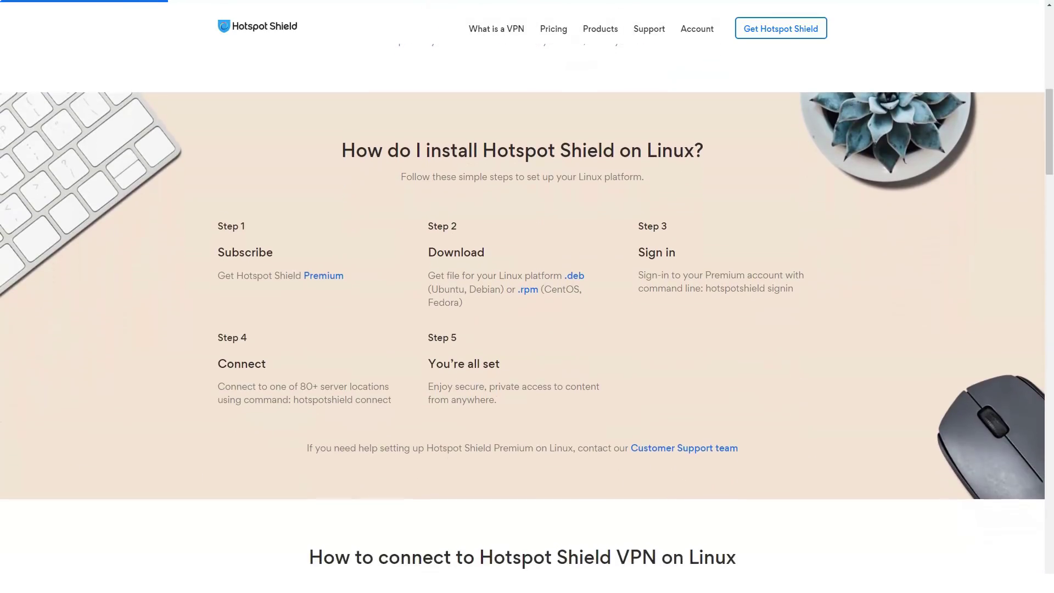
scroll(527, 329, "down", 1)
scroll(528, 330, "down", 1)
scroll(527, 329, "down", 1)
scroll(527, 330, "down", 1)
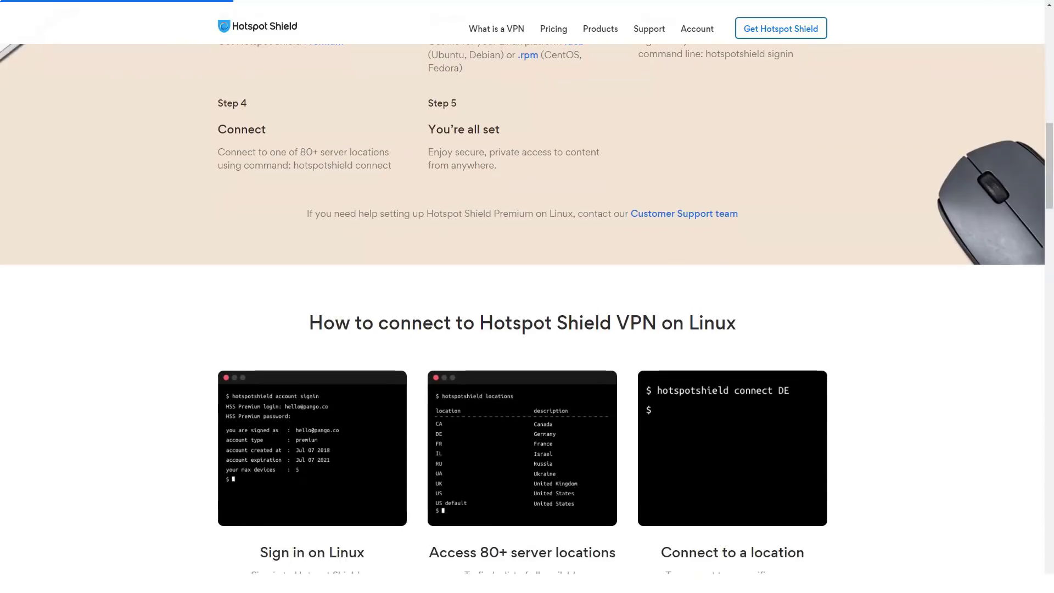
scroll(527, 329, "down", 1)
scroll(527, 329, "down", 1)
scroll(527, 330, "down", 1)
scroll(527, 330, "down", 1)
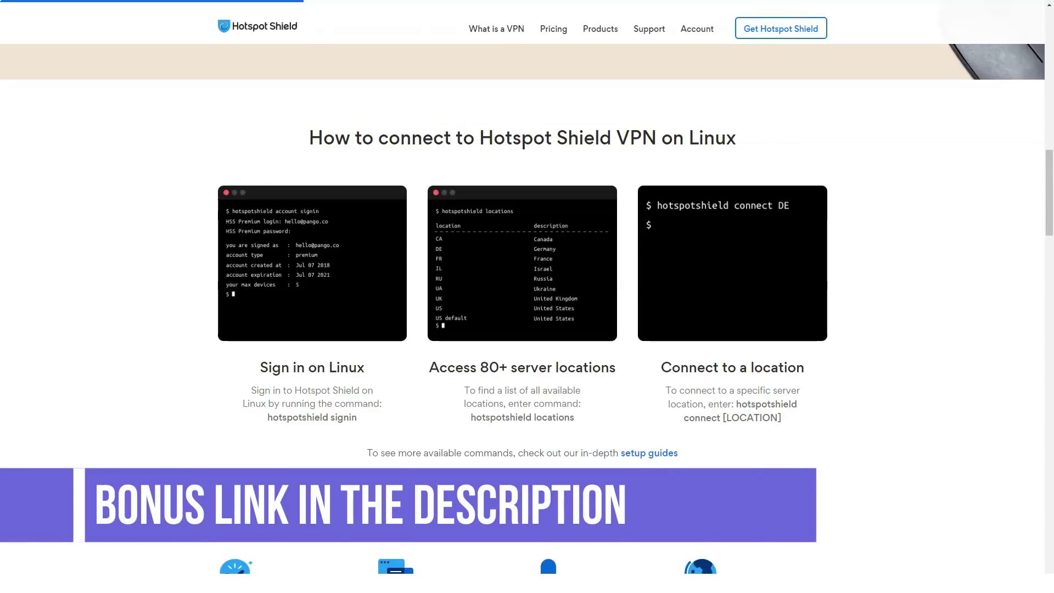
scroll(527, 310, "down", 3)
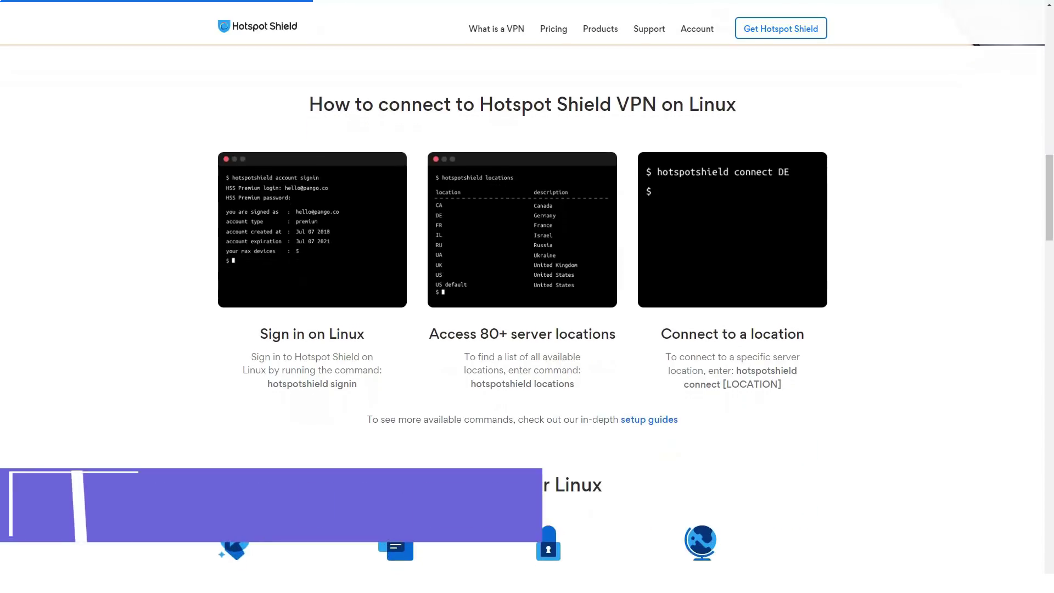
scroll(527, 309, "down", 1)
scroll(527, 309, "down", 1)
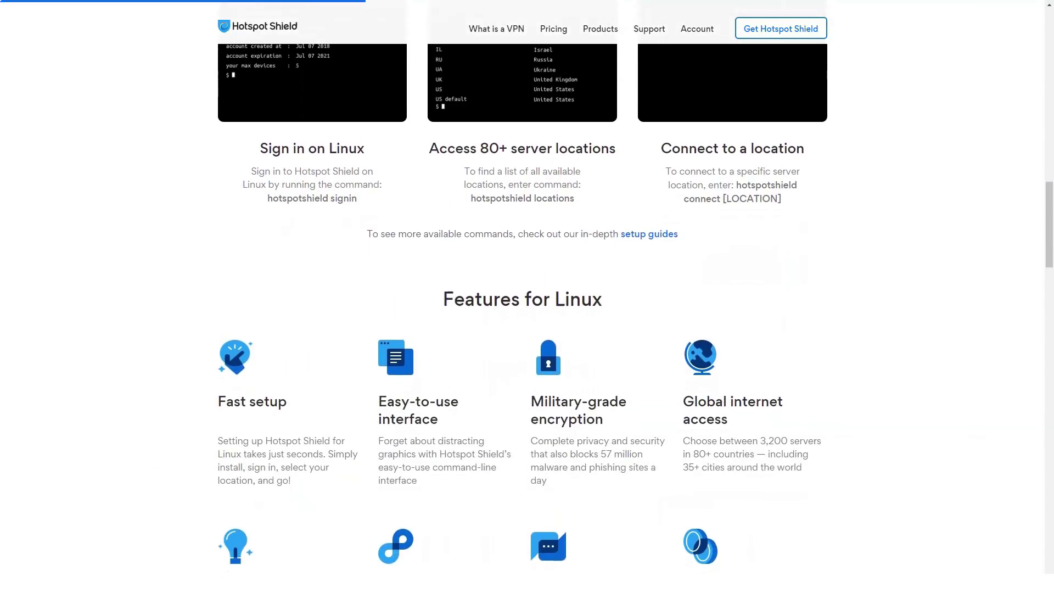
scroll(528, 309, "down", 1)
scroll(527, 309, "down", 1)
scroll(527, 309, "down", 1)
scroll(527, 309, "down", 1)
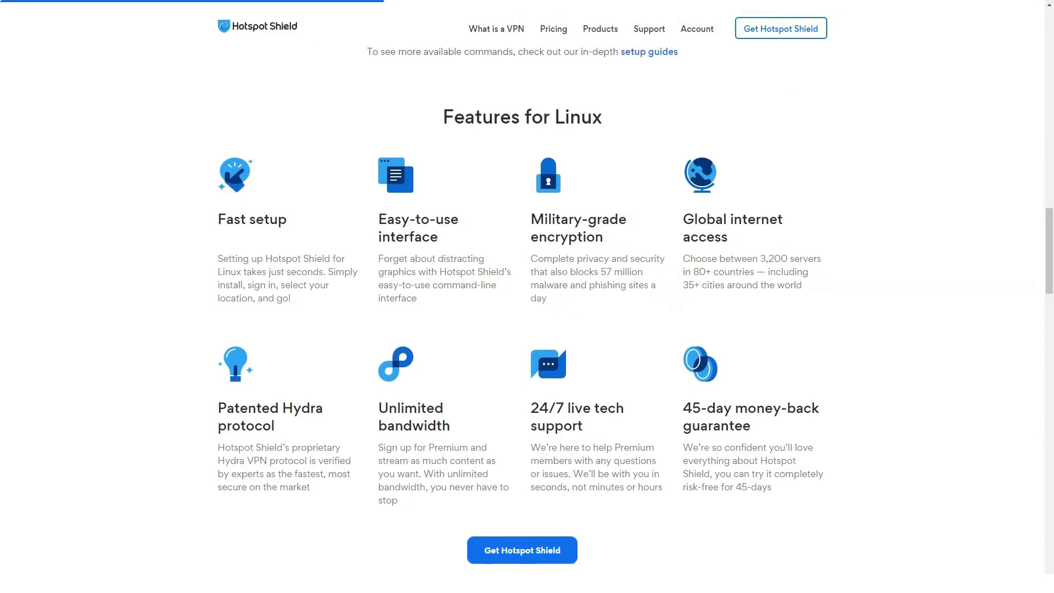
scroll(527, 309, "down", 1)
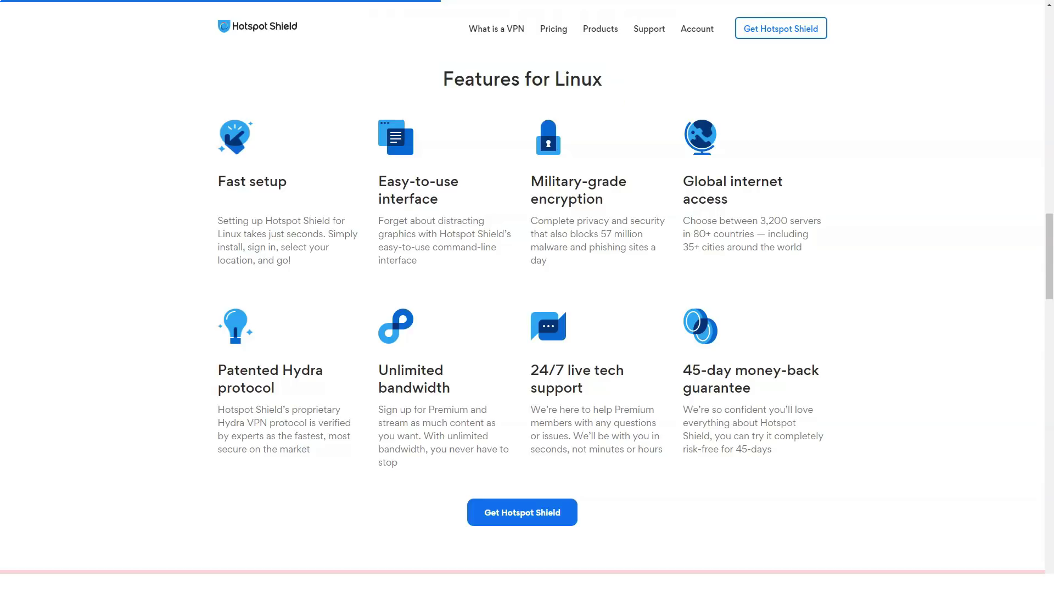
scroll(528, 309, "down", 1)
scroll(527, 309, "down", 1)
scroll(527, 308, "down", 1)
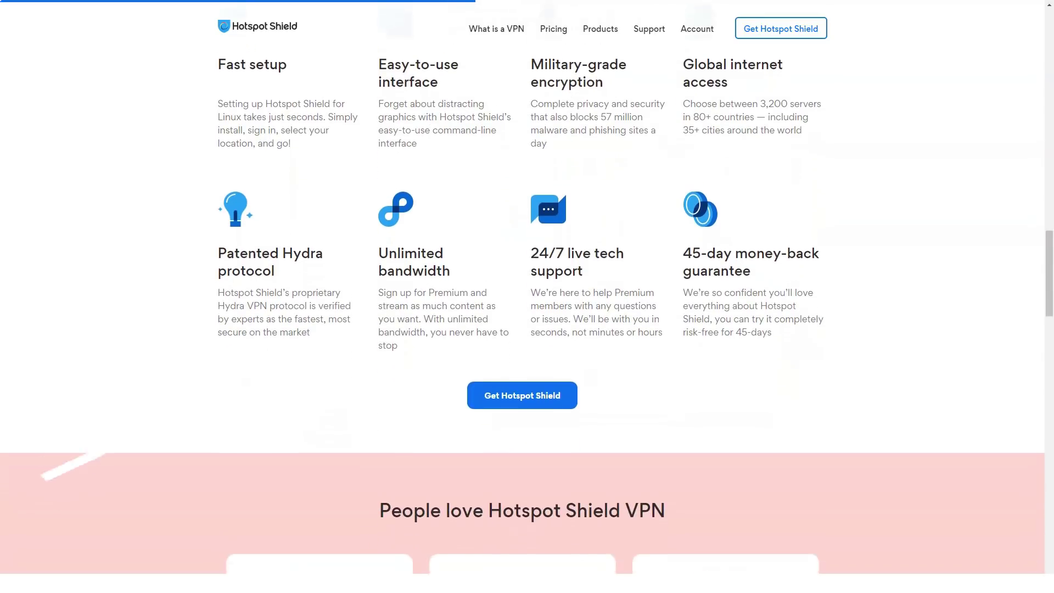
scroll(527, 313, "down", 1)
scroll(527, 313, "down", 1)
scroll(527, 312, "down", 1)
scroll(527, 313, "down", 1)
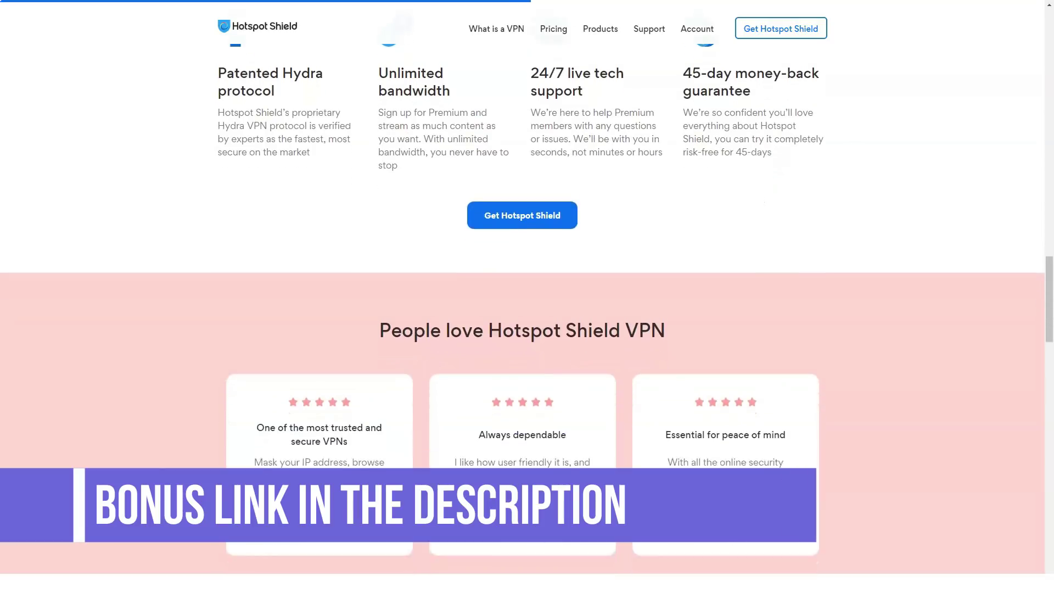
scroll(527, 314, "down", 1)
scroll(527, 313, "down", 1)
scroll(528, 314, "down", 1)
scroll(527, 314, "down", 1)
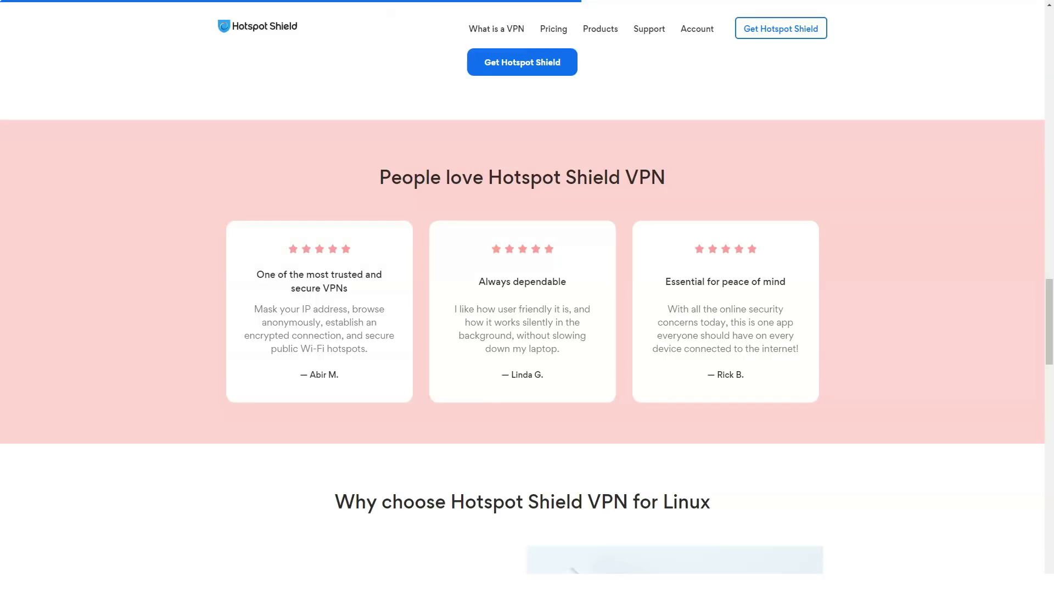
scroll(527, 313, "down", 1)
scroll(527, 313, "down", 1)
scroll(527, 313, "down", 1)
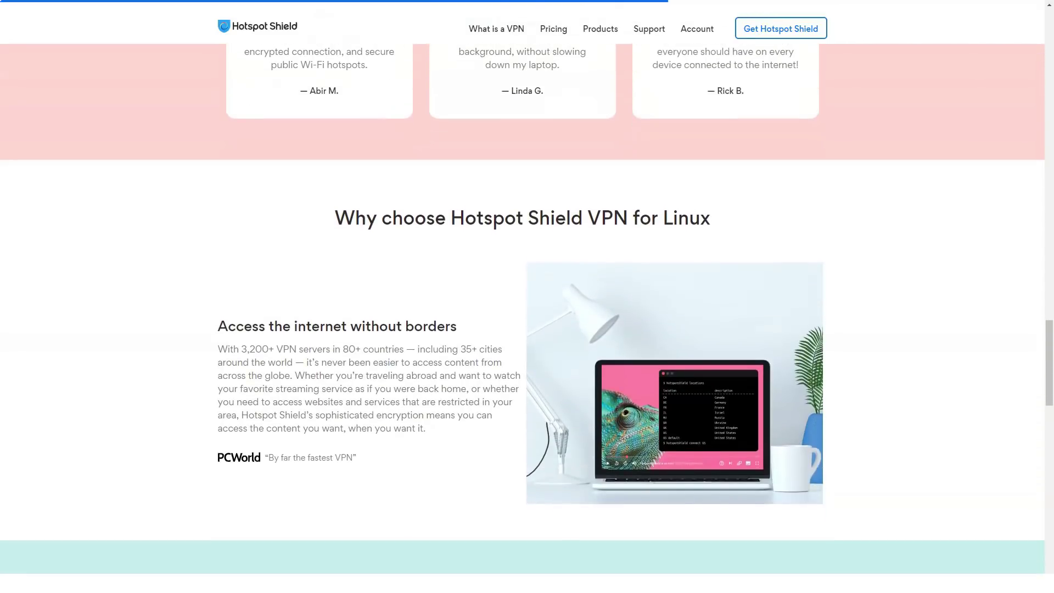
scroll(527, 313, "down", 1)
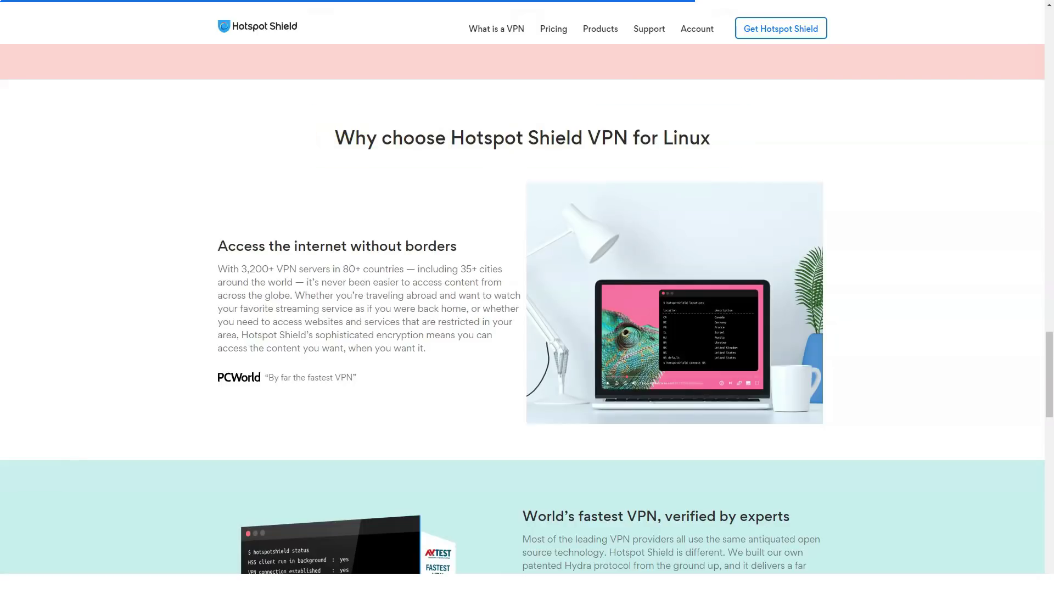
scroll(527, 313, "down", 2)
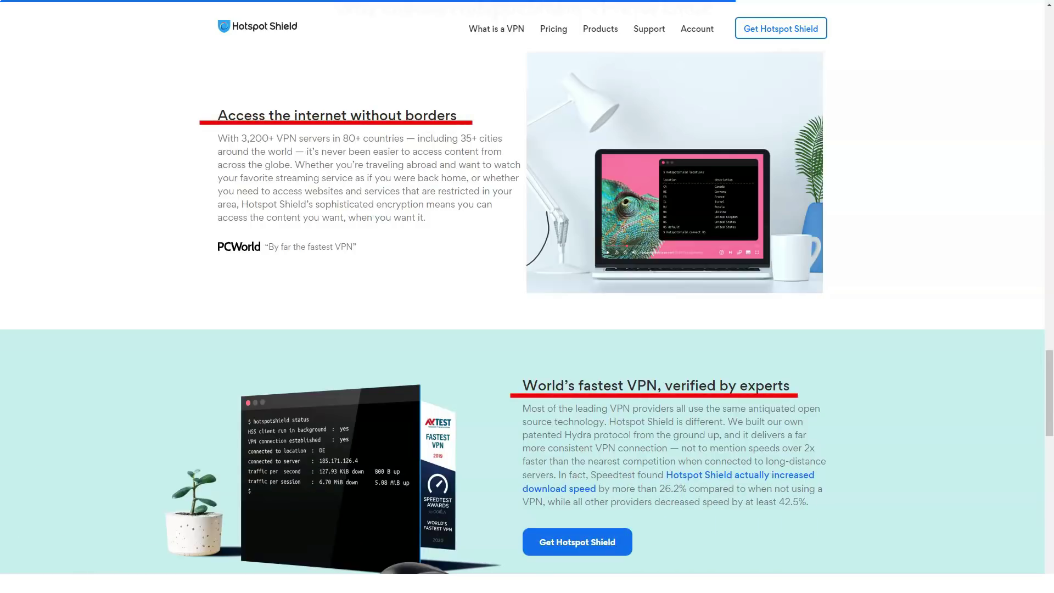
scroll(522, 309, "down", 2)
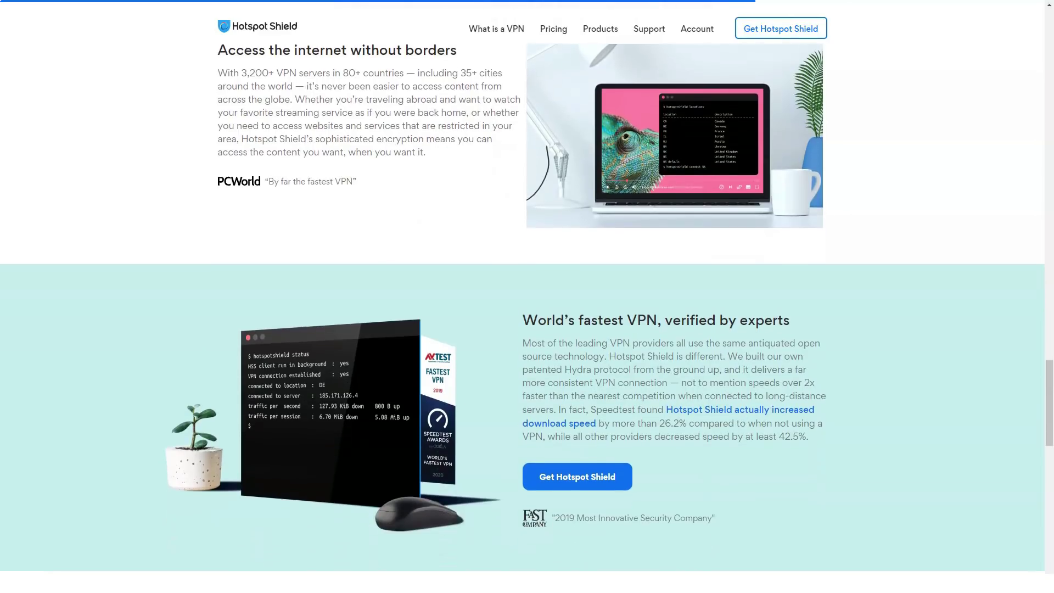
scroll(523, 310, "down", 1)
scroll(523, 310, "down", 2)
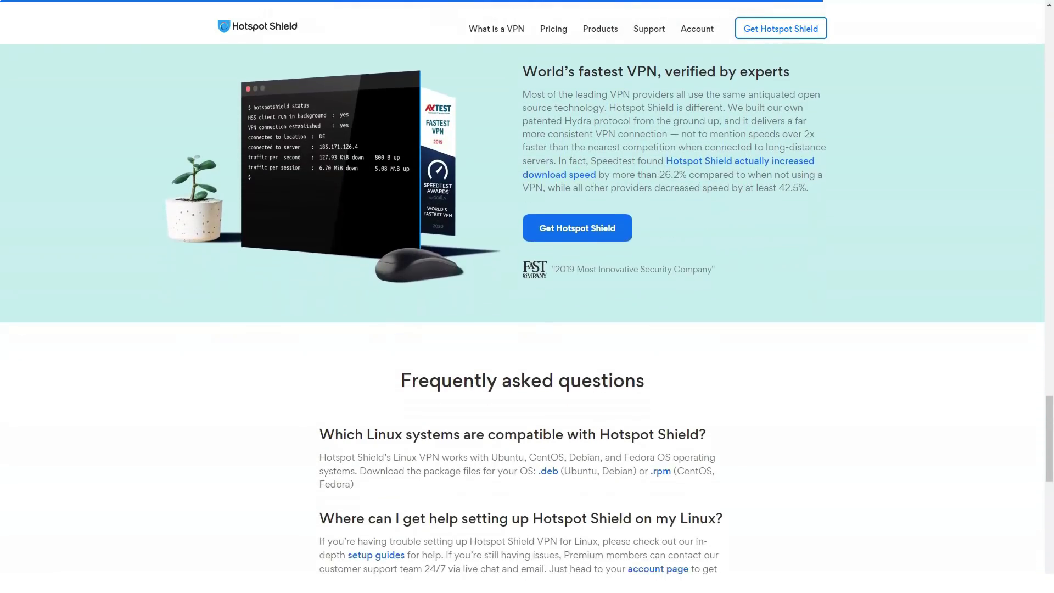
scroll(523, 310, "down", 1)
scroll(523, 310, "down", 1)
scroll(524, 310, "down", 1)
scroll(522, 310, "down", 1)
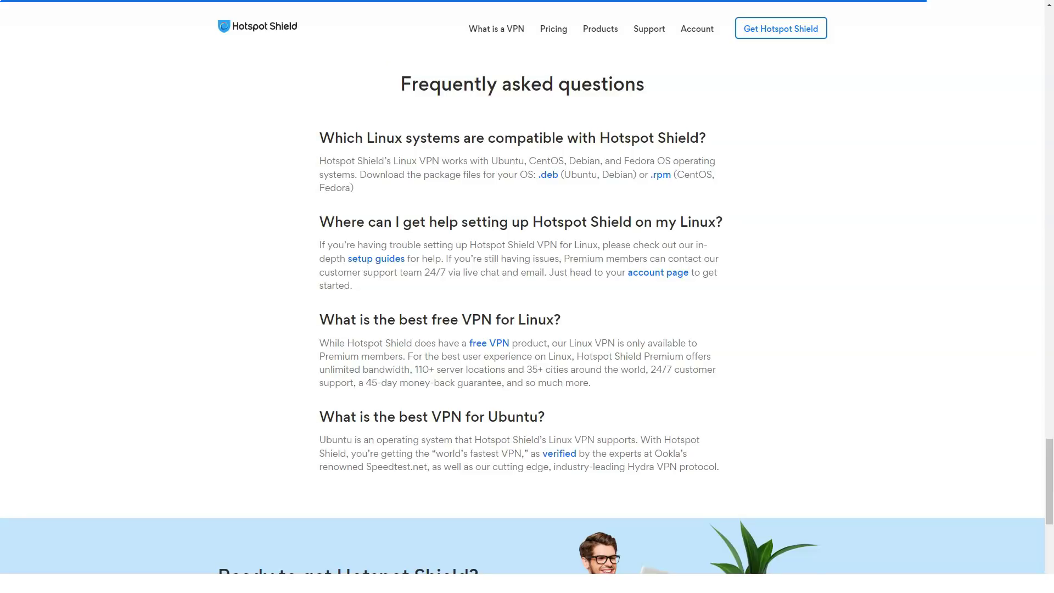
scroll(527, 330, "down", 1)
scroll(527, 330, "down", 1)
scroll(527, 330, "down", 1)
scroll(527, 329, "down", 1)
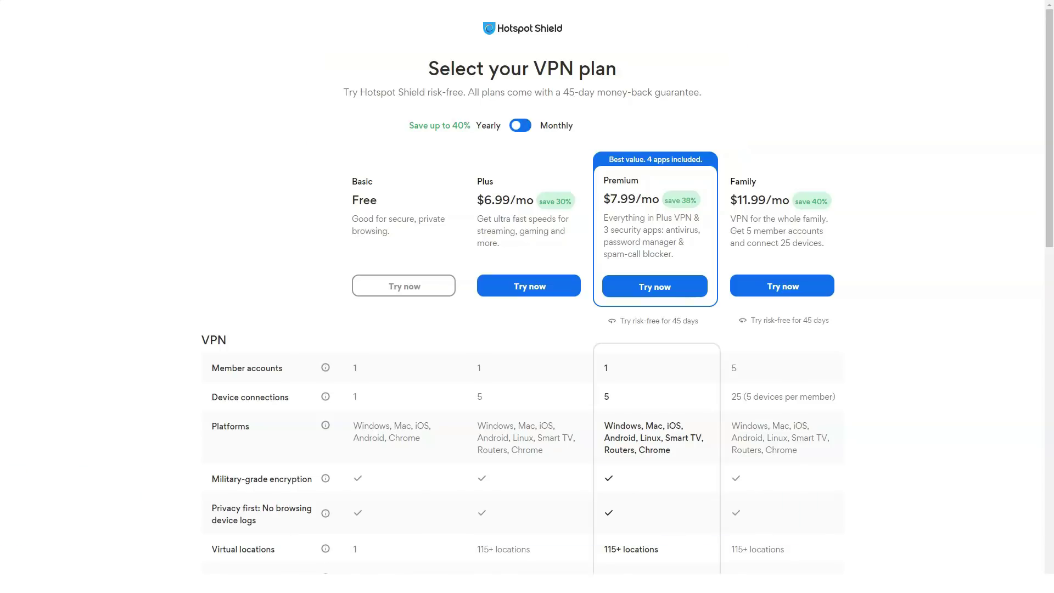
scroll(527, 330, "down", 3)
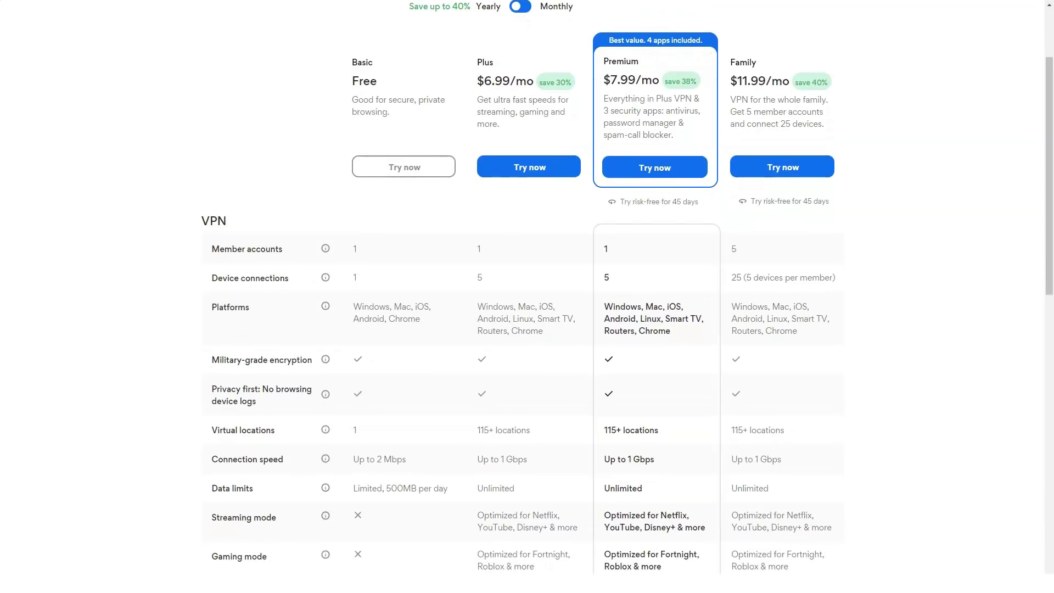
scroll(527, 330, "down", 3)
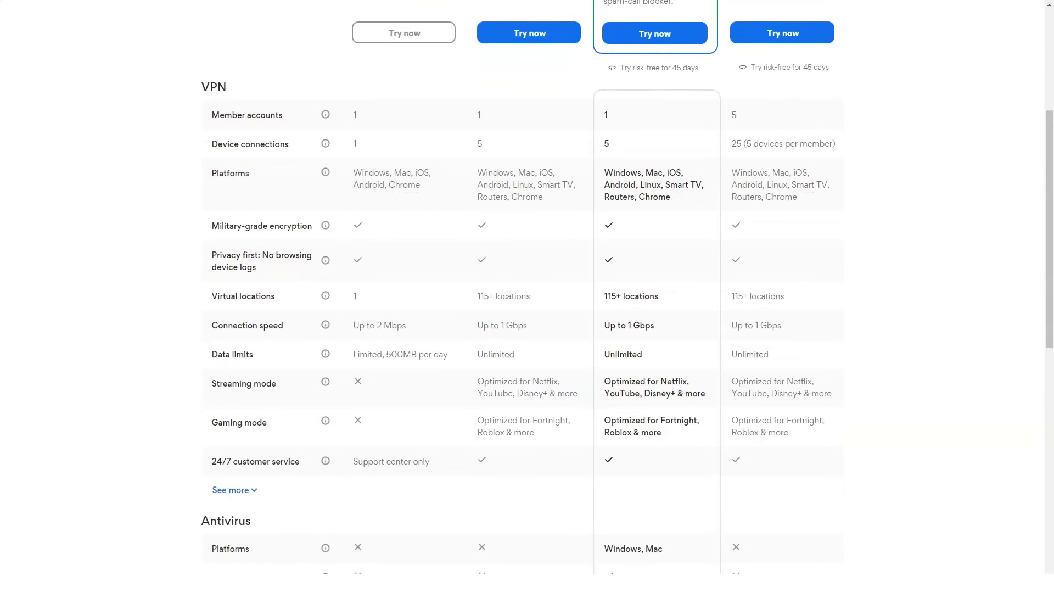
scroll(527, 329, "down", 1)
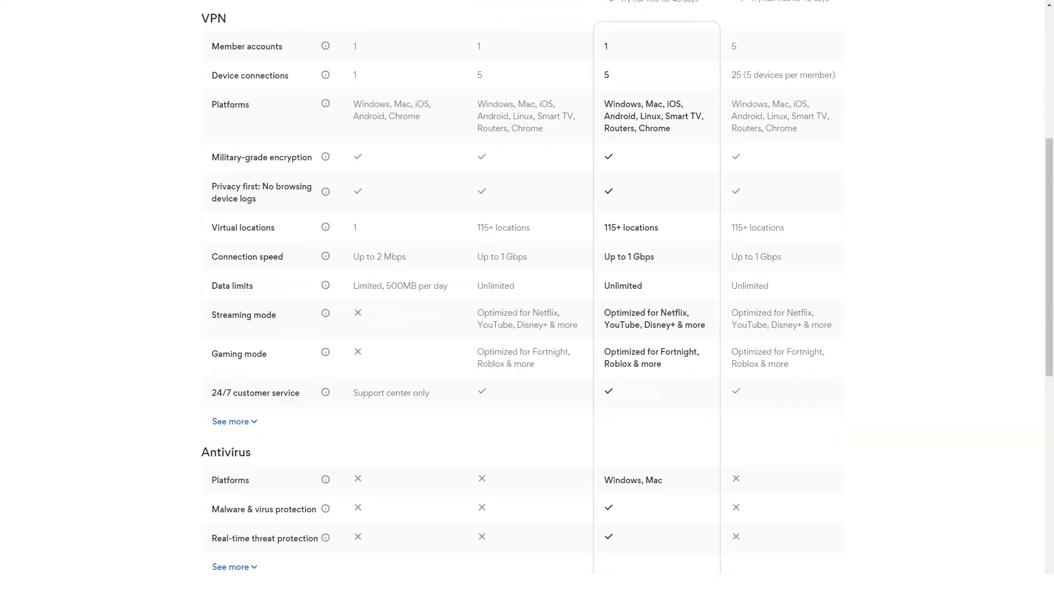
scroll(528, 330, "down", 1)
scroll(527, 330, "down", 2)
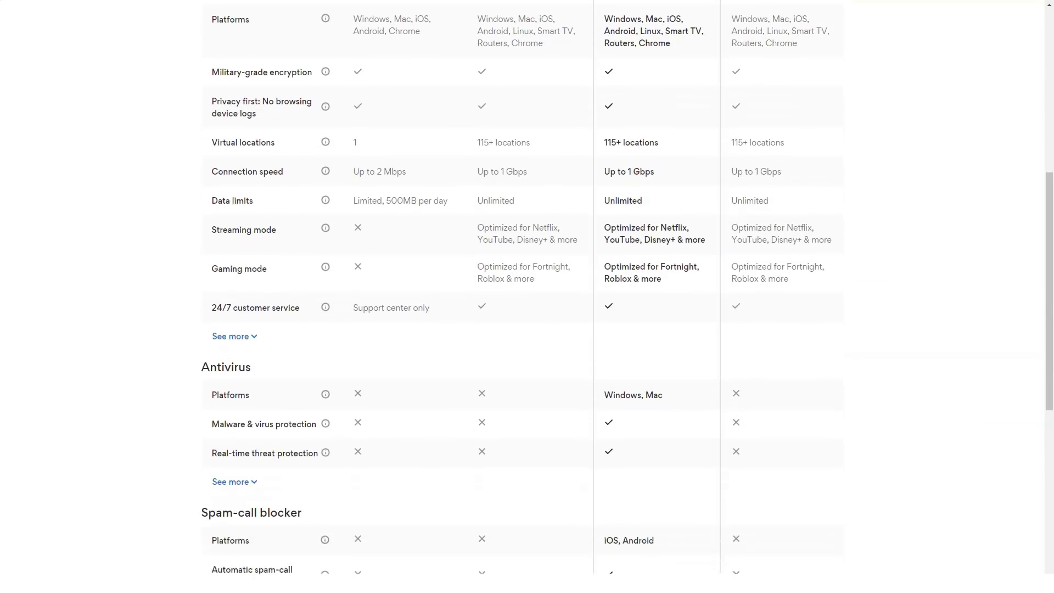
scroll(527, 330, "down", 1)
scroll(527, 329, "down", 2)
scroll(527, 329, "down", 1)
scroll(527, 330, "down", 1)
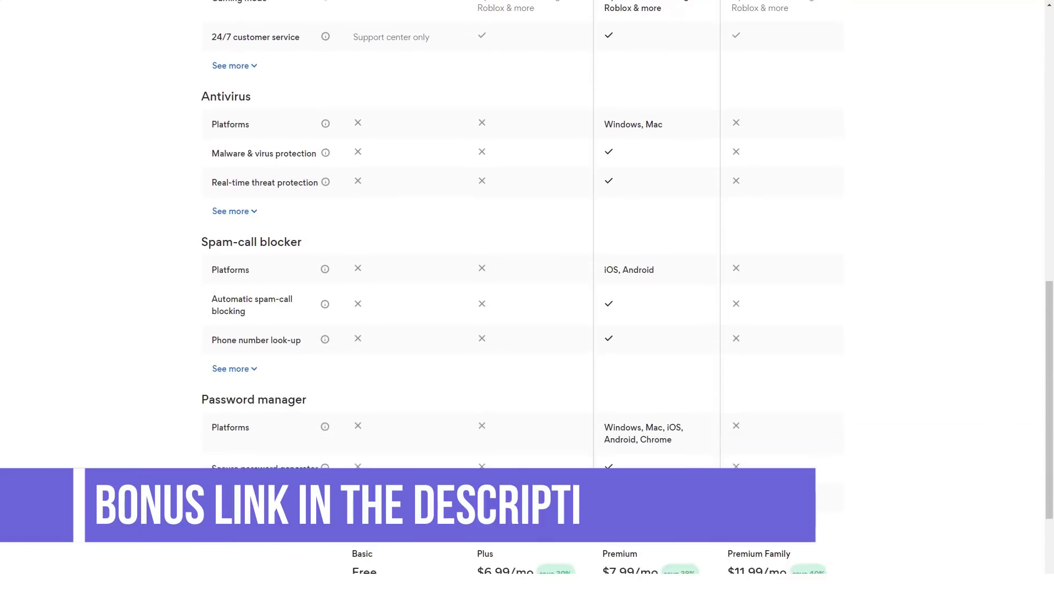
scroll(528, 330, "down", 1)
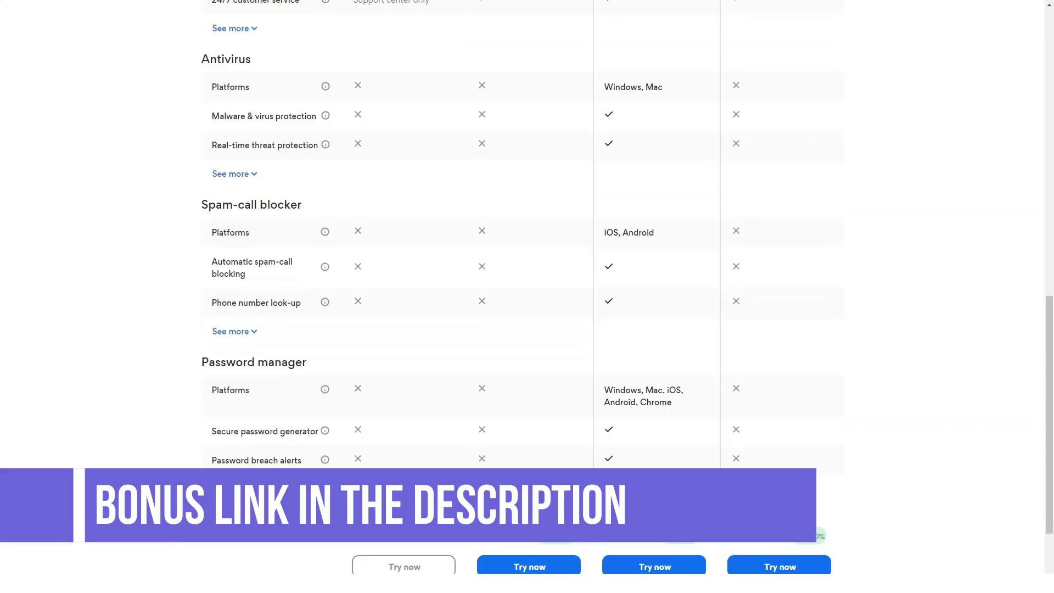
scroll(527, 330, "down", 1)
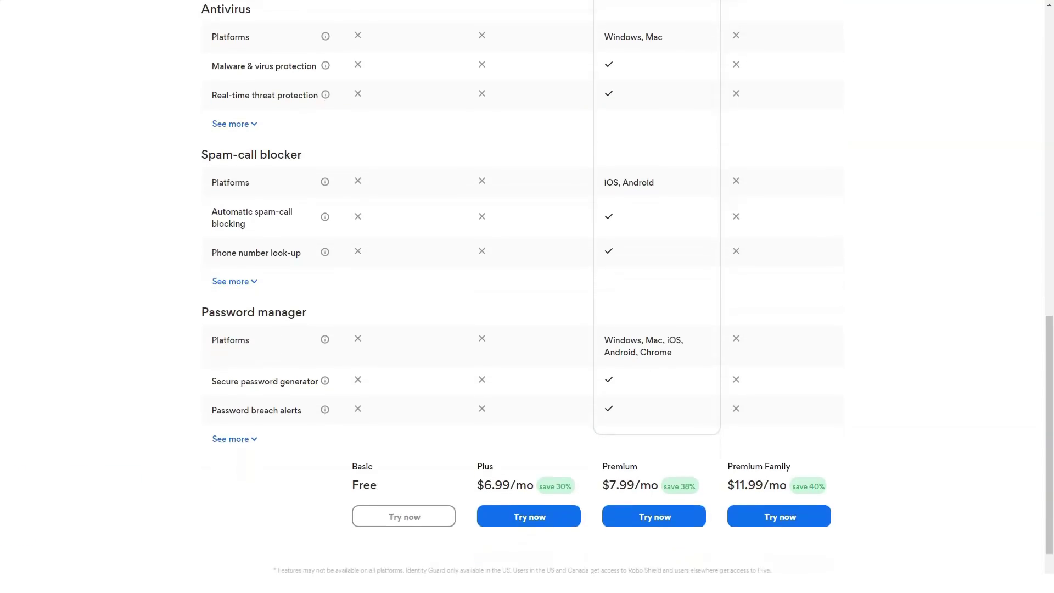
scroll(527, 330, "down", 1)
scroll(527, 296, "down", 1)
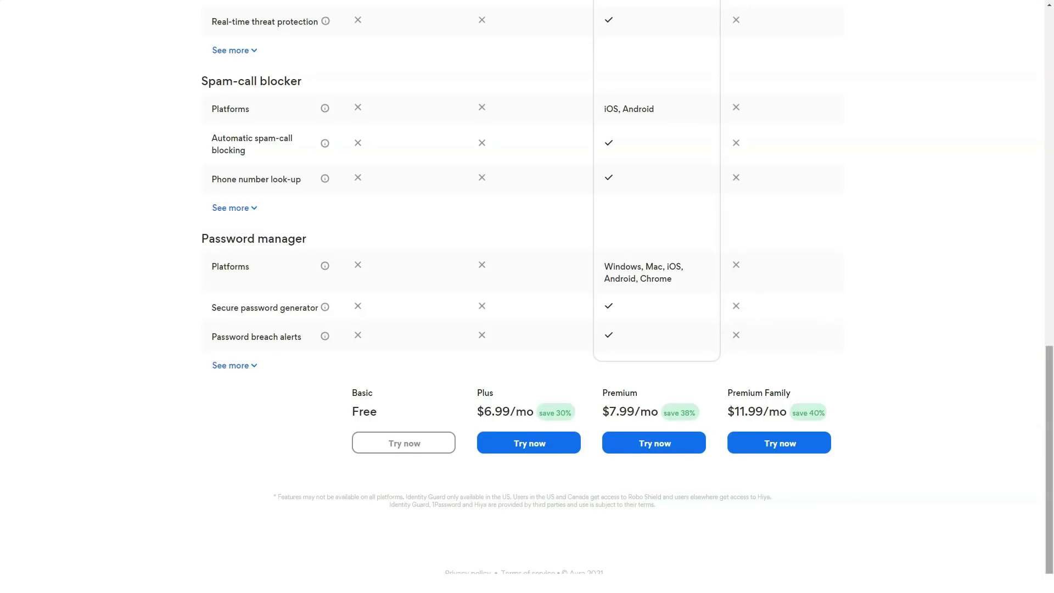
scroll(527, 297, "up", 1)
scroll(528, 296, "up", 15)
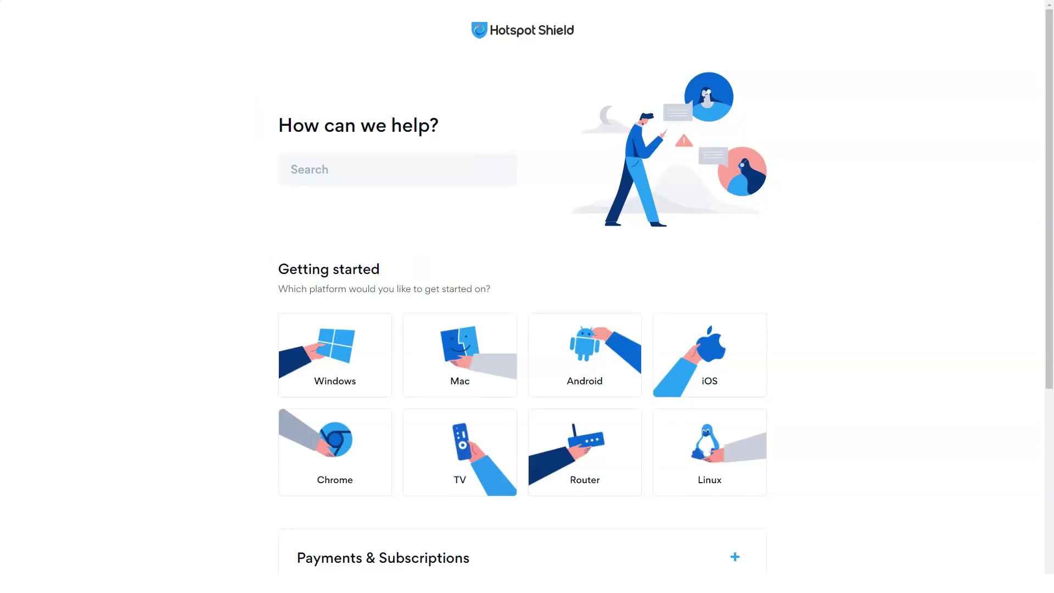
scroll(527, 297, "down", 1)
scroll(527, 296, "down", 2)
scroll(528, 296, "down", 2)
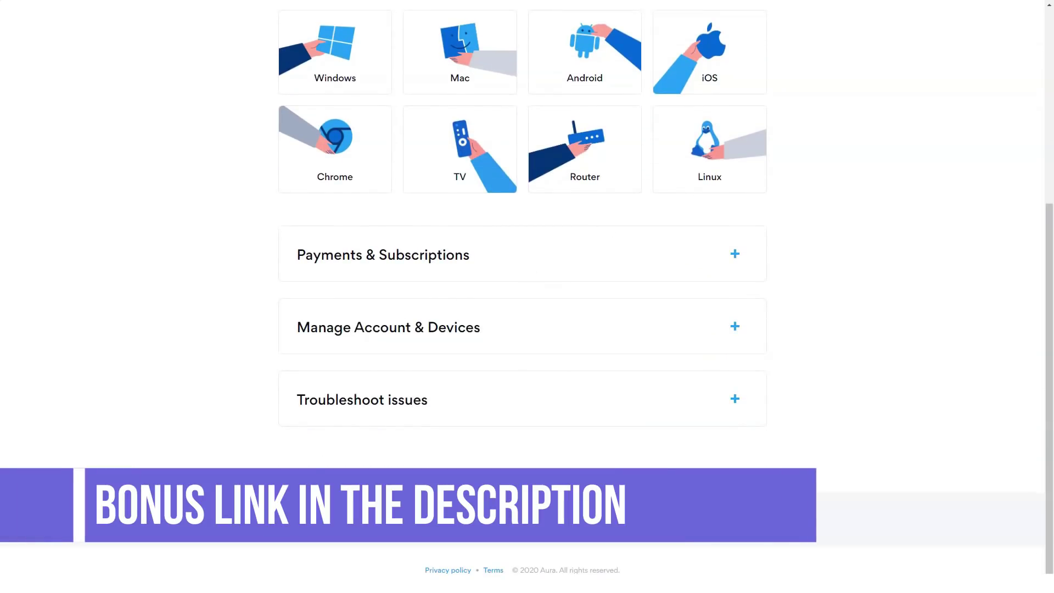
Expand the Payments & Subscriptions help section to list its articles
left_click(522, 254)
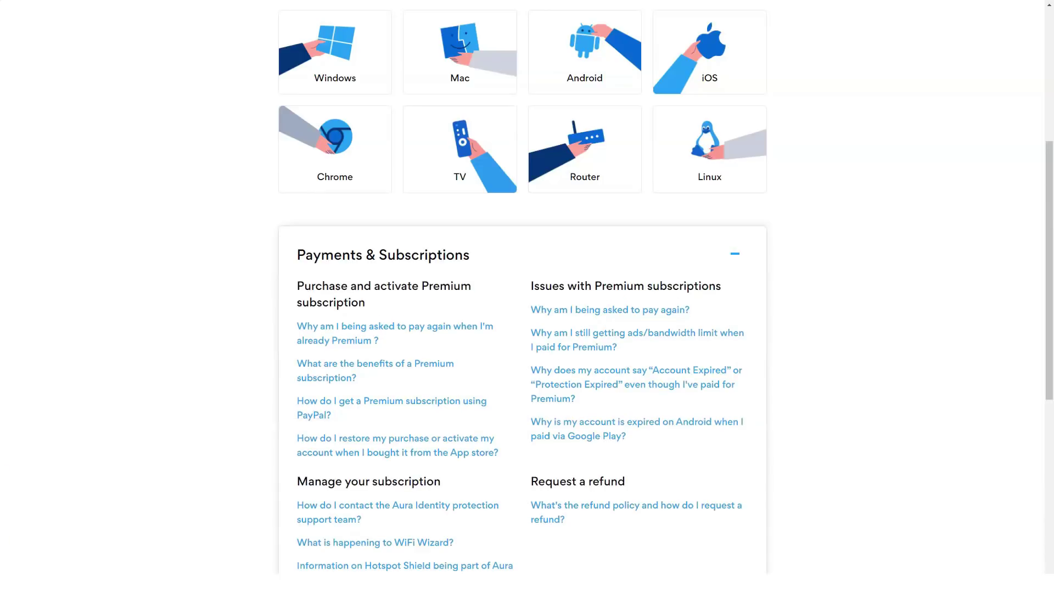
scroll(527, 296, "down", 1)
scroll(527, 297, "down", 1)
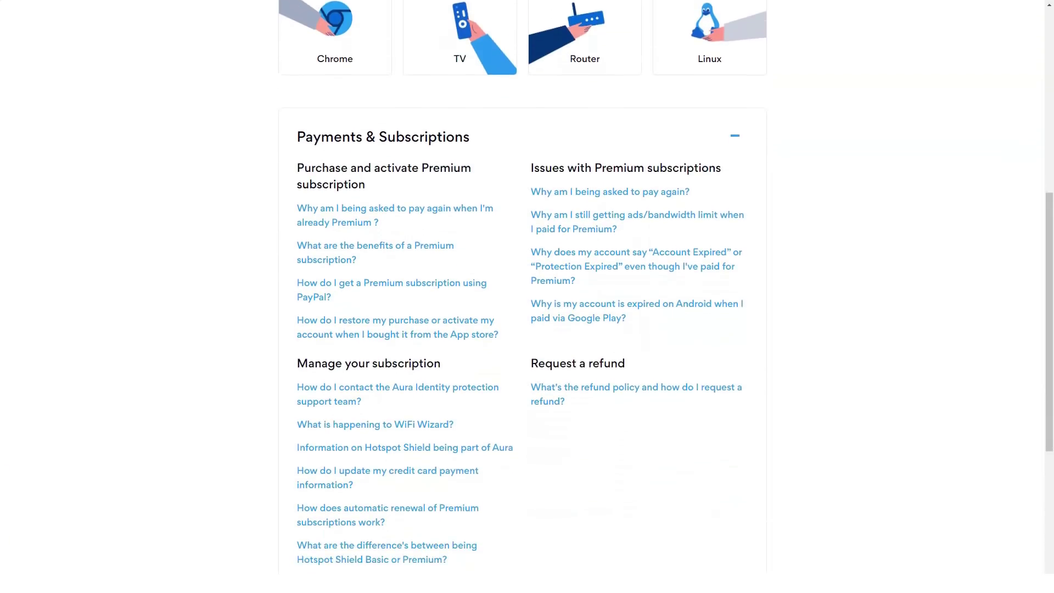
scroll(527, 297, "down", 2)
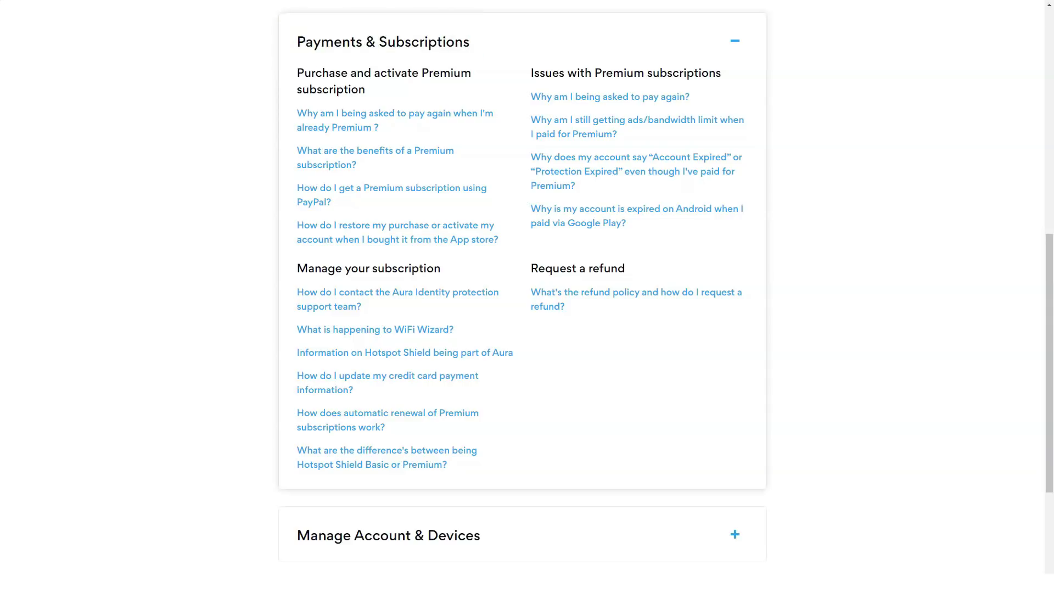
scroll(527, 297, "down", 2)
scroll(528, 297, "down", 2)
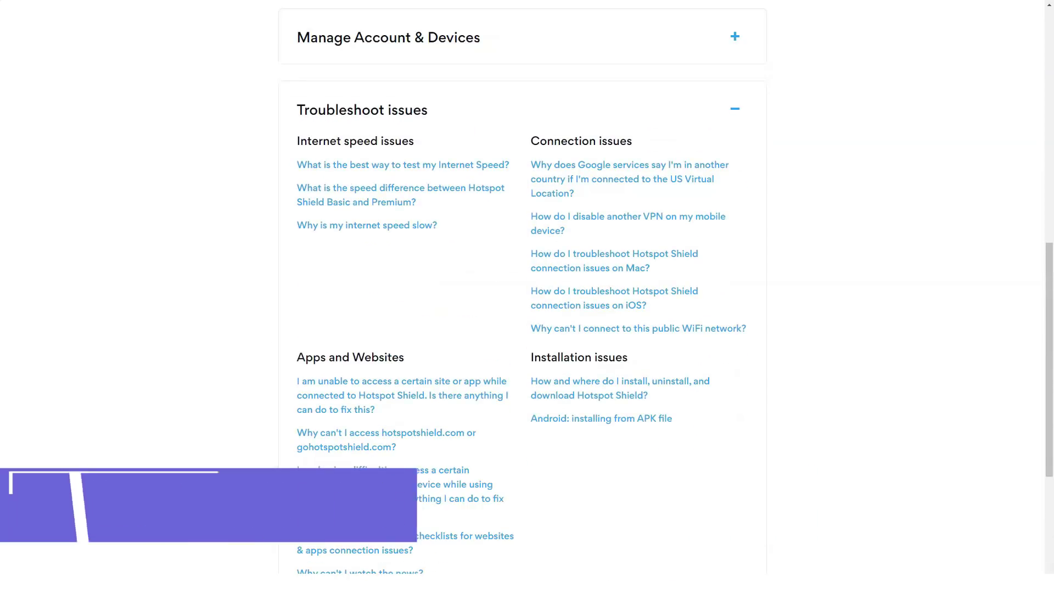
scroll(528, 297, "down", 1)
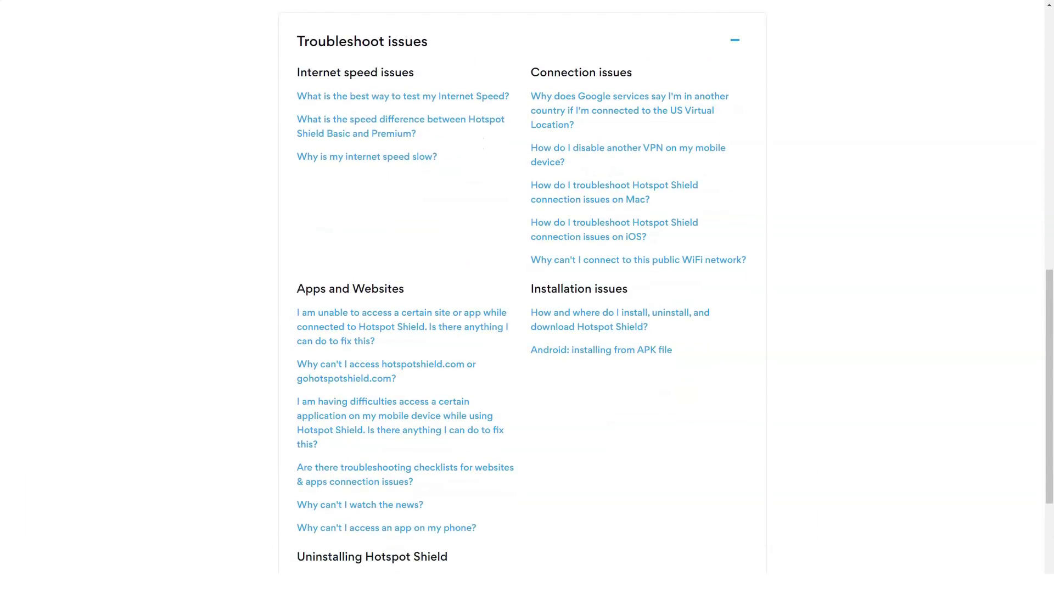